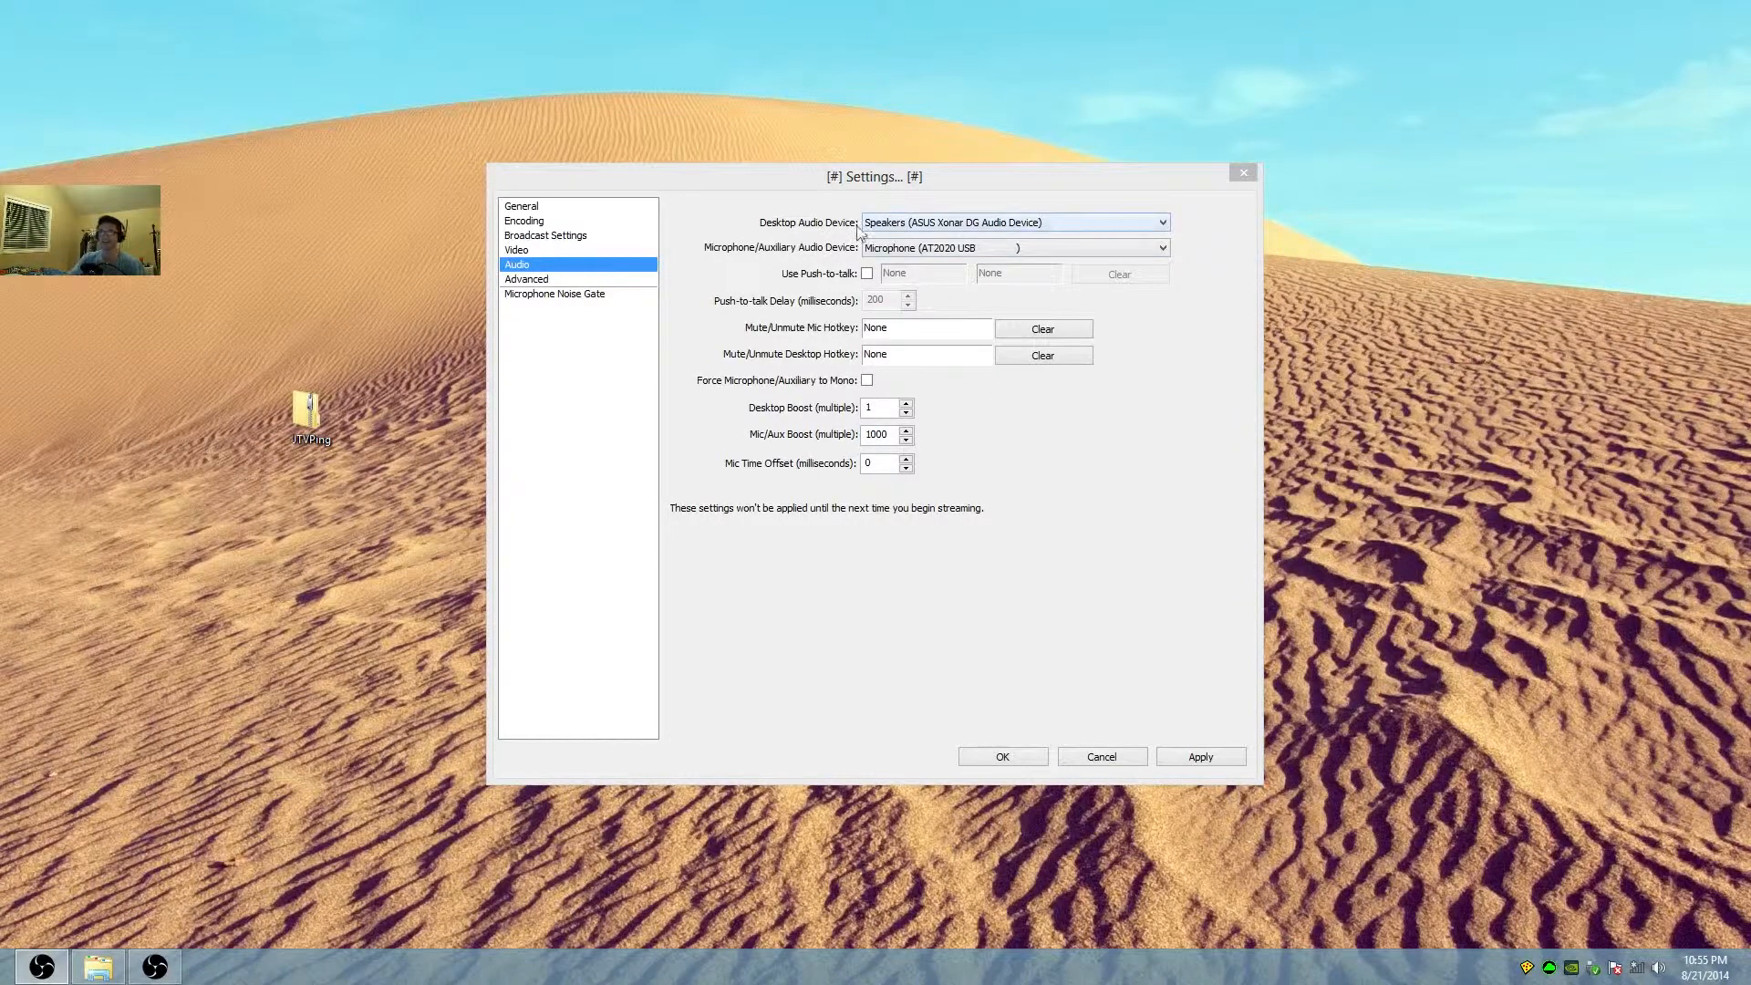
Check the available microphone devices and select Speakers (ASUS Xonar DG Audio Device) as the desktop audio device.
{"action": "left_click", "coordinate": [957, 252]}
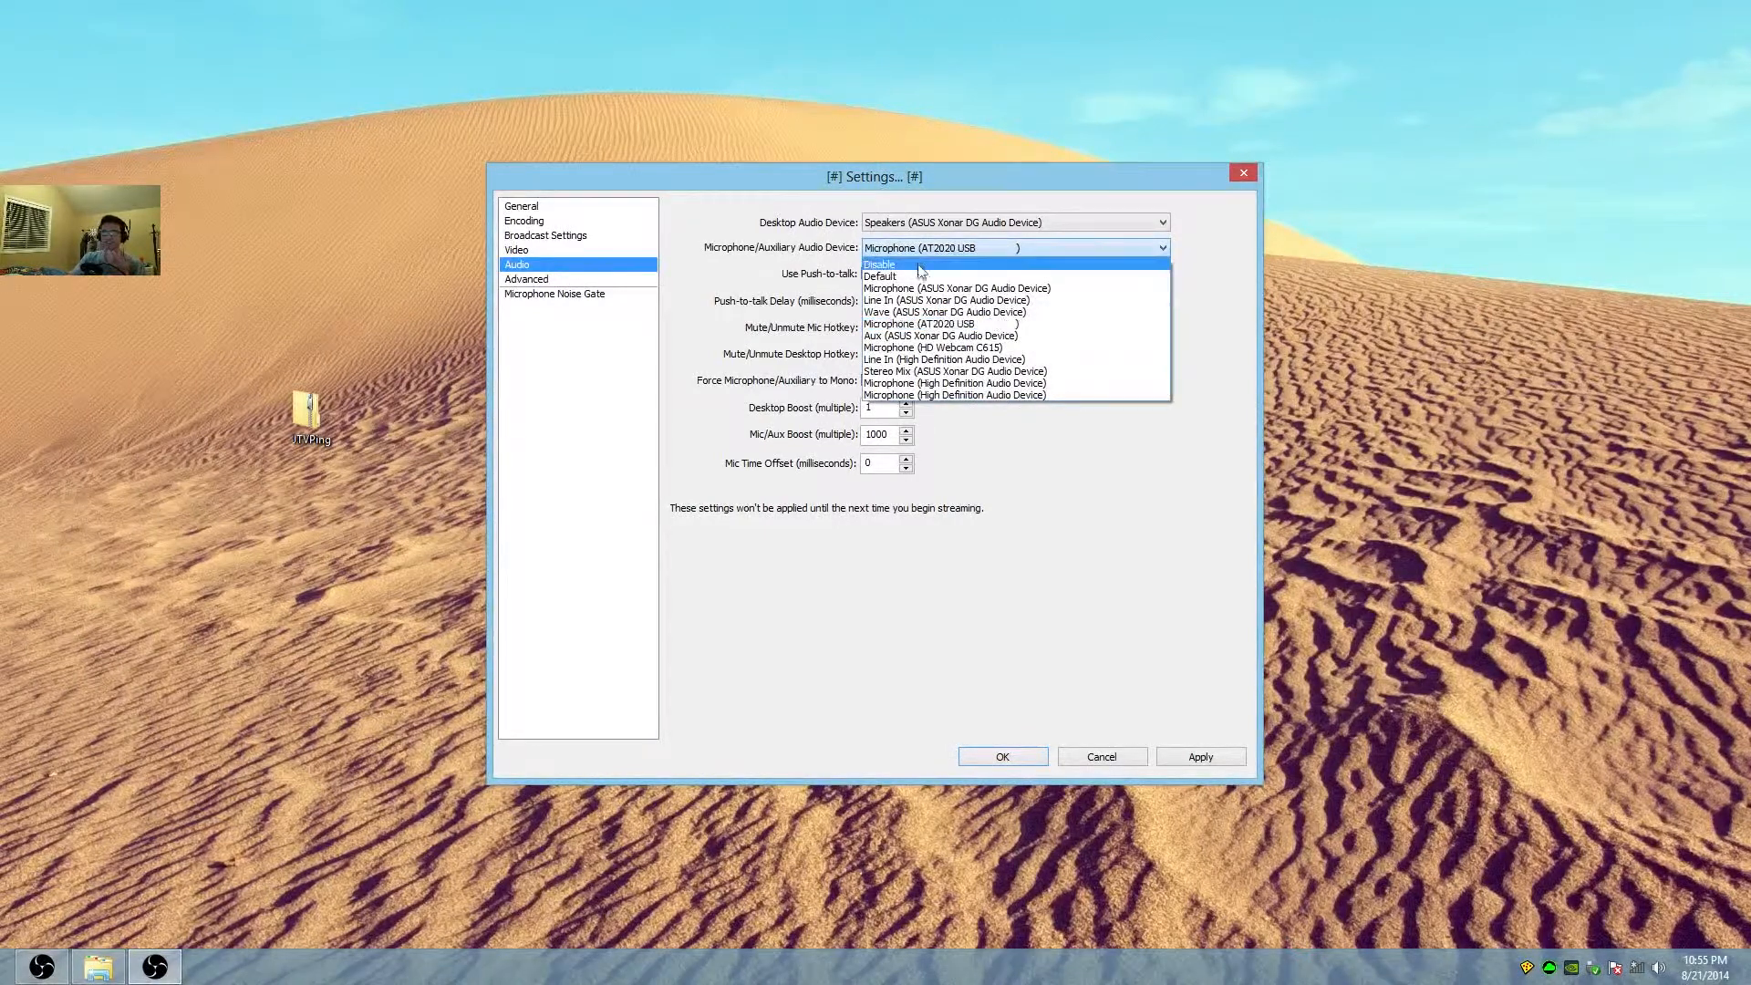
{"action": "left_click", "coordinate": [957, 252]}
{"action": "left_click", "coordinate": [951, 226]}
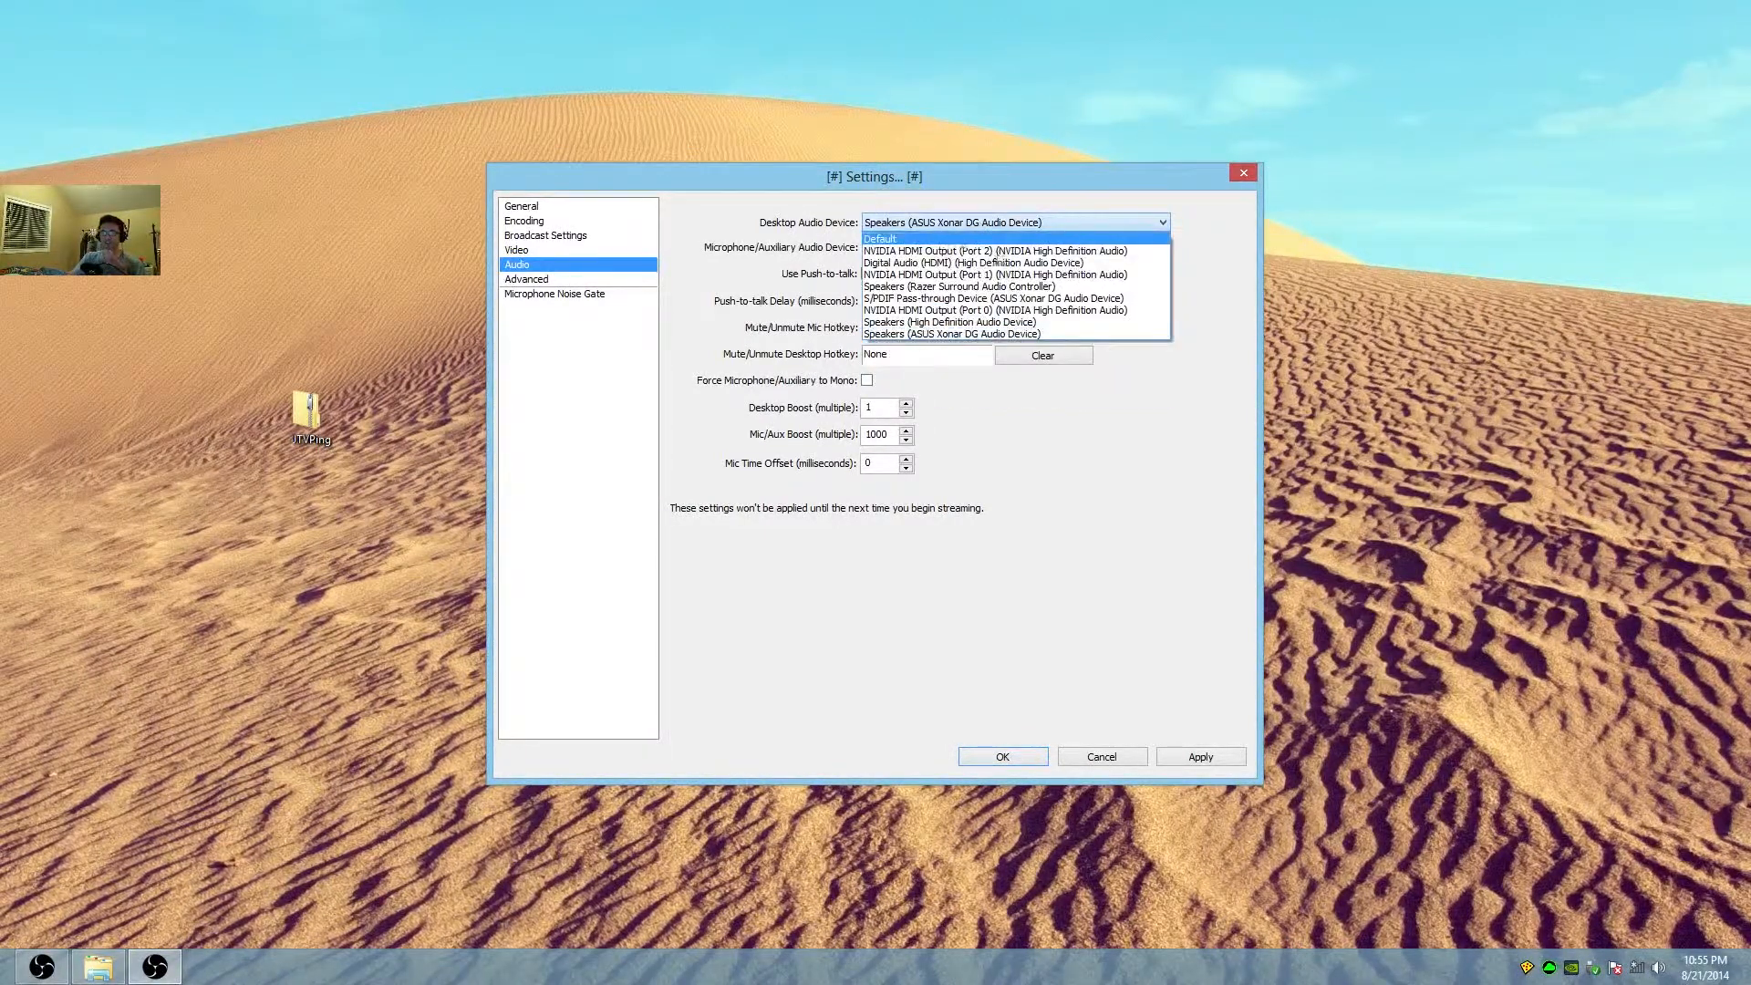
{"action": "left_click", "coordinate": [1021, 334]}
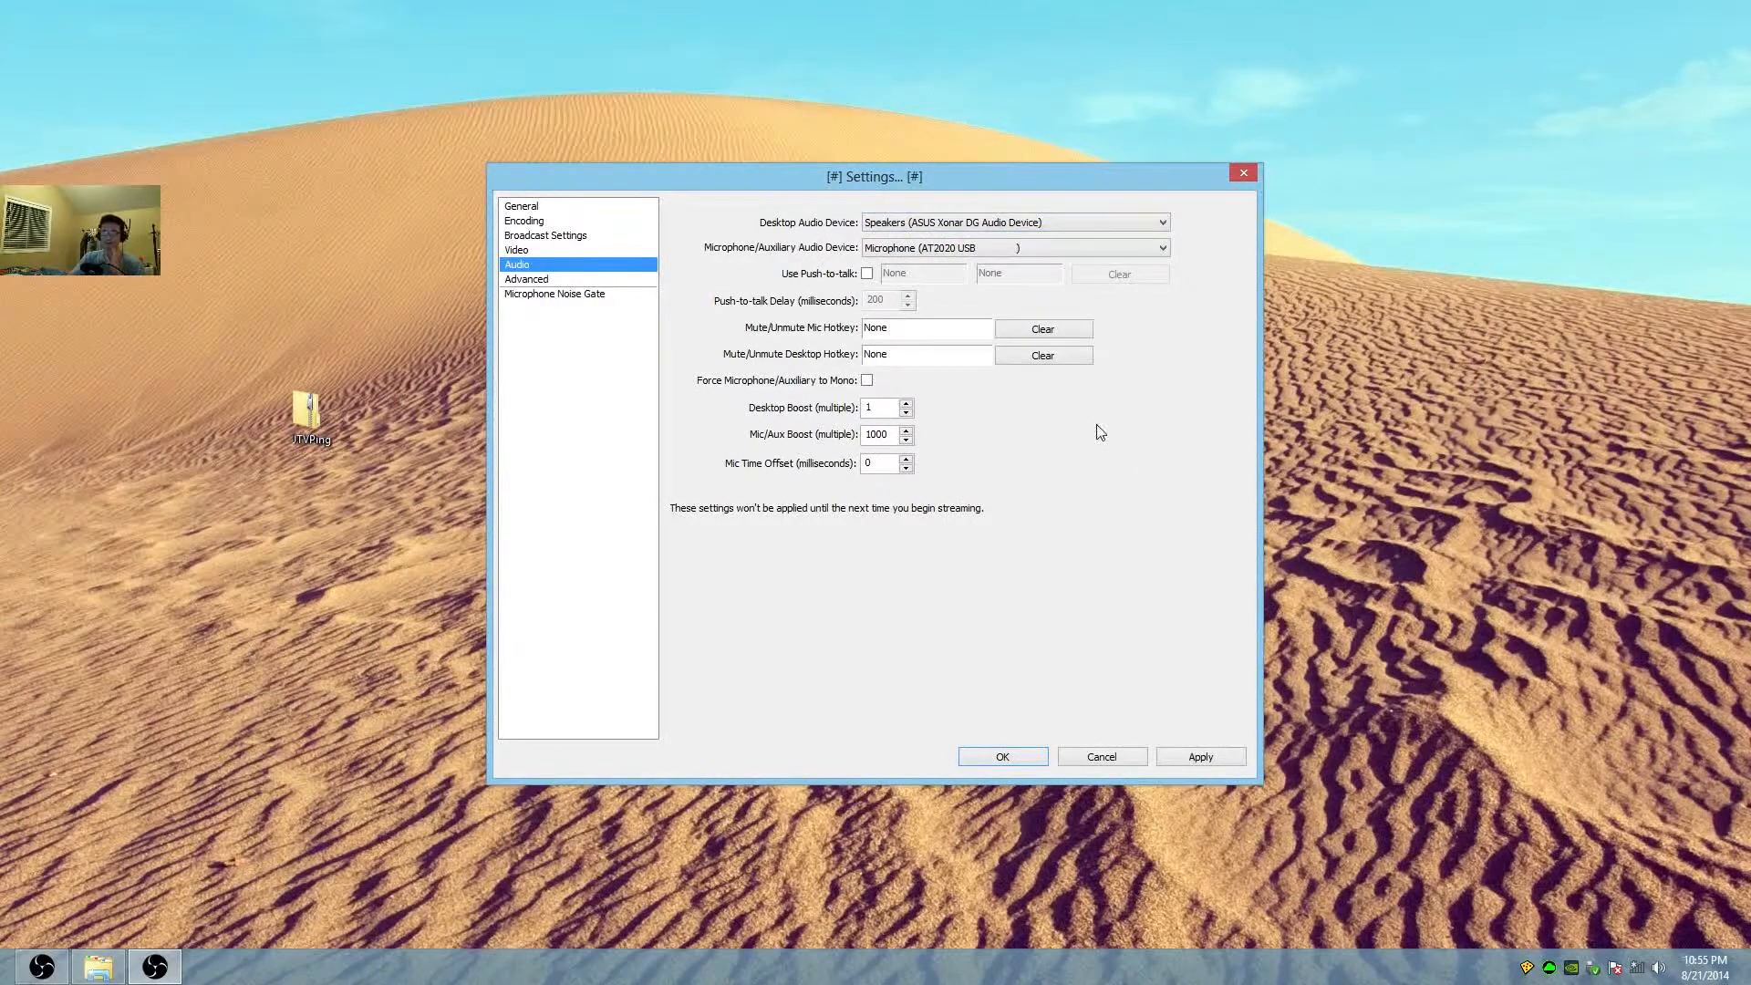
{"action": "left_click", "coordinate": [1028, 224]}
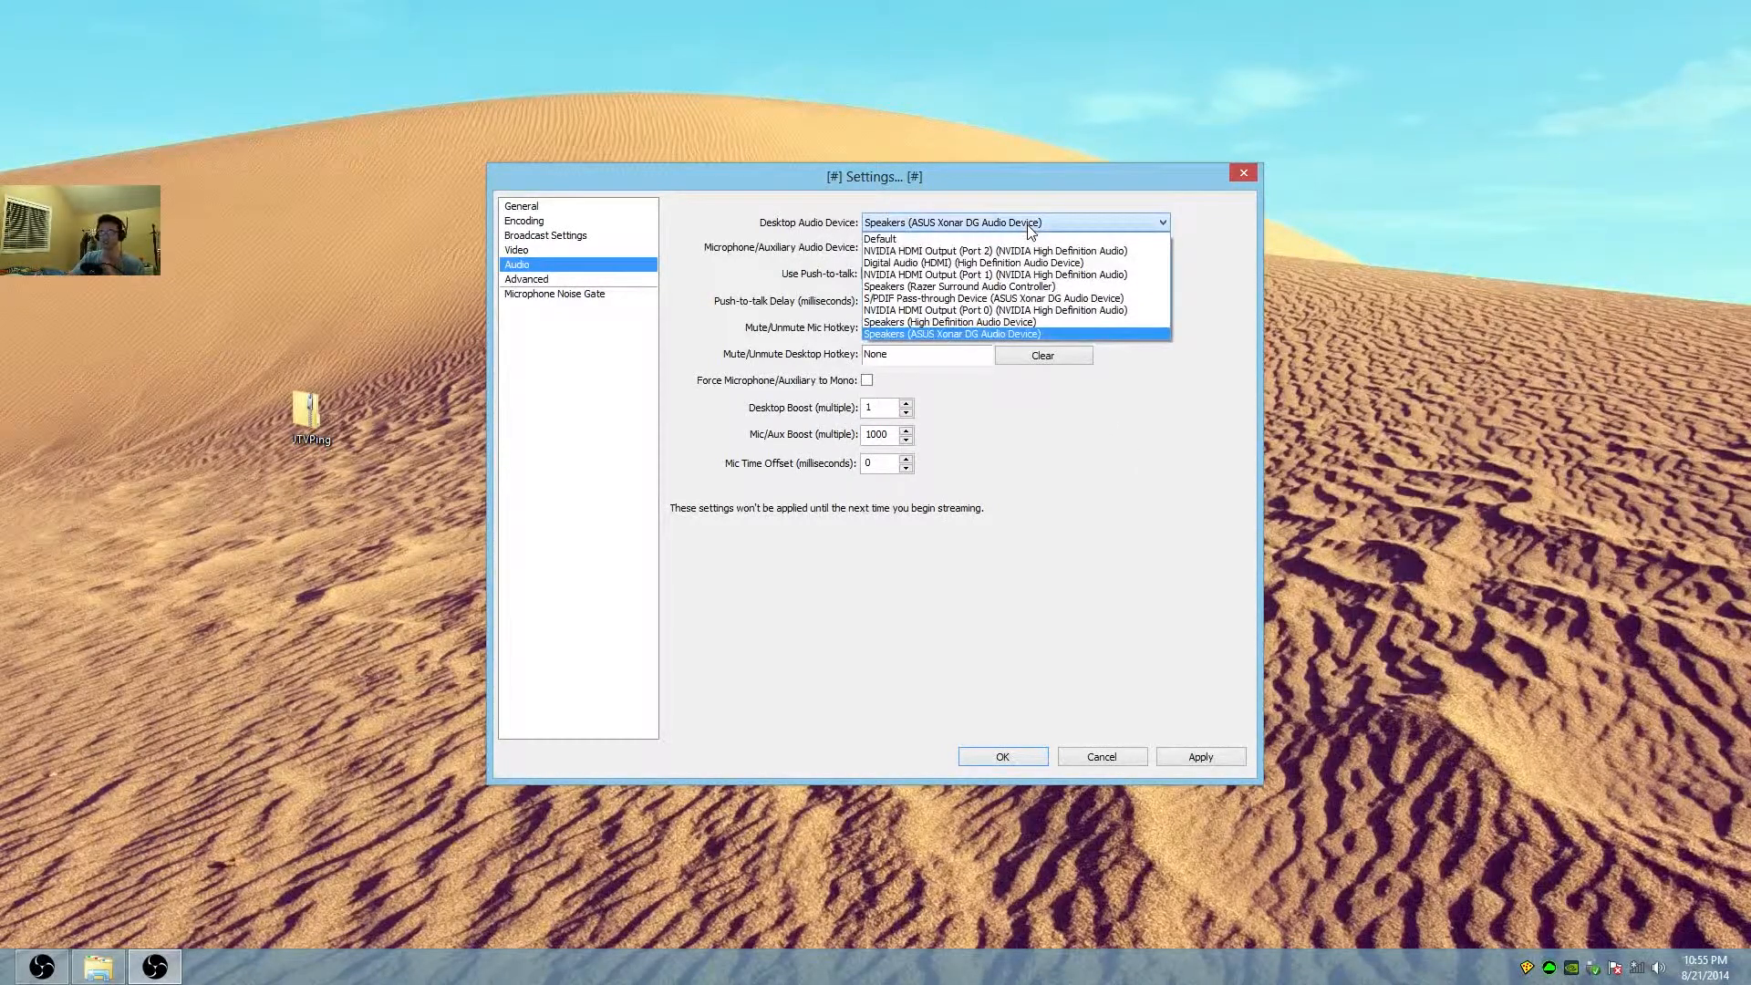
{"action": "left_click", "coordinate": [1030, 228]}
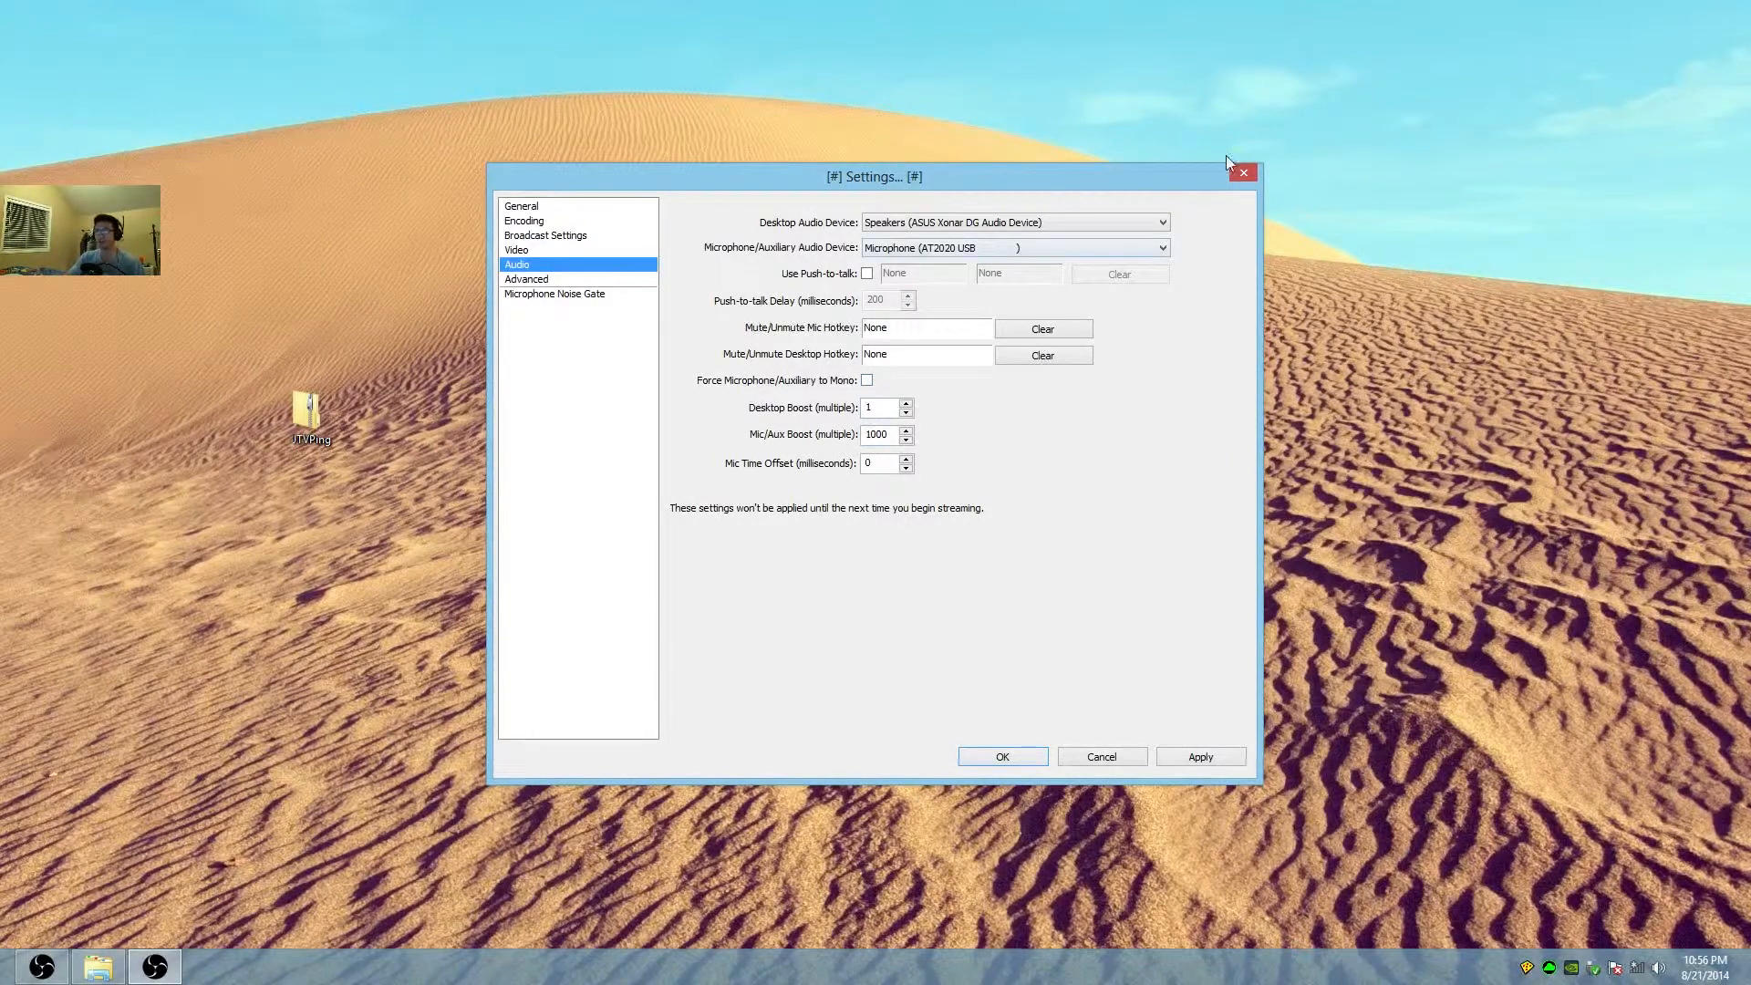
Close the settings without applying and adjust the desktop audio volume in the main window.
{"action": "left_click", "coordinate": [1240, 173]}
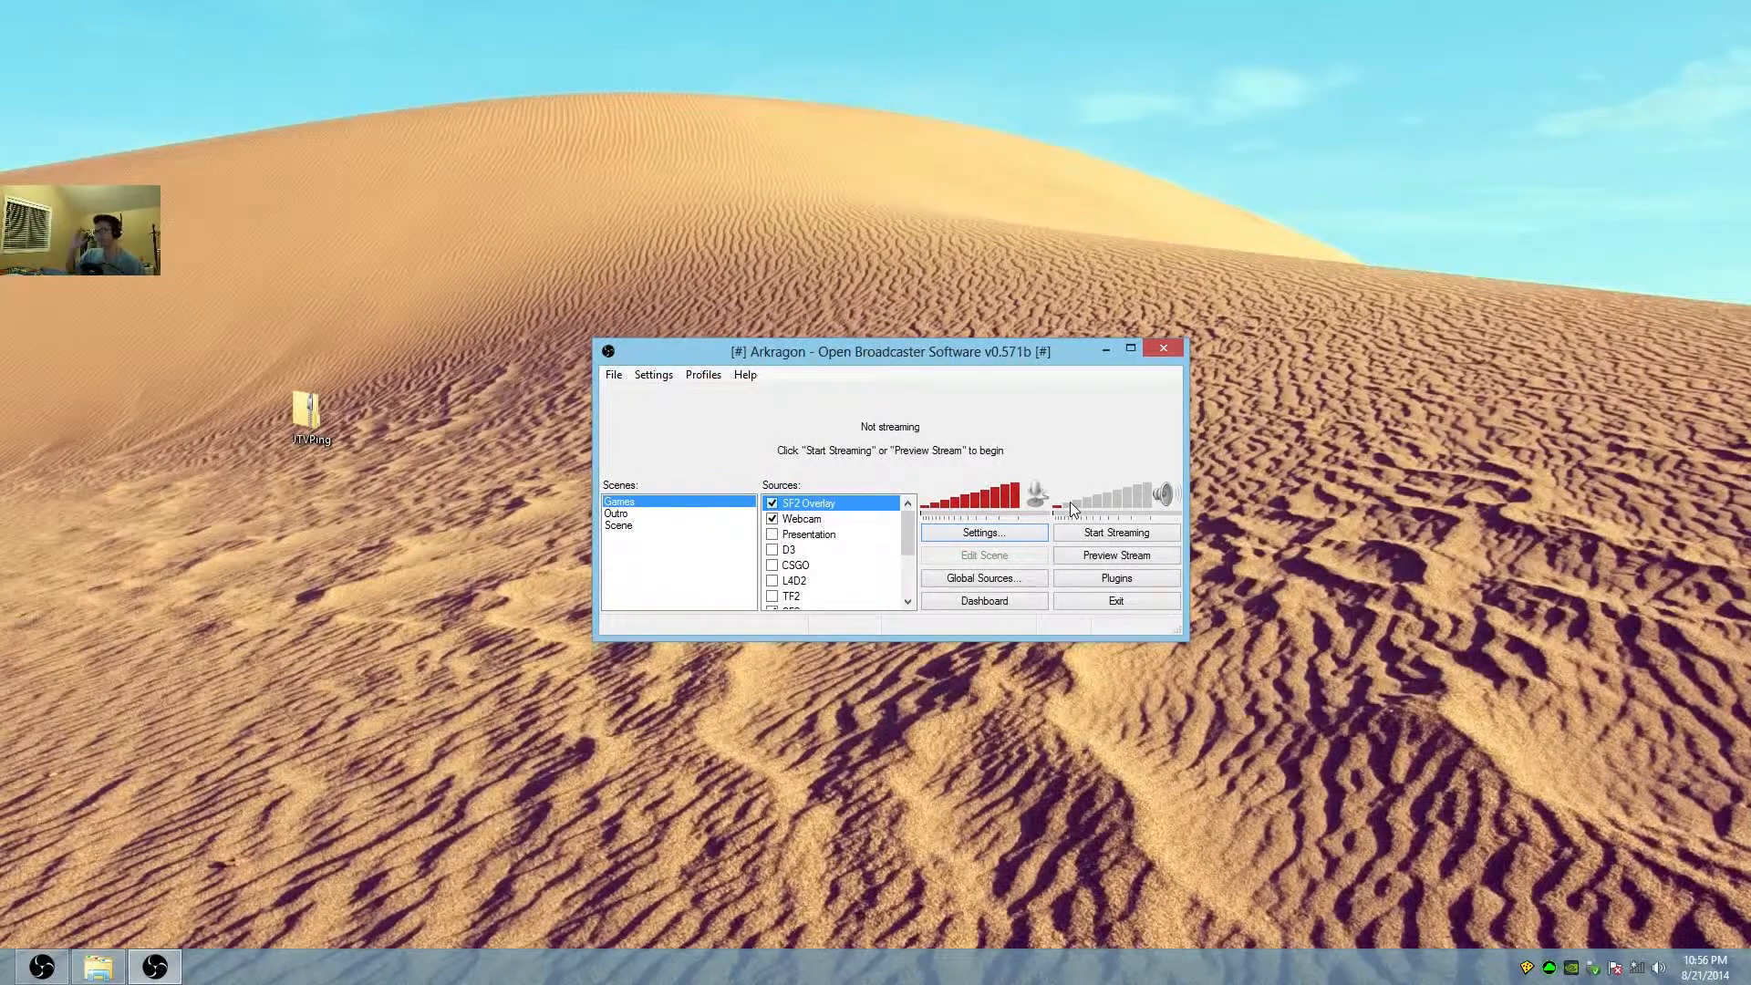
{"action": "left_click_drag", "start_coordinate": [1074, 499], "coordinate": [1053, 505]}
{"action": "left_click_drag", "start_coordinate": [1056, 509], "coordinate": [1058, 509]}
Reopen the audio settings, try a Mic/Aux Boost multiple of 4 and set it back to 1.
{"action": "left_click", "coordinate": [1023, 540]}
{"action": "left_click", "coordinate": [545, 263]}
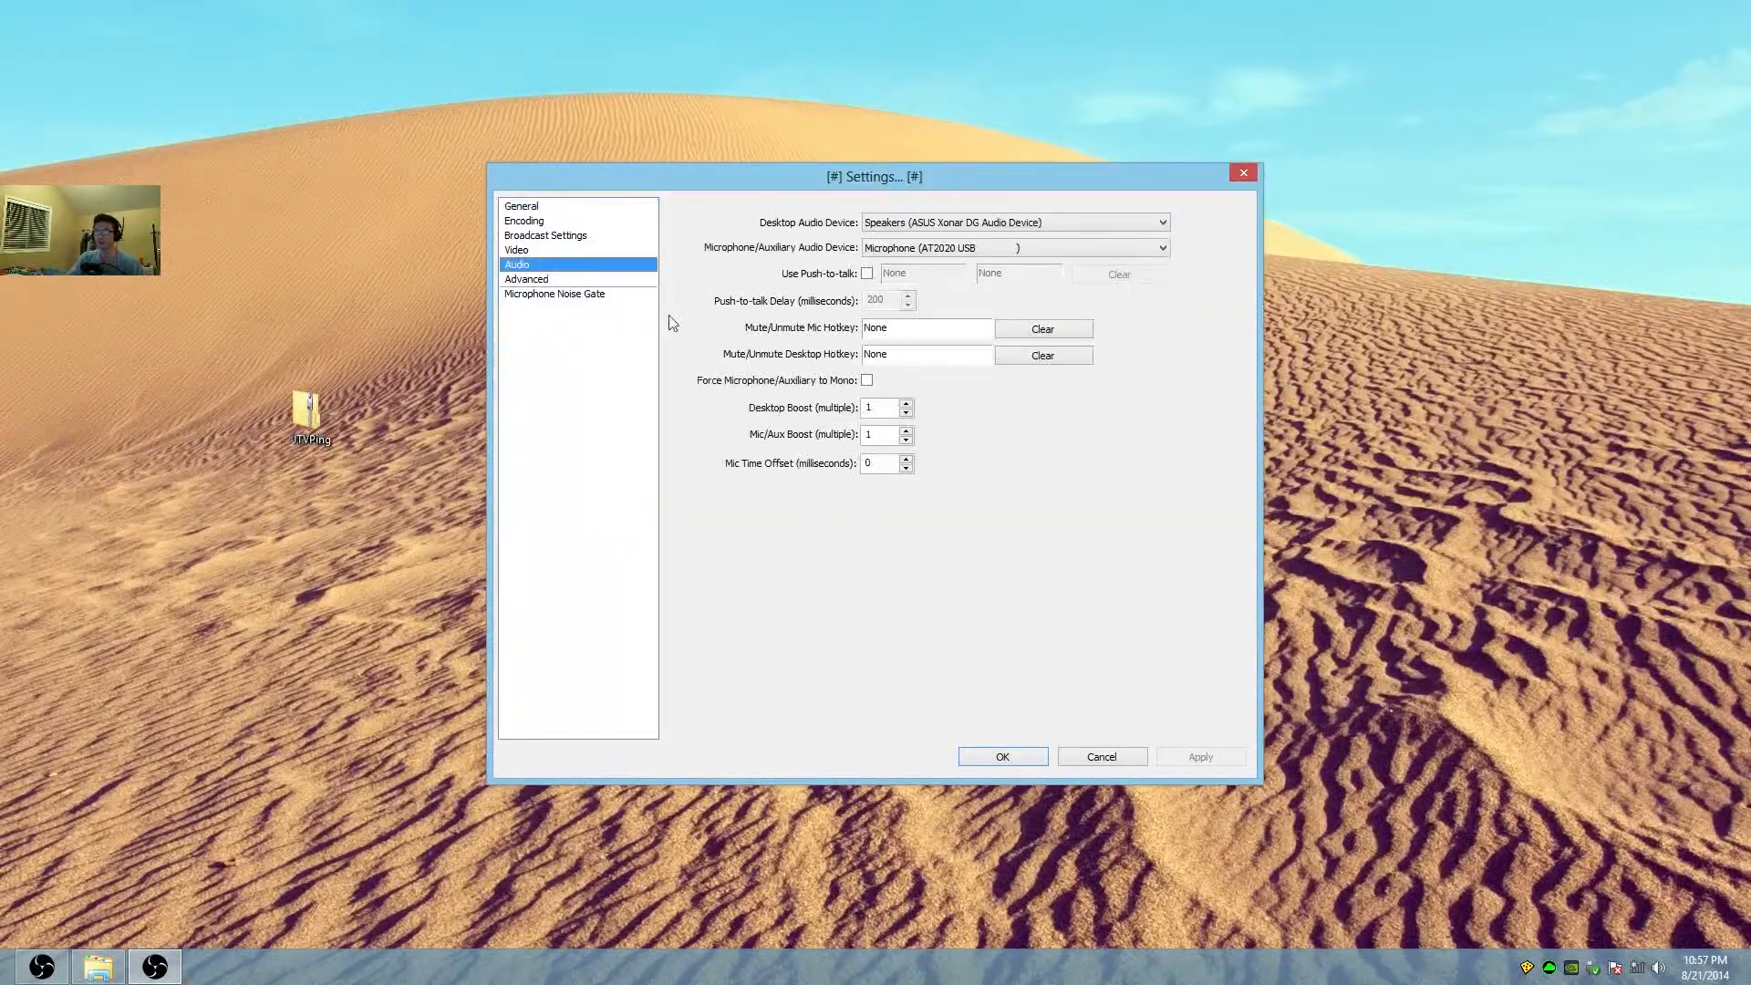
{"action": "left_click", "coordinate": [876, 407]}
{"action": "left_click_drag", "start_coordinate": [883, 413], "coordinate": [814, 435]}
{"action": "type", "text": "4"}
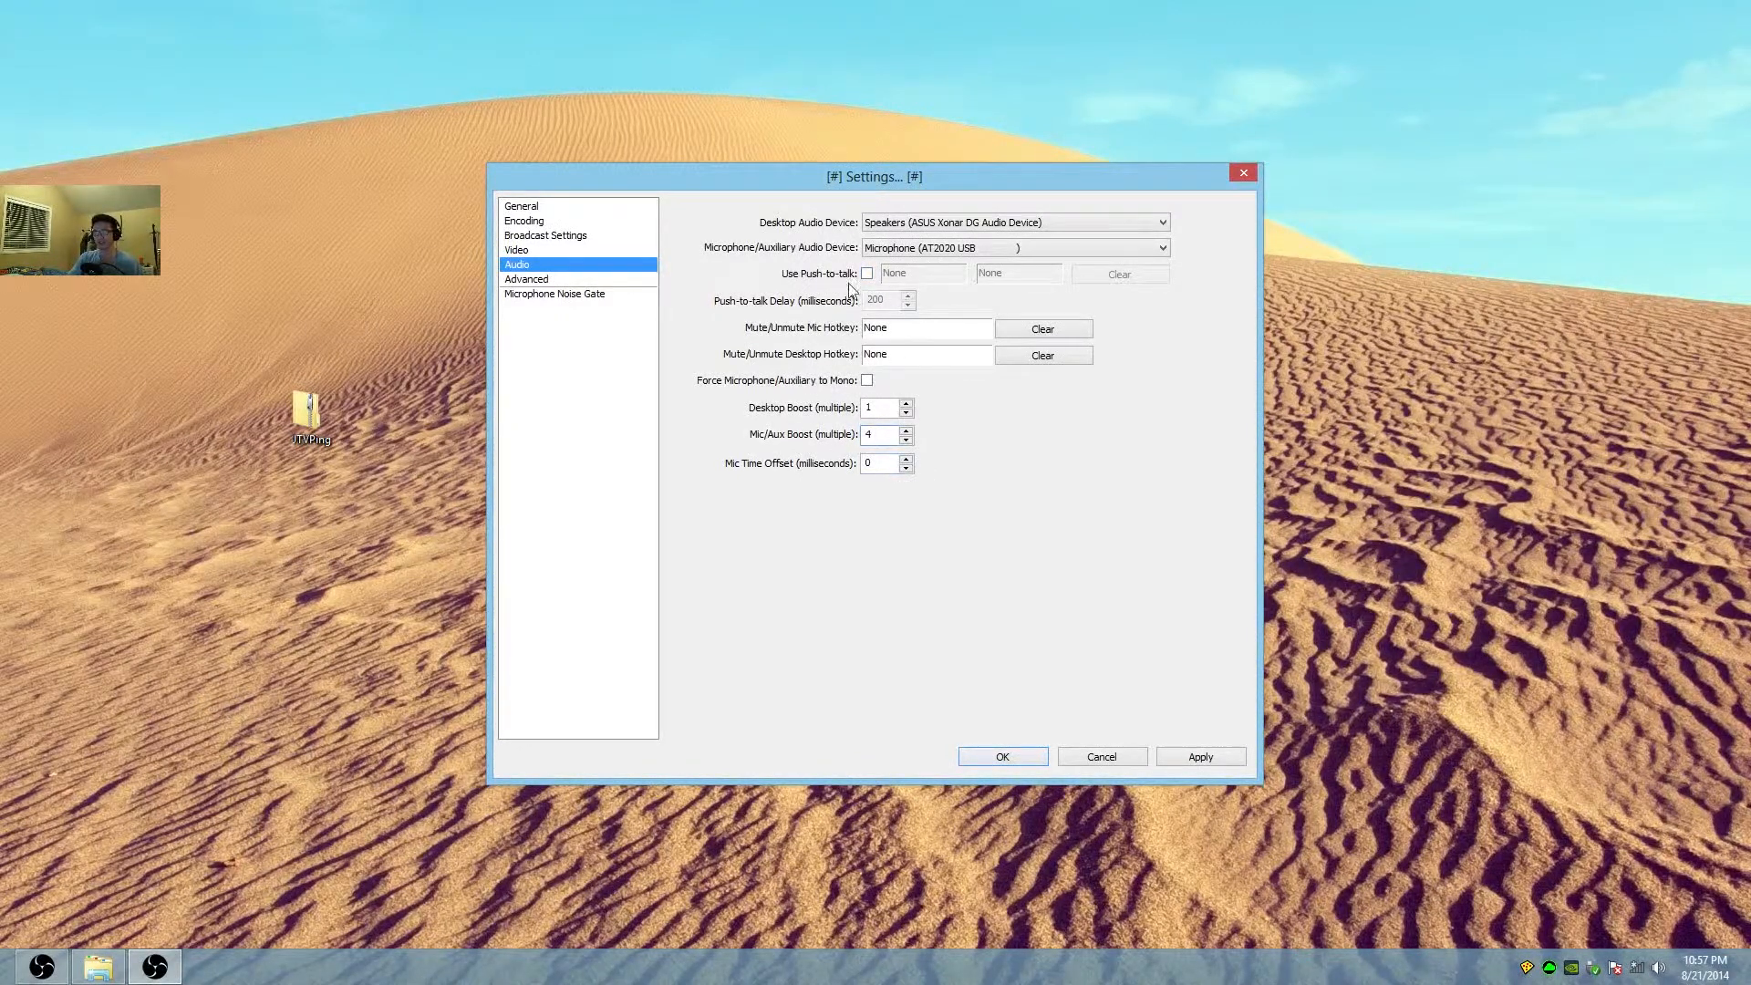
{"action": "key", "text": "BackSpace"}
{"action": "type", "text": "0"}
{"action": "key", "text": "BackSpace"}
{"action": "type", "text": "1"}
{"action": "key", "text": "Tab"}
{"action": "left_click", "coordinate": [876, 463]}
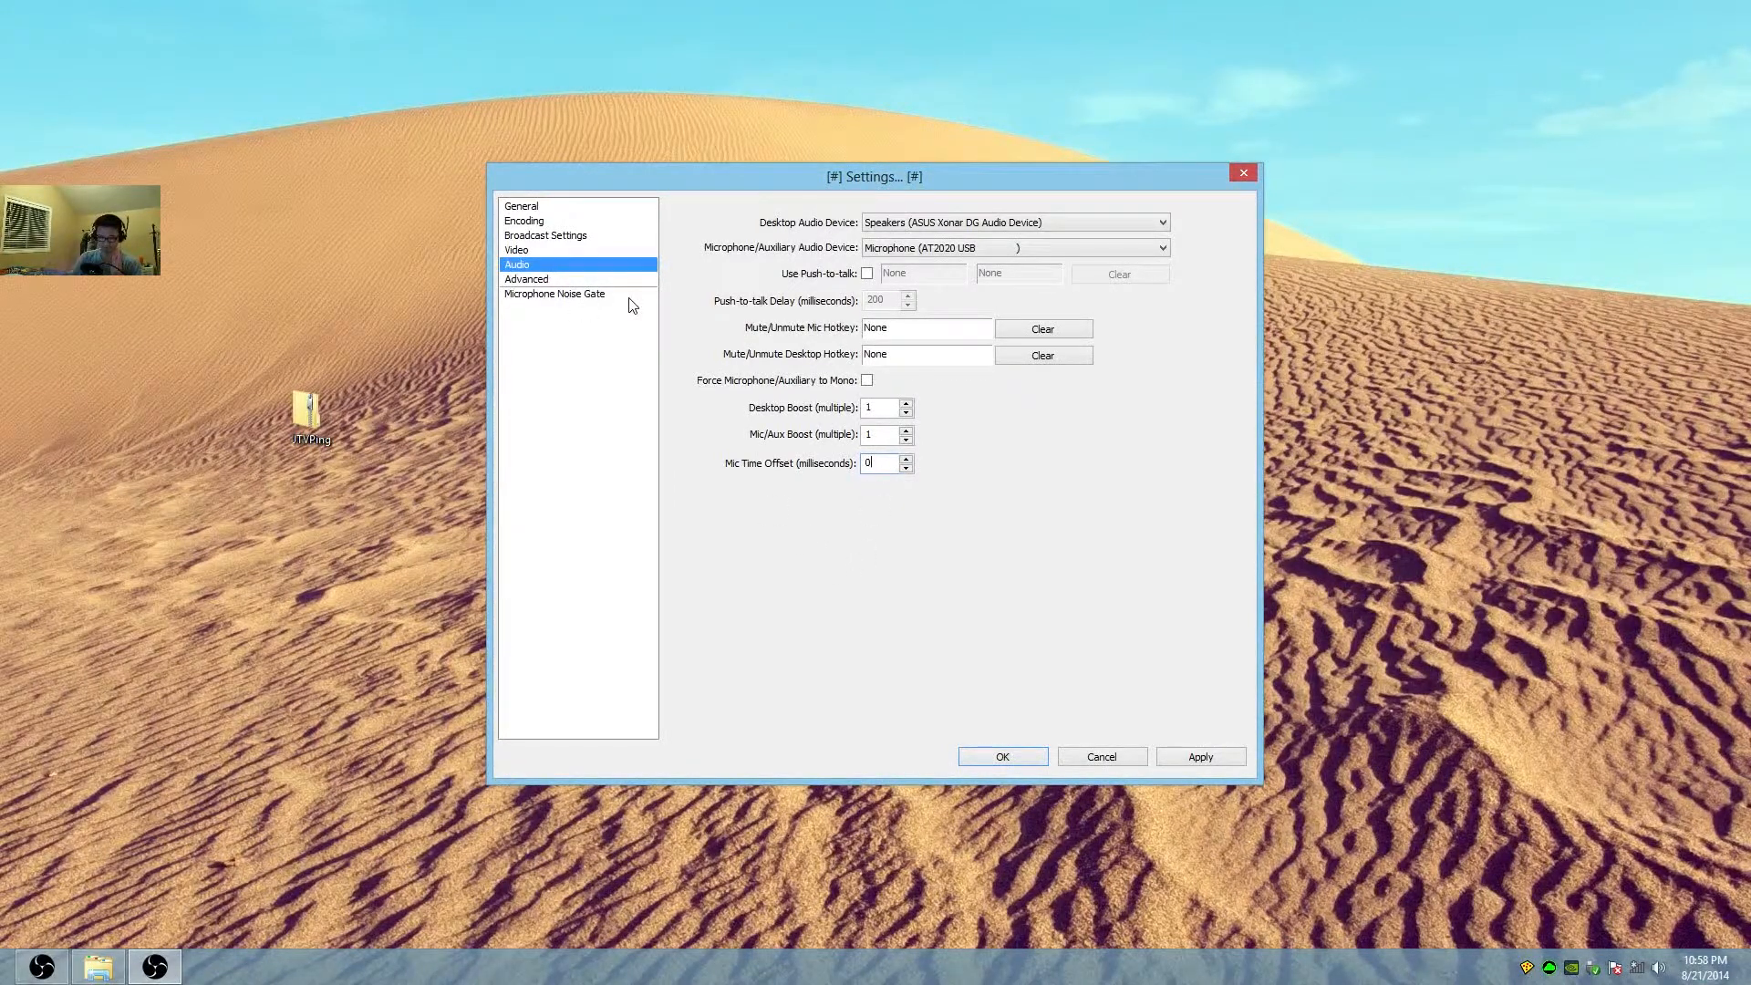
Open the advanced settings and choose Above Normal as the process priority class.
{"action": "left_click", "coordinate": [566, 278]}
{"action": "left_click", "coordinate": [838, 538]}
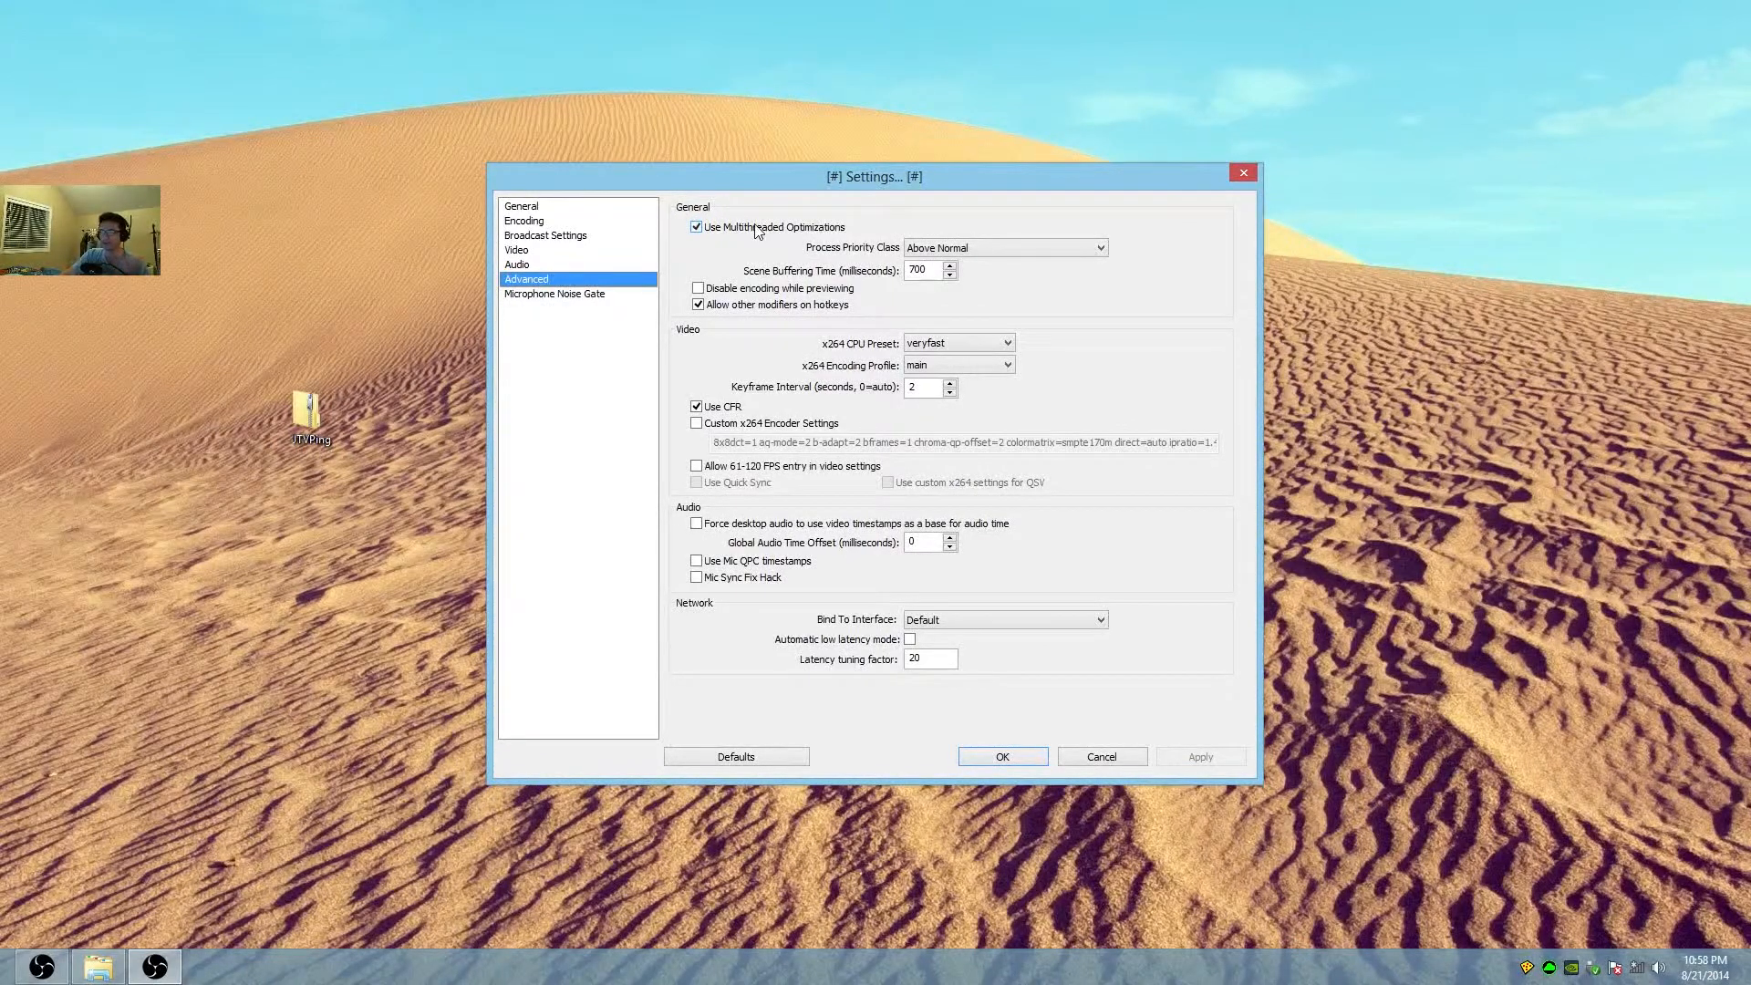
{"action": "left_click", "coordinate": [1008, 248]}
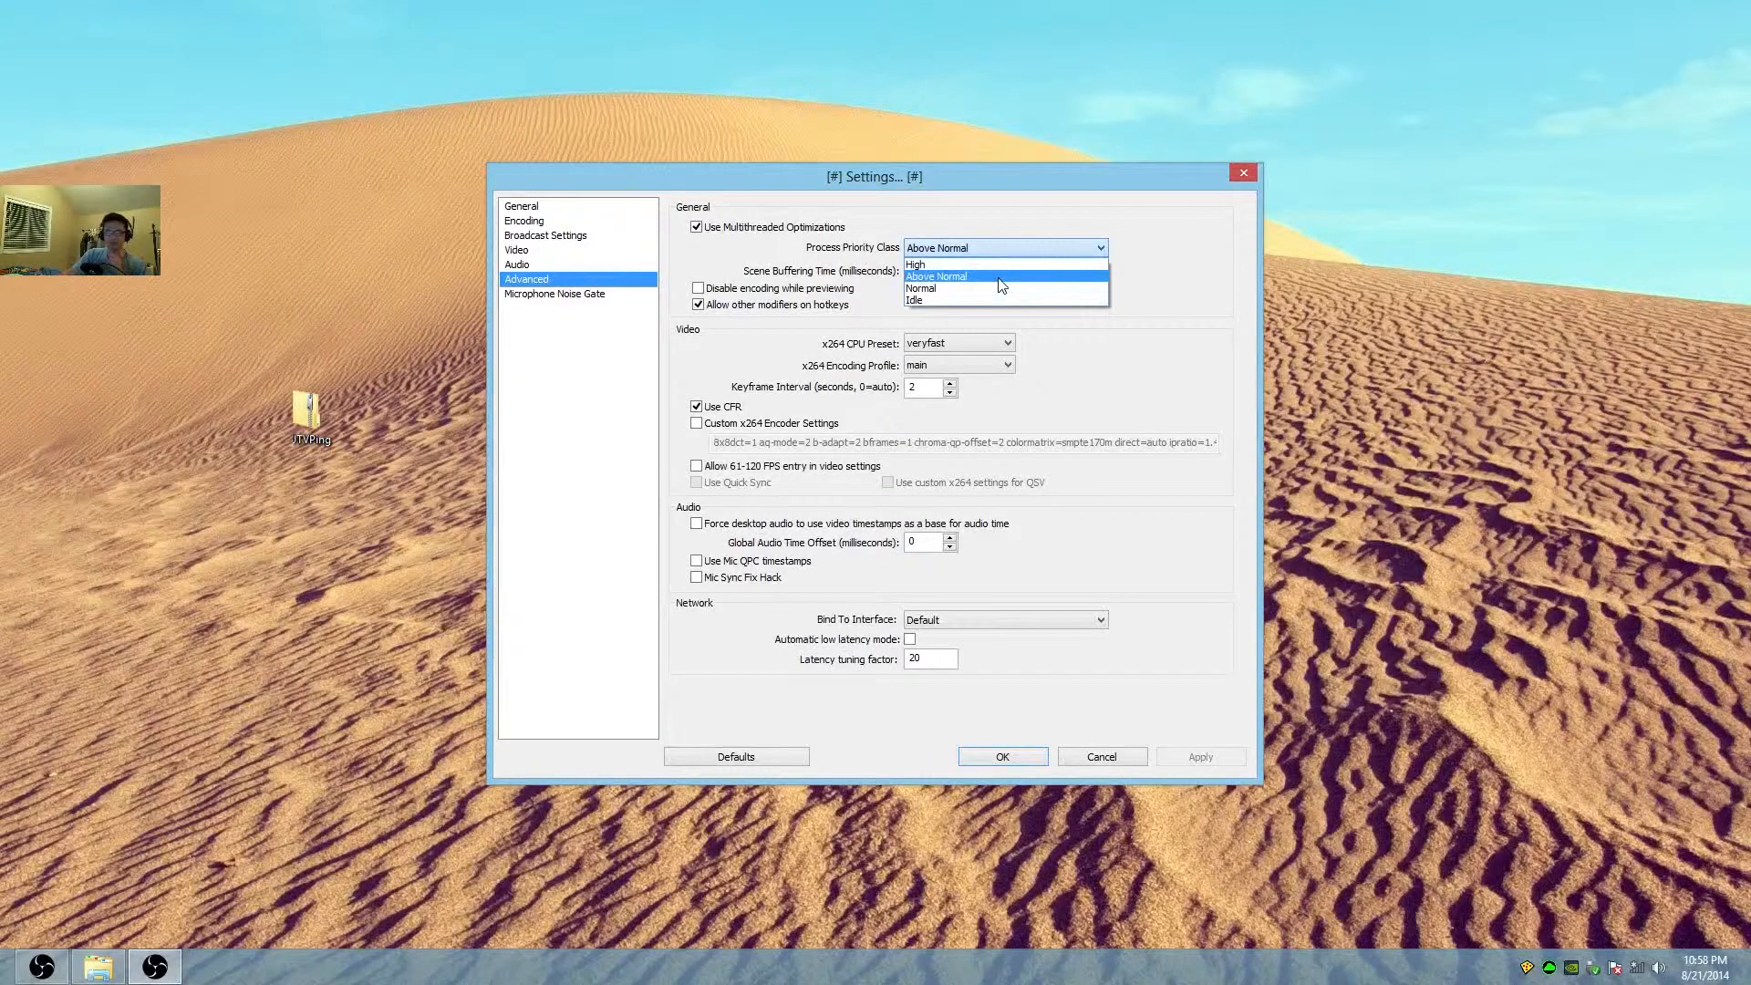
{"action": "left_click", "coordinate": [1003, 276]}
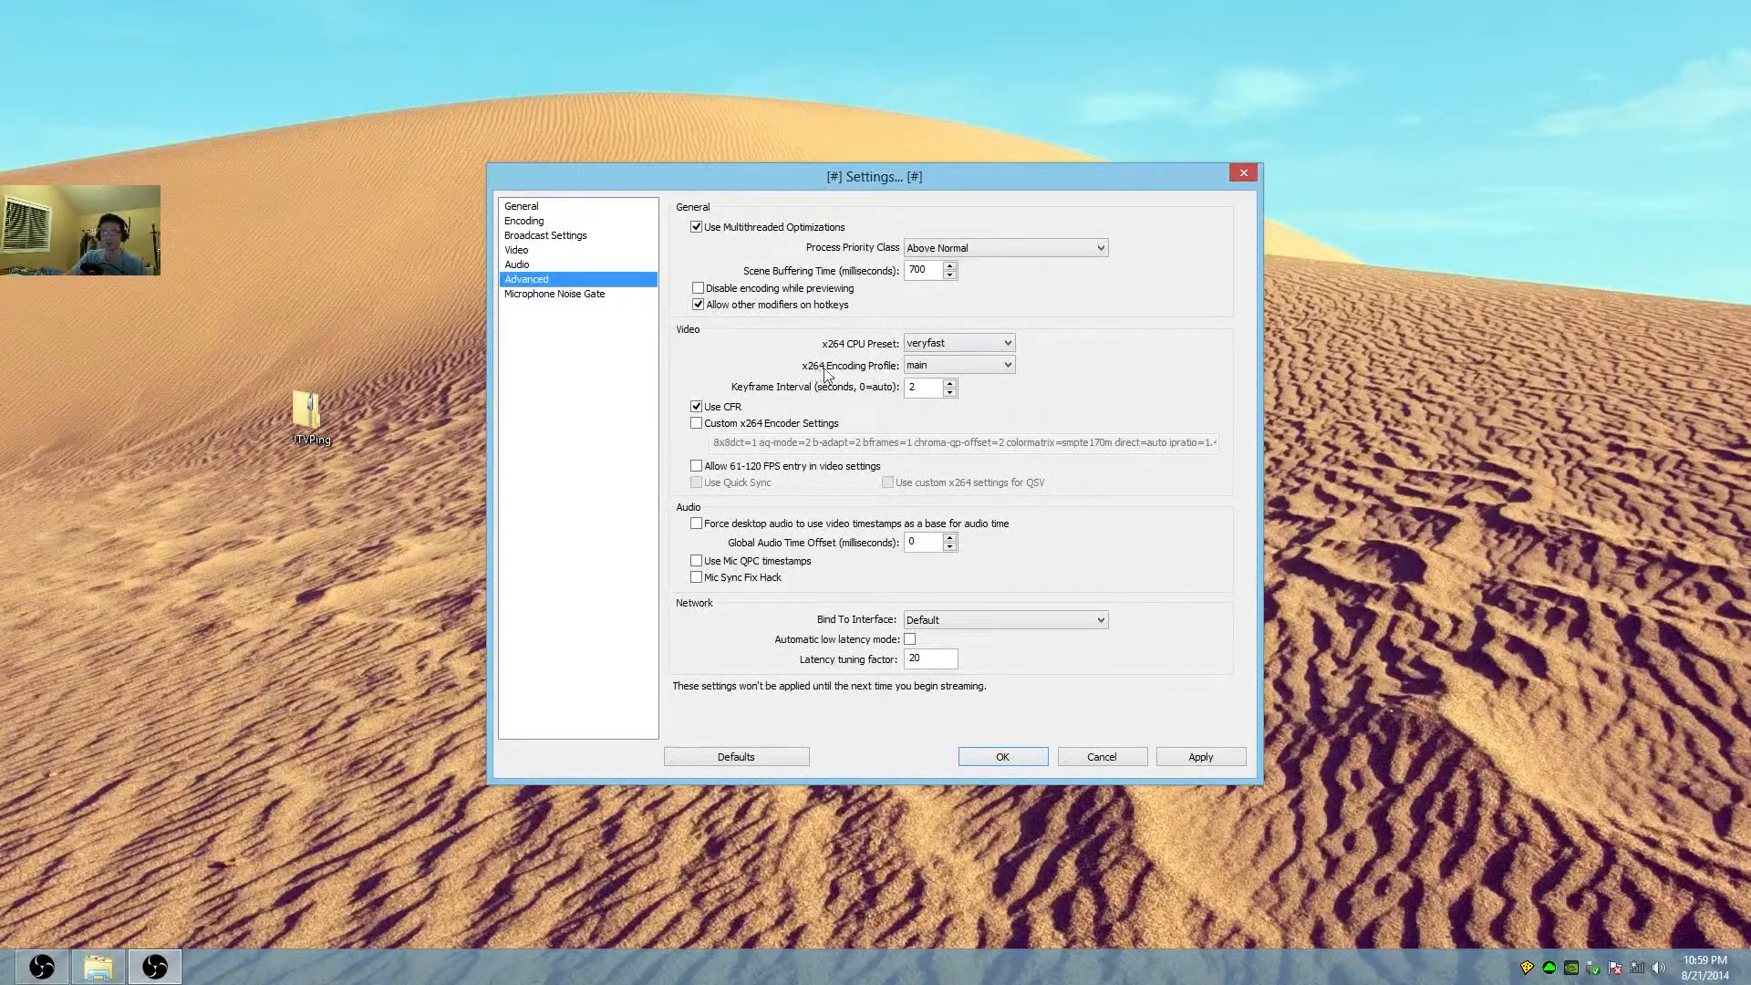
Check the x264 encoding profile choices and select main.
{"action": "left_click", "coordinate": [1003, 367]}
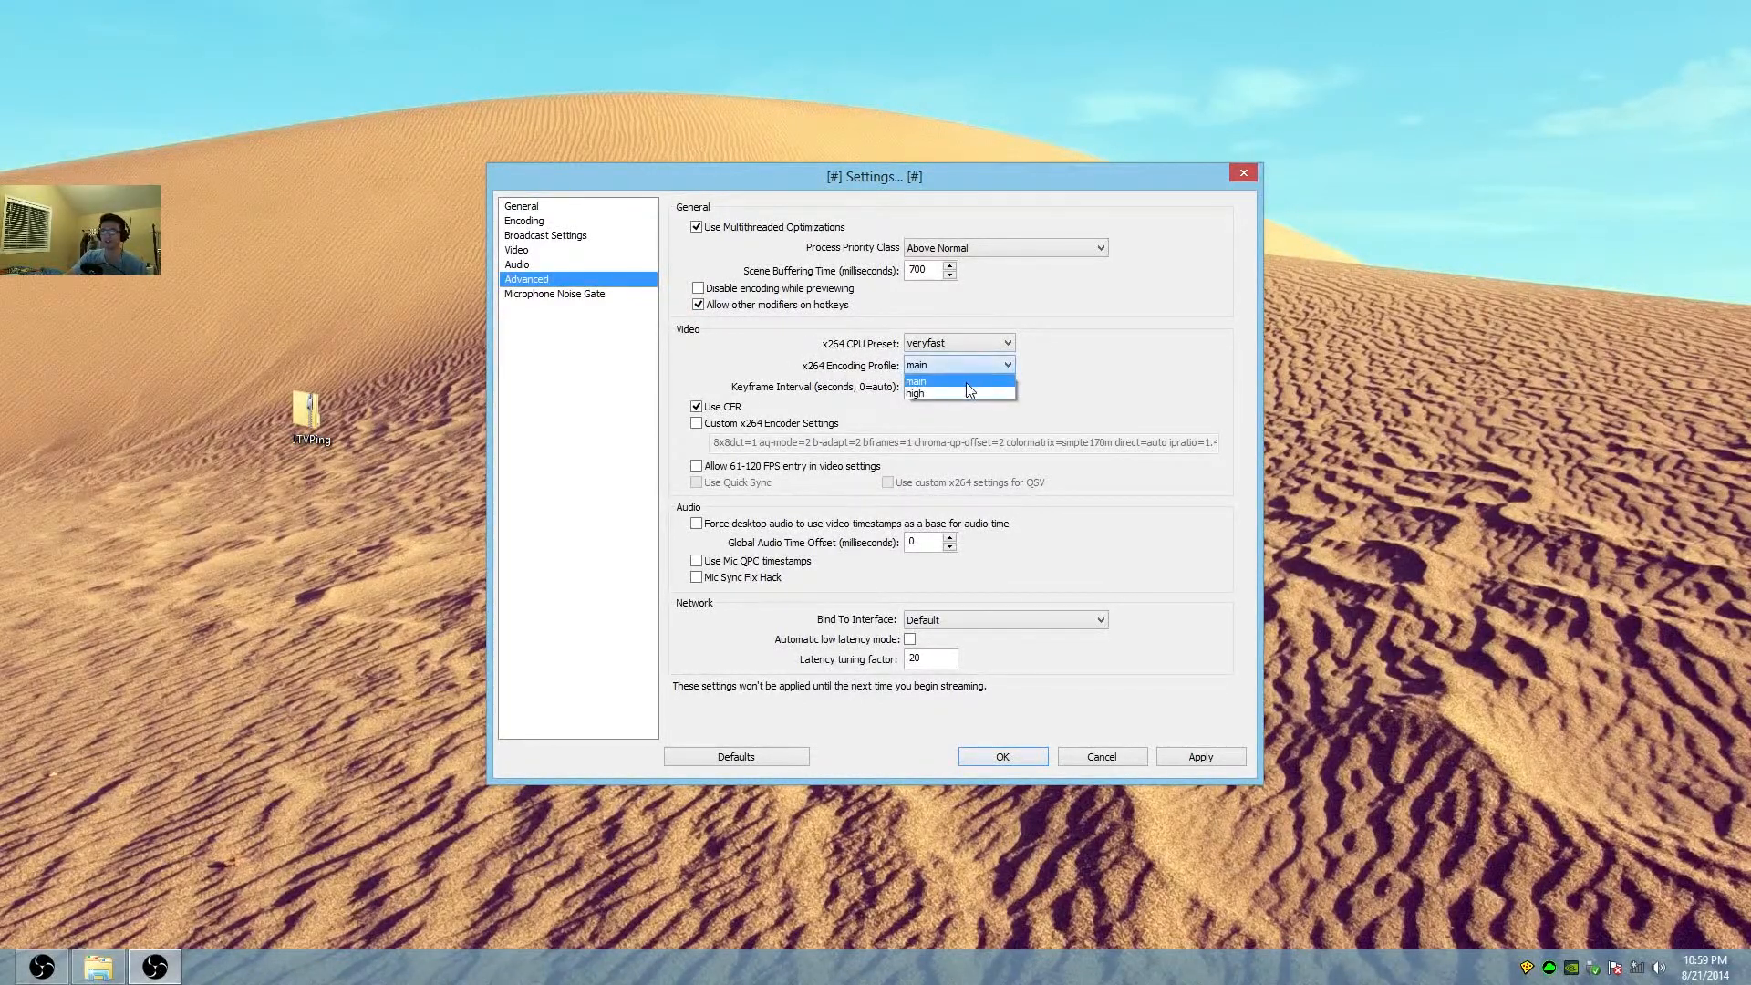
{"action": "left_click", "coordinate": [966, 380]}
{"action": "left_click", "coordinate": [965, 365]}
{"action": "left_click", "coordinate": [968, 402]}
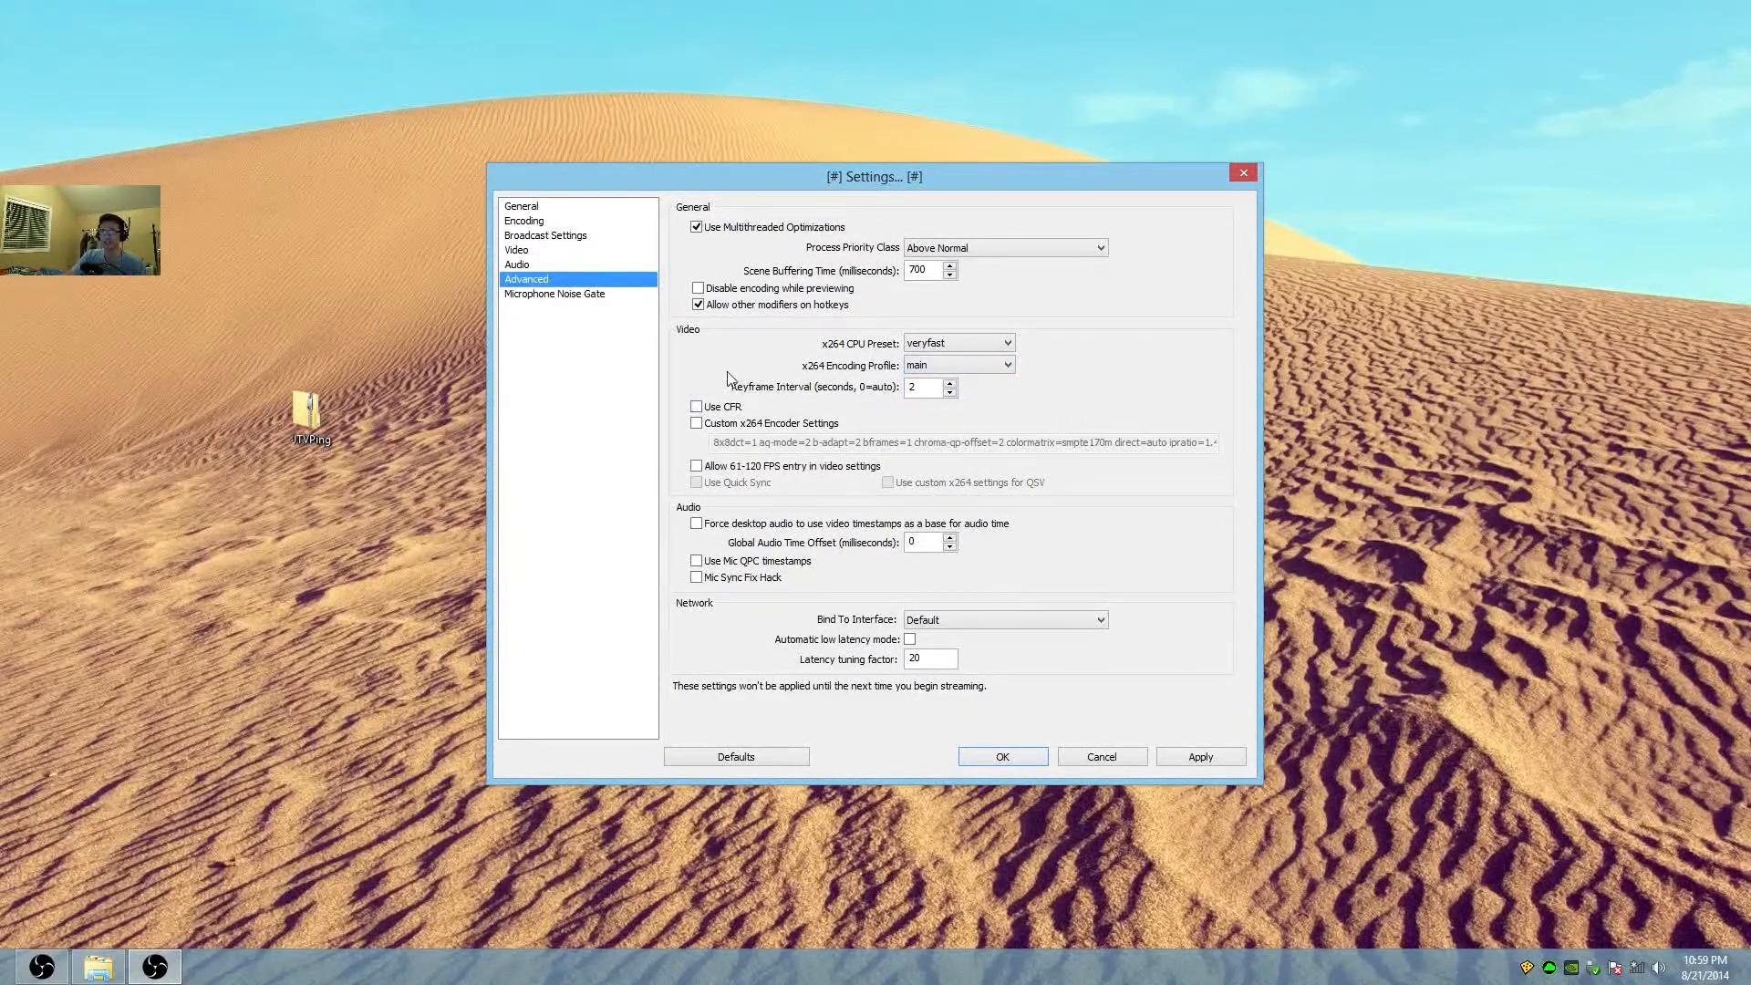
Highlight the keyframe interval value of 2 seconds and enable the Use CFR option.
{"action": "double_click", "coordinate": [925, 388]}
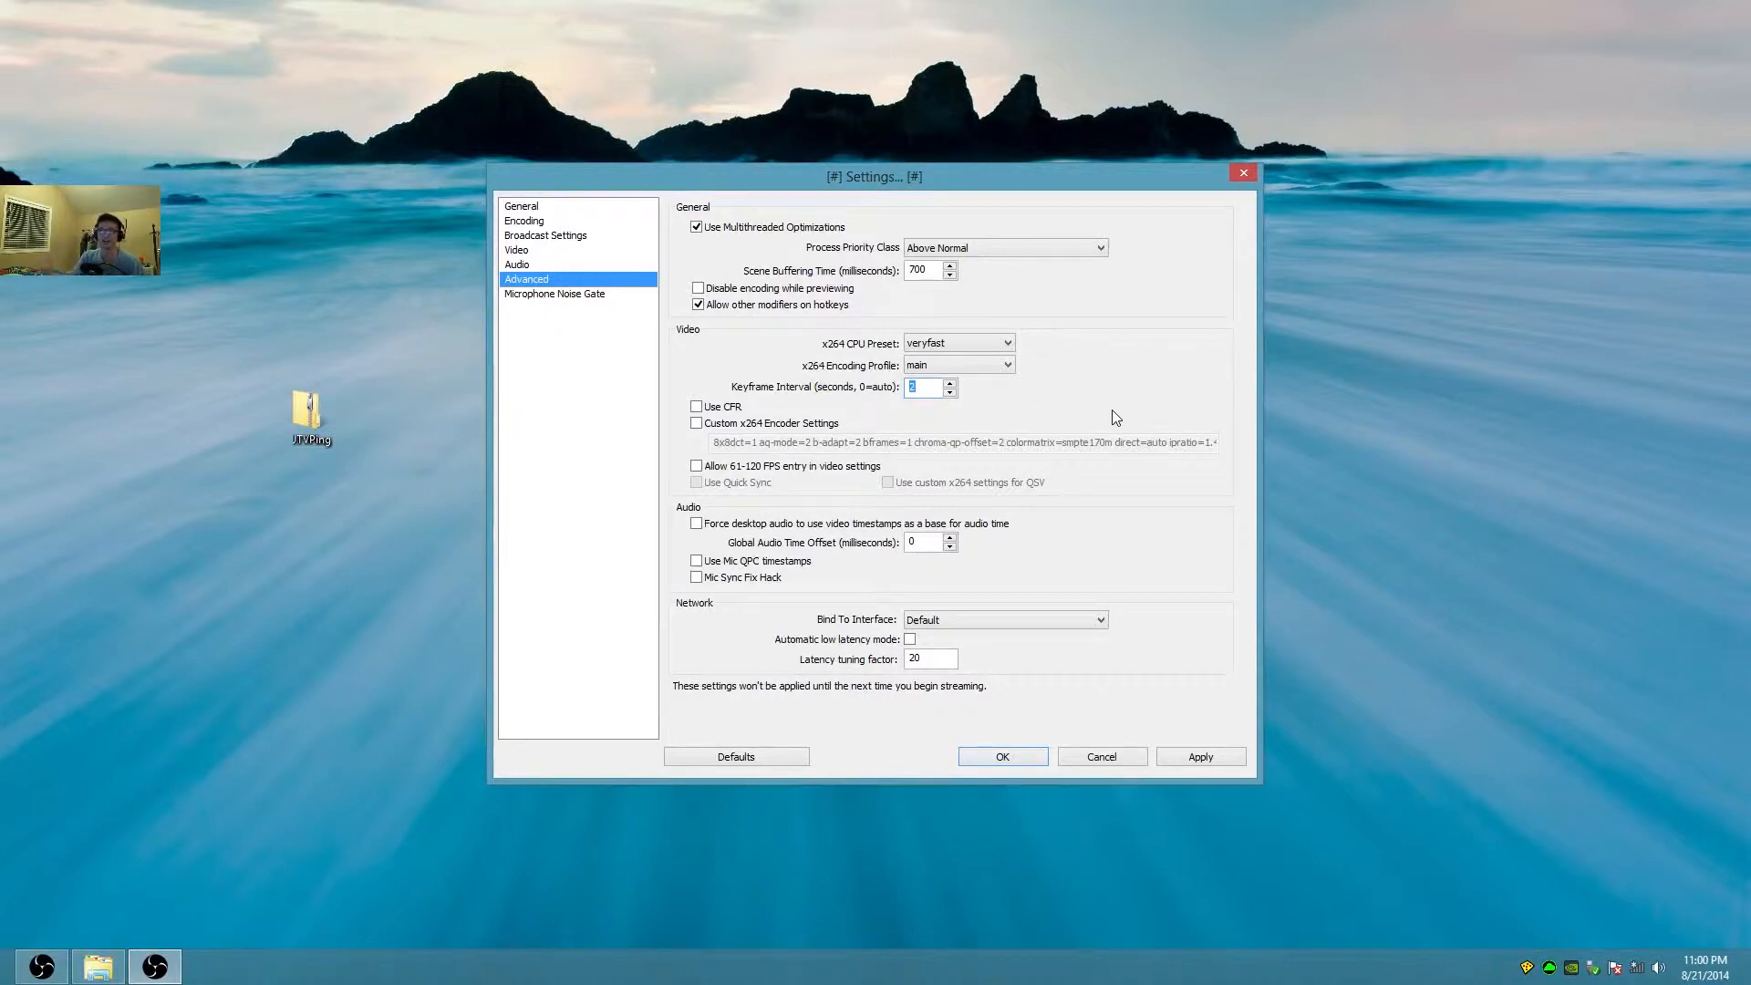
{"action": "left_click", "coordinate": [930, 389]}
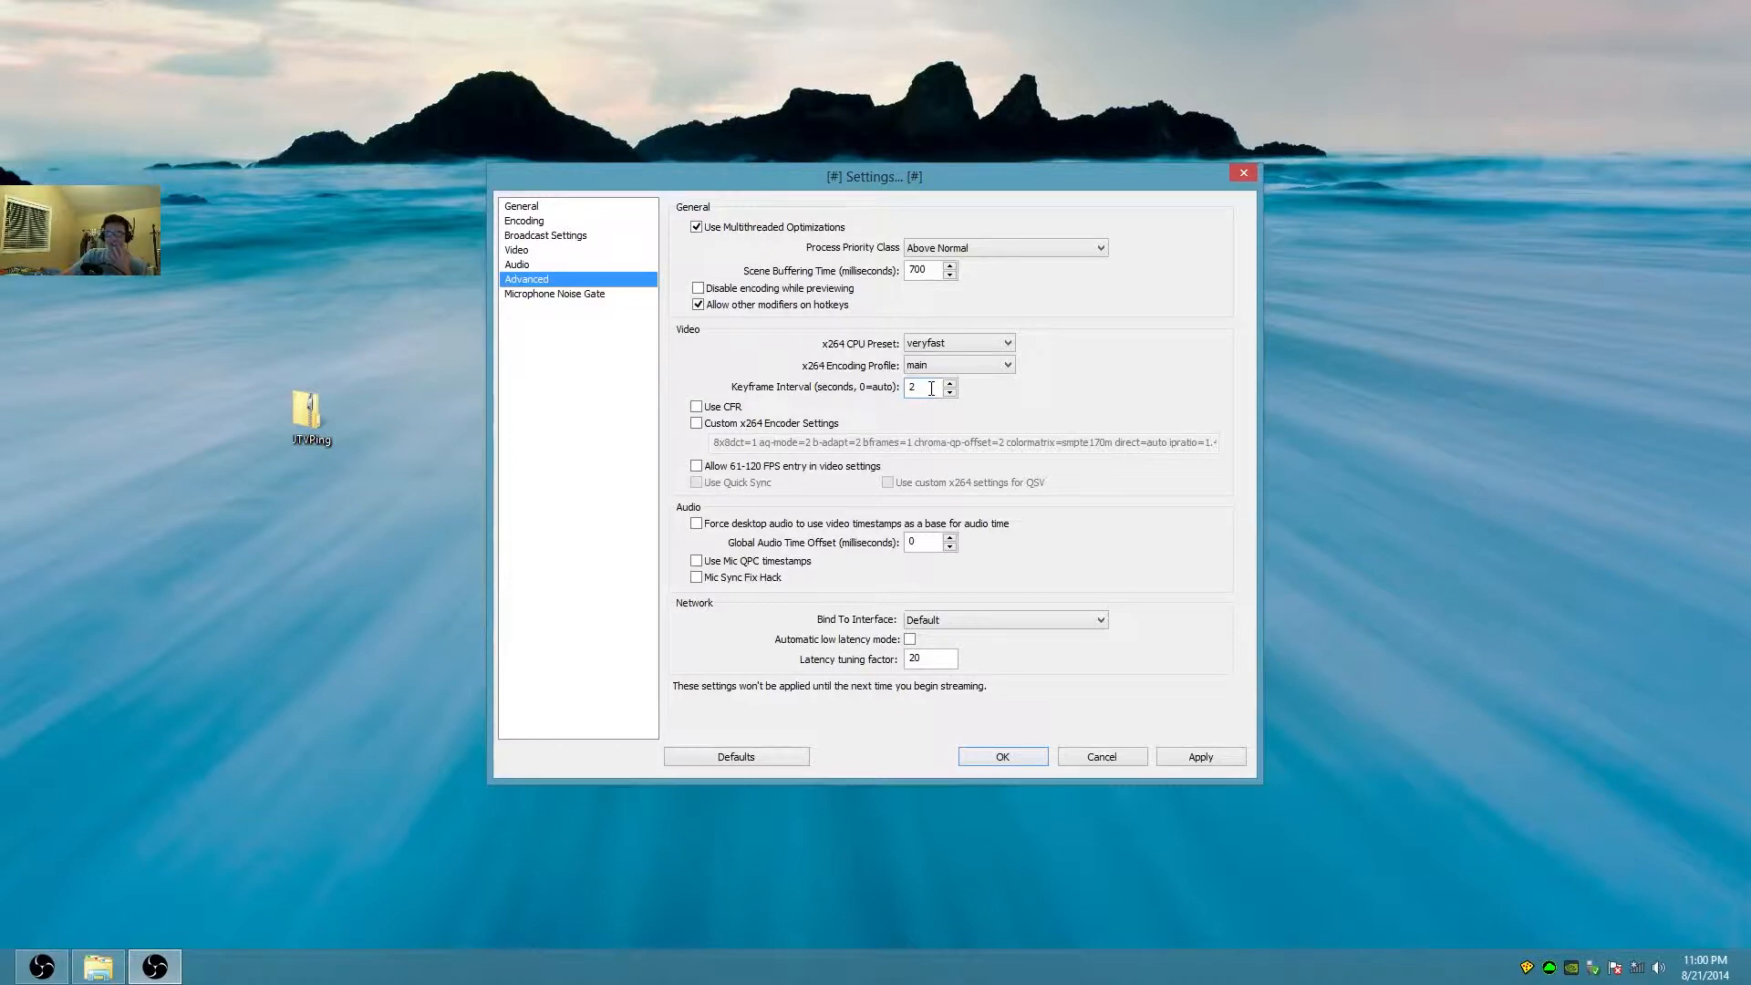
{"action": "left_click_drag", "start_coordinate": [930, 388], "coordinate": [903, 389]}
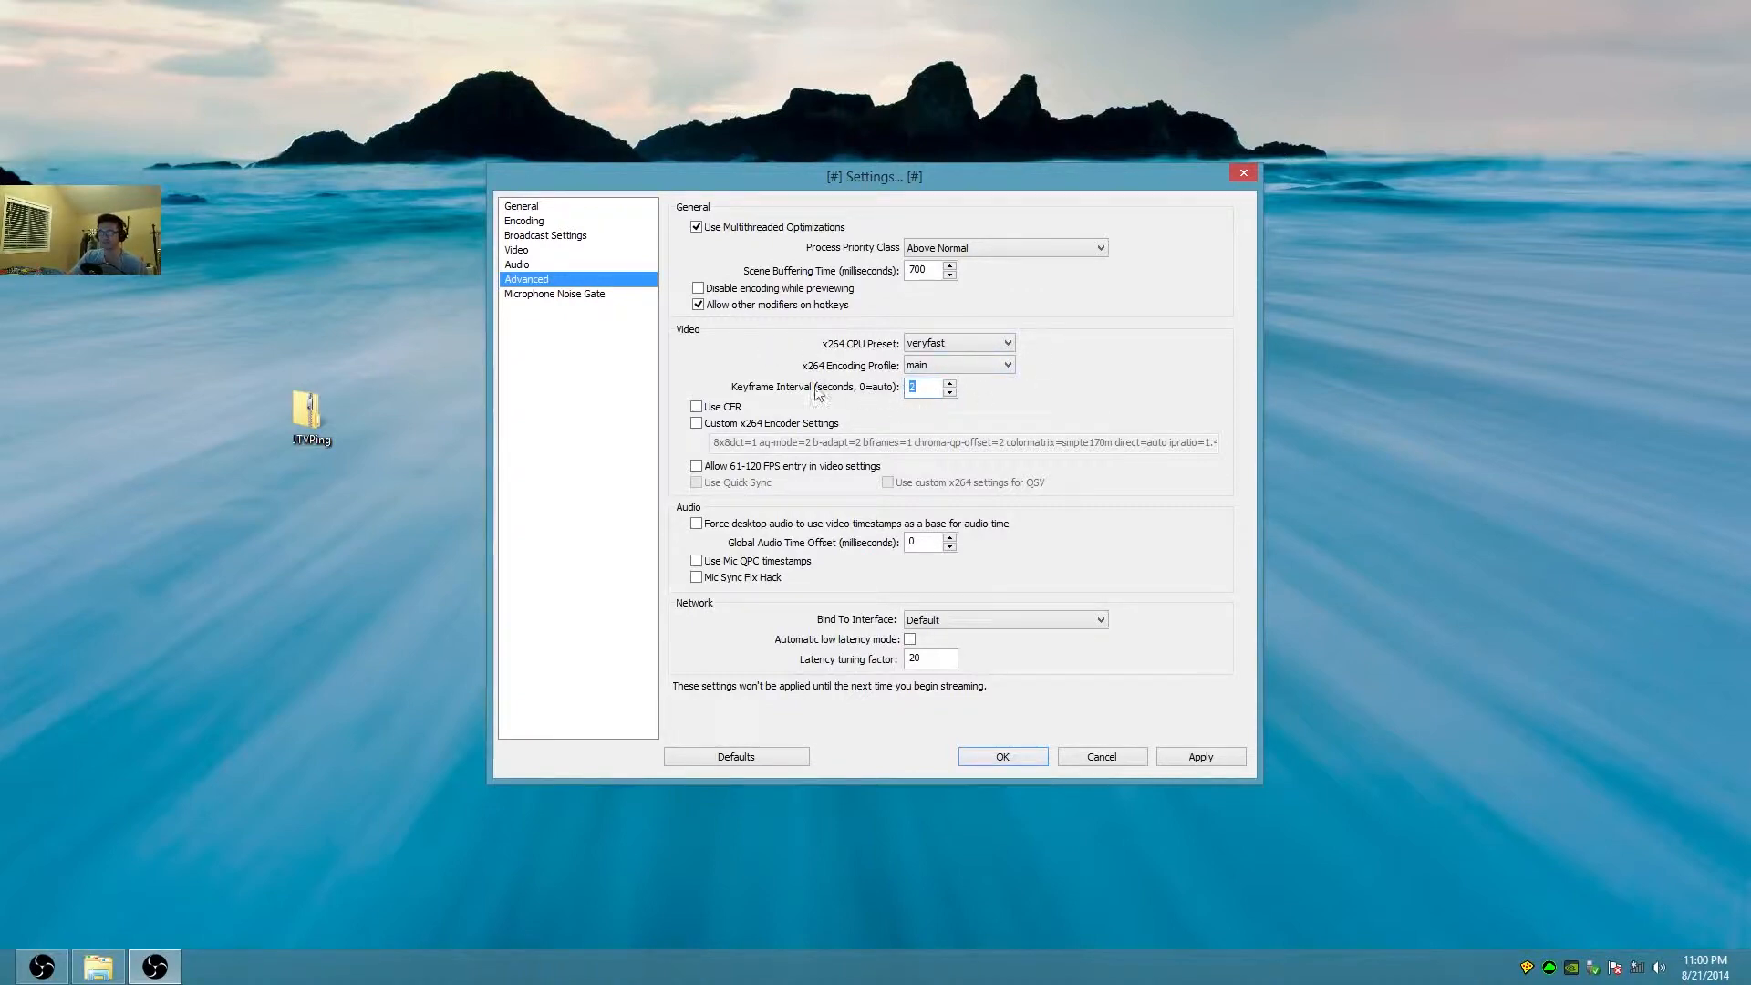
{"action": "left_click", "coordinate": [696, 407]}
Try to change the x264 CPU preset to slower, decline the change and review the available presets.
{"action": "left_click", "coordinate": [989, 348]}
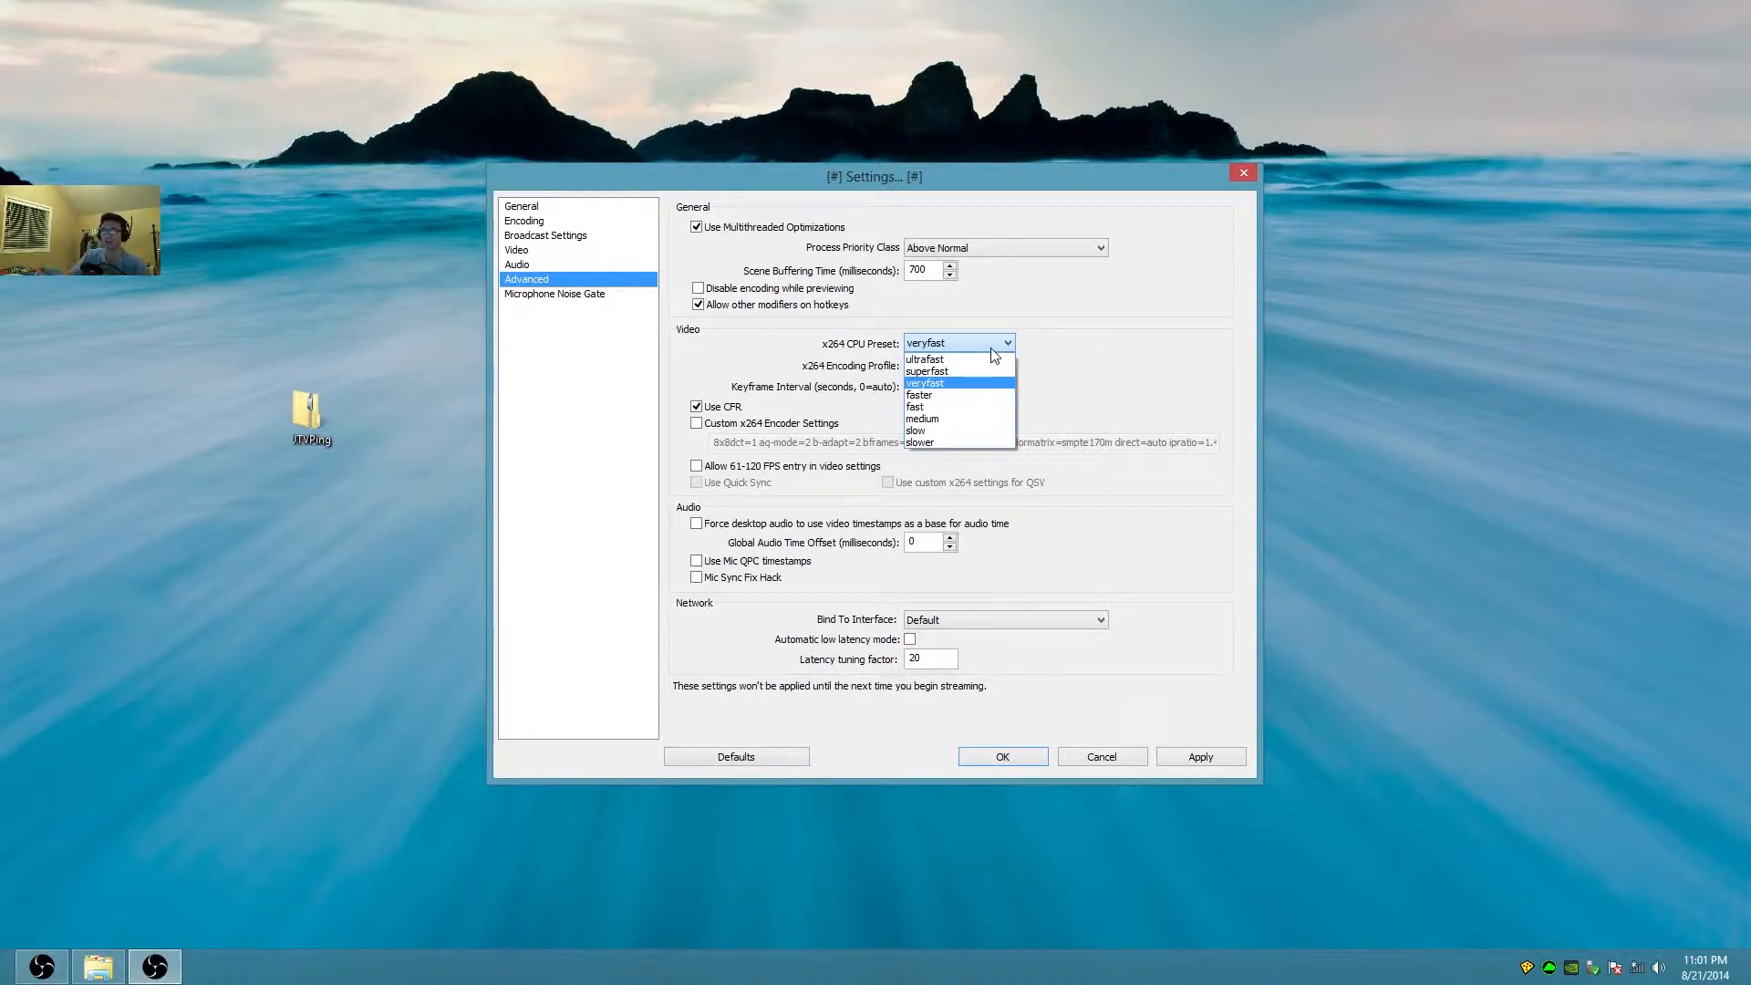
{"action": "left_click", "coordinate": [967, 442]}
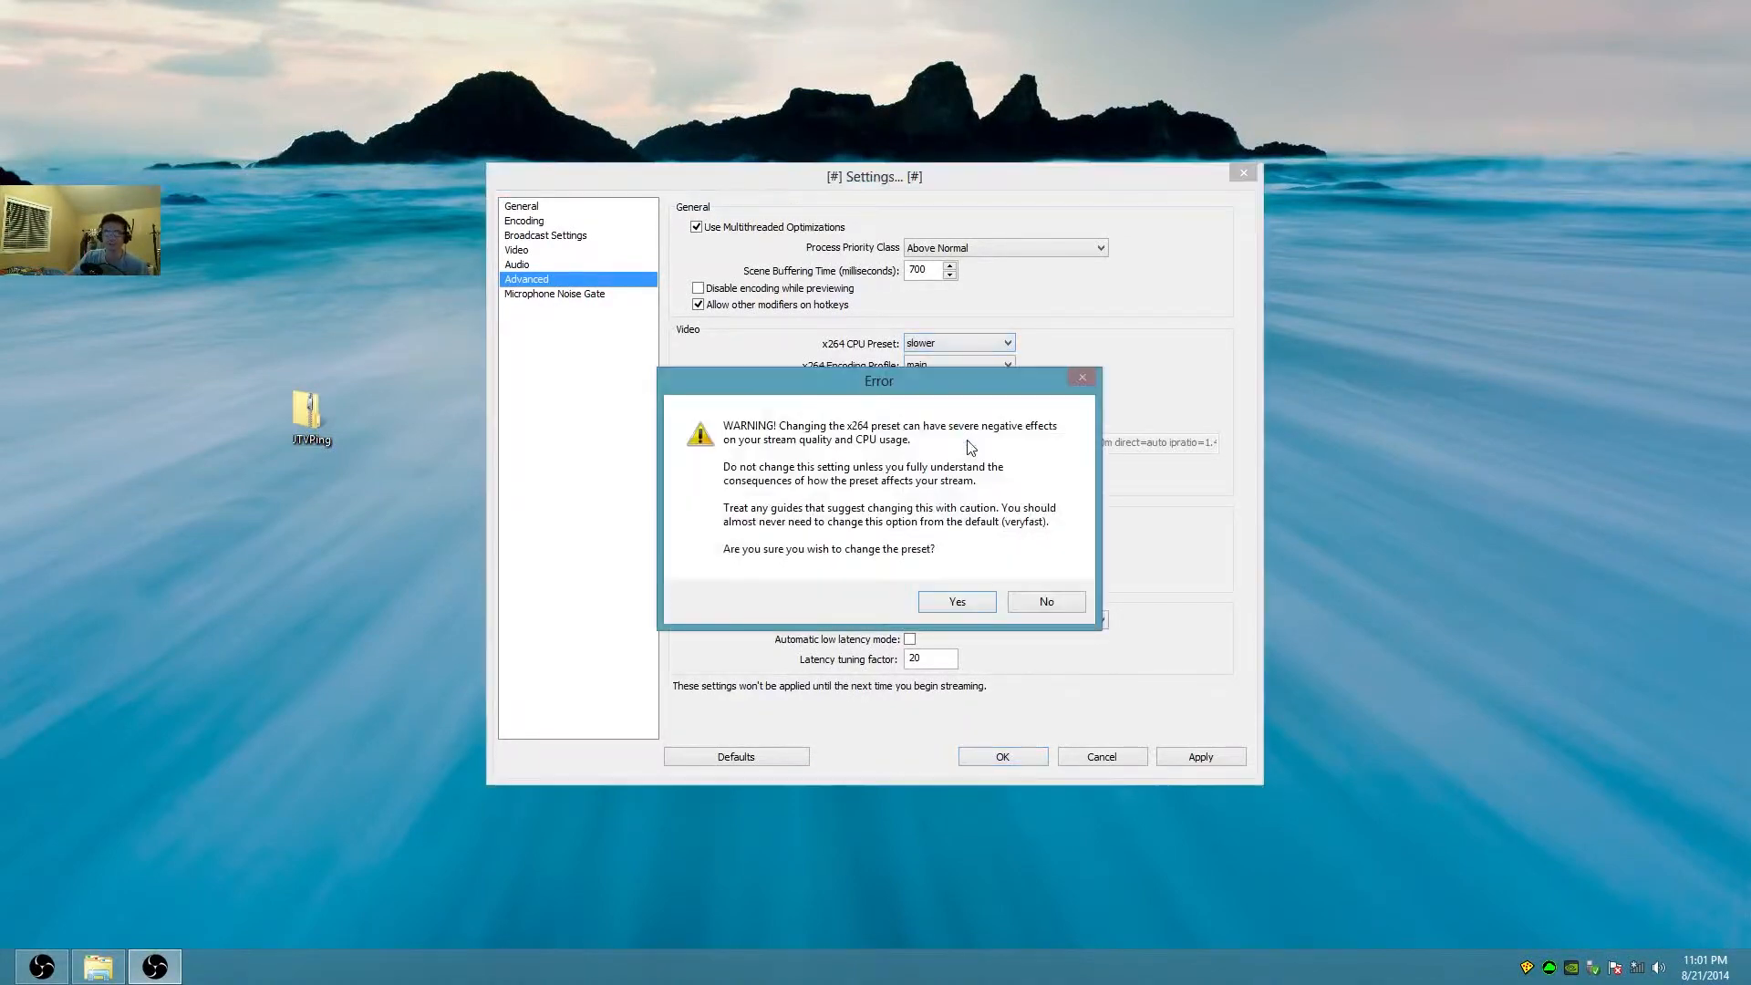
{"action": "left_click", "coordinate": [1049, 600]}
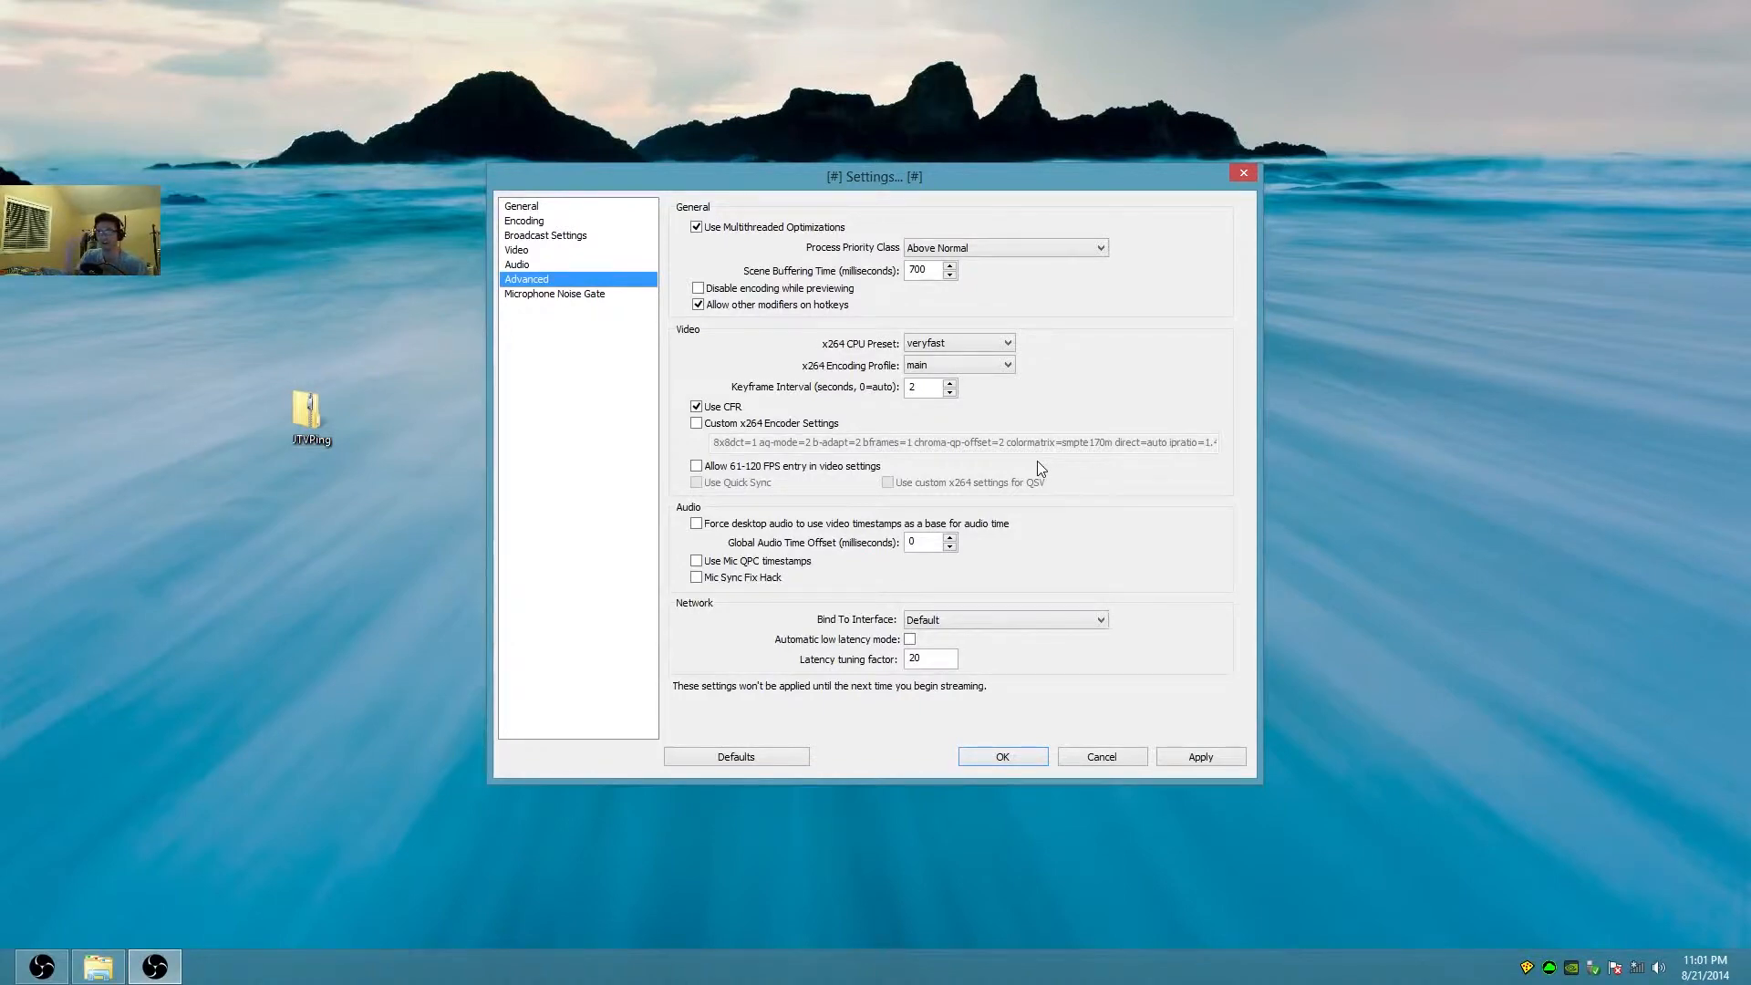
{"action": "left_click", "coordinate": [1003, 344]}
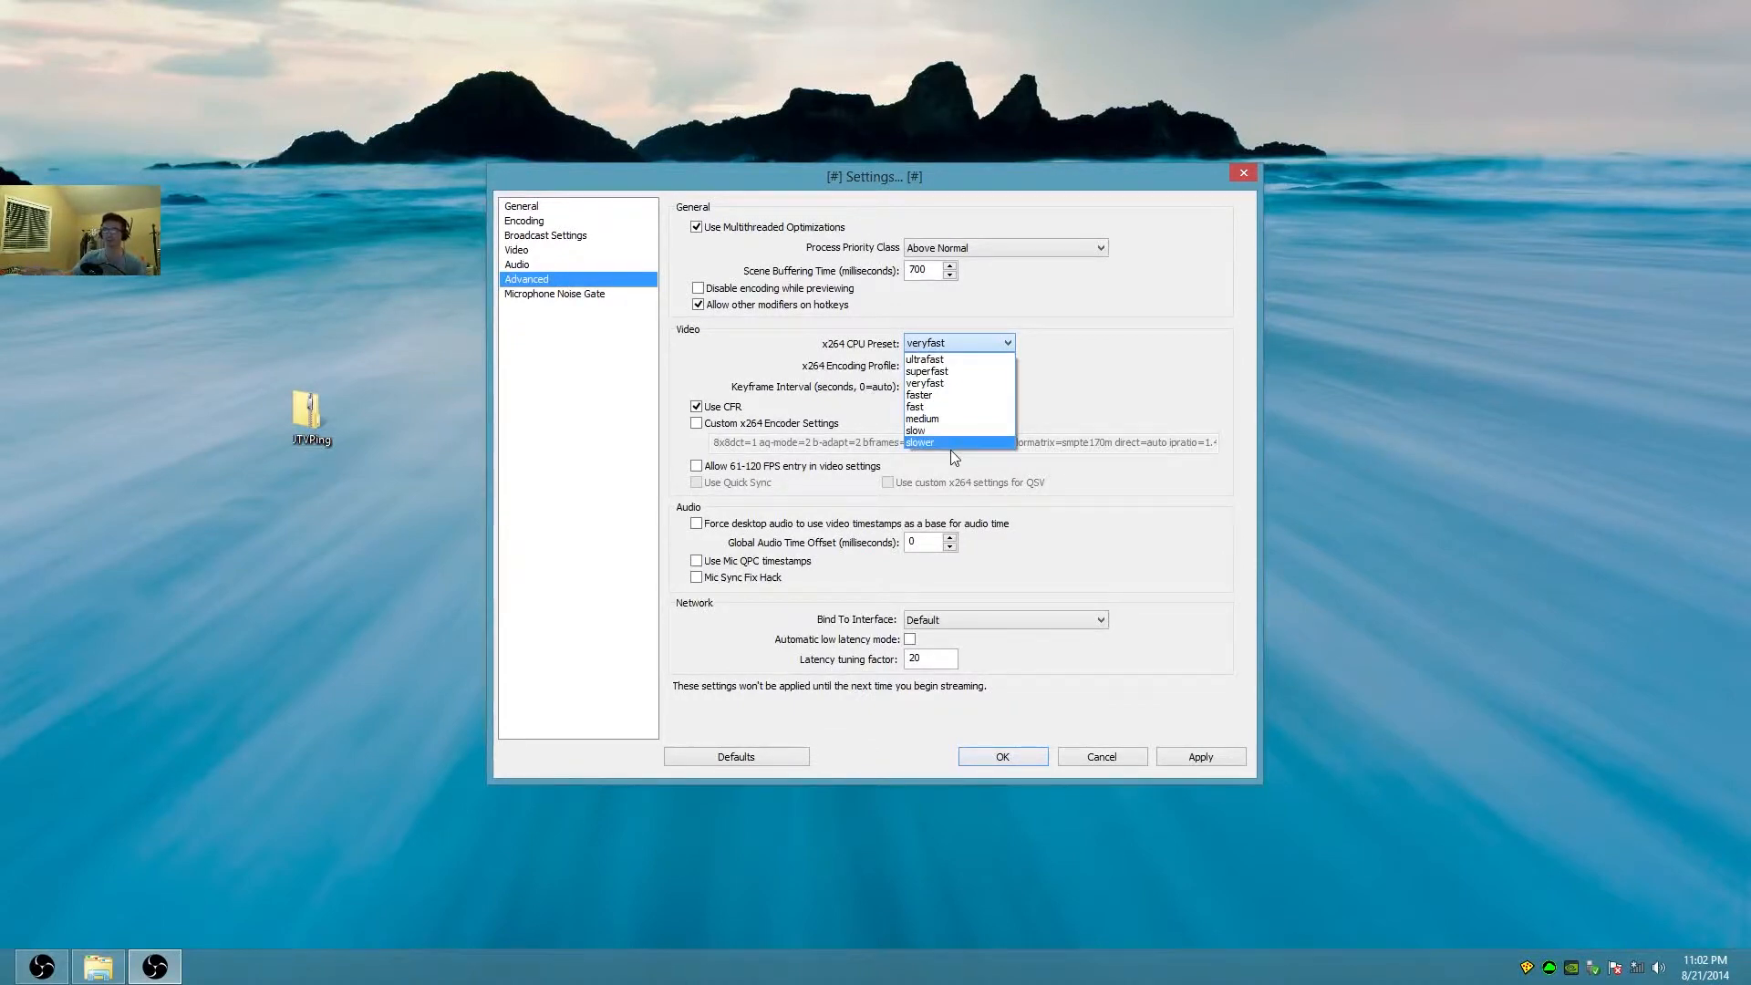
{"action": "left_click", "coordinate": [1144, 366]}
{"action": "left_click", "coordinate": [971, 353]}
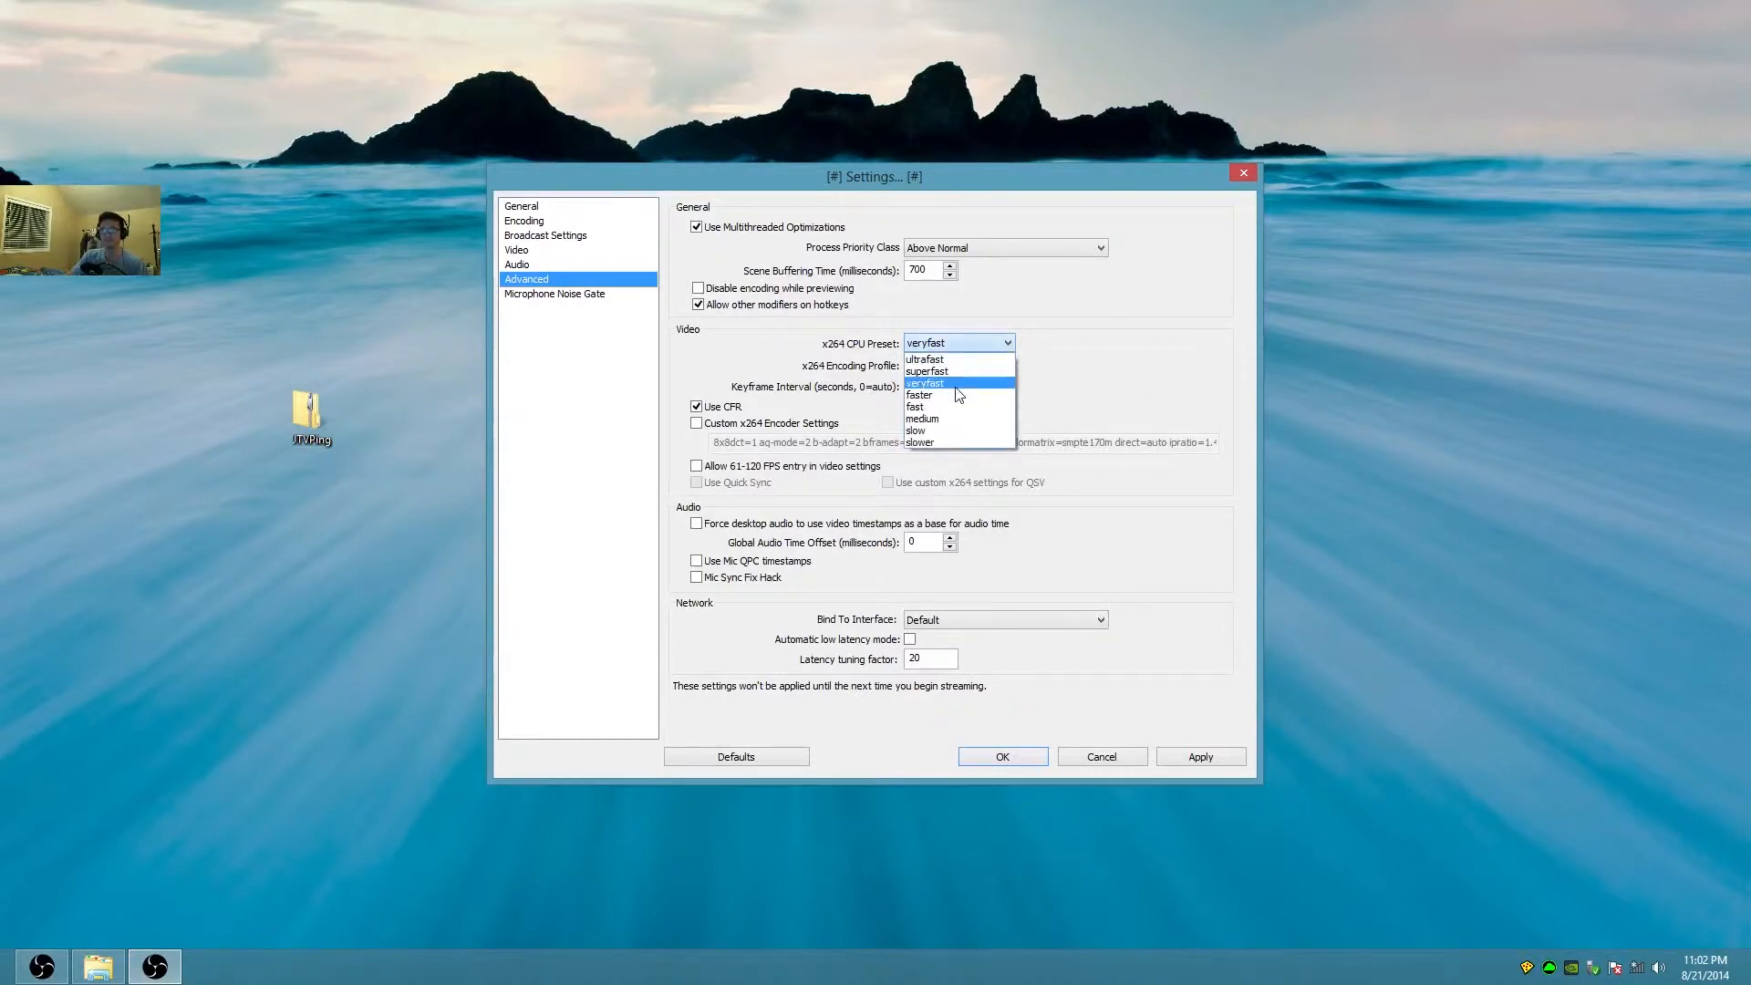
{"action": "left_click", "coordinate": [1145, 467]}
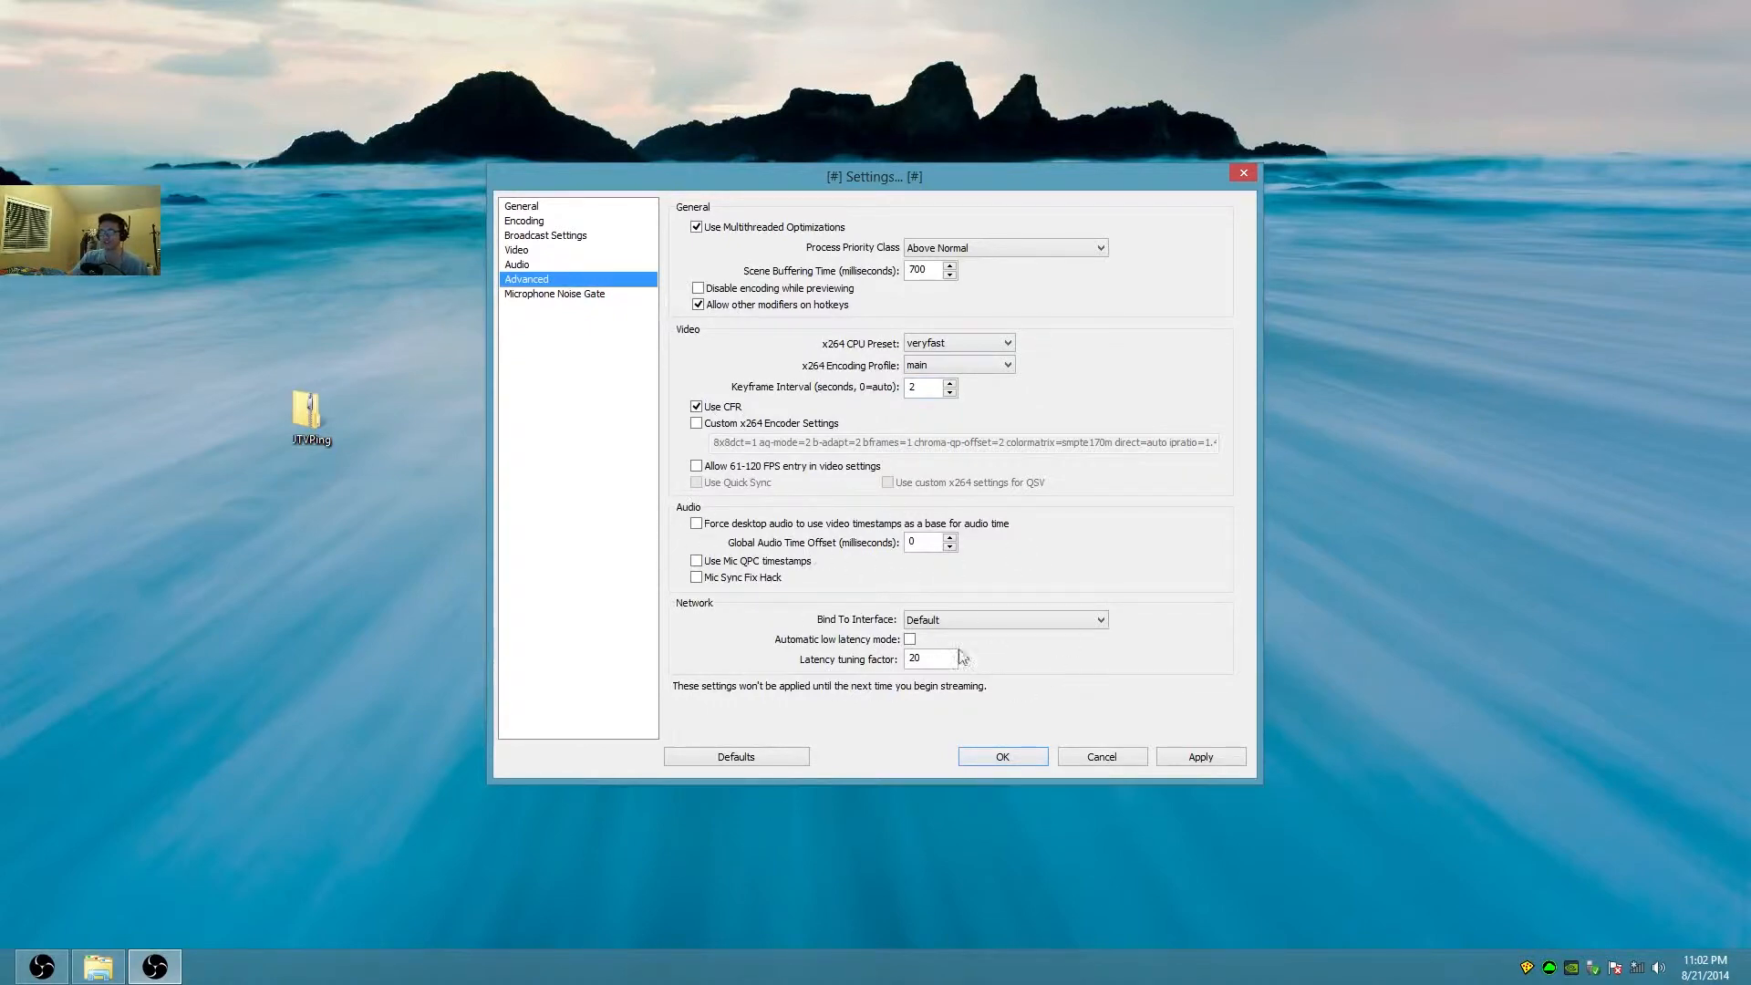
Open the microphone noise gate settings and enable the threshold level preview.
{"action": "left_click", "coordinate": [602, 293]}
{"action": "left_click", "coordinate": [814, 542]}
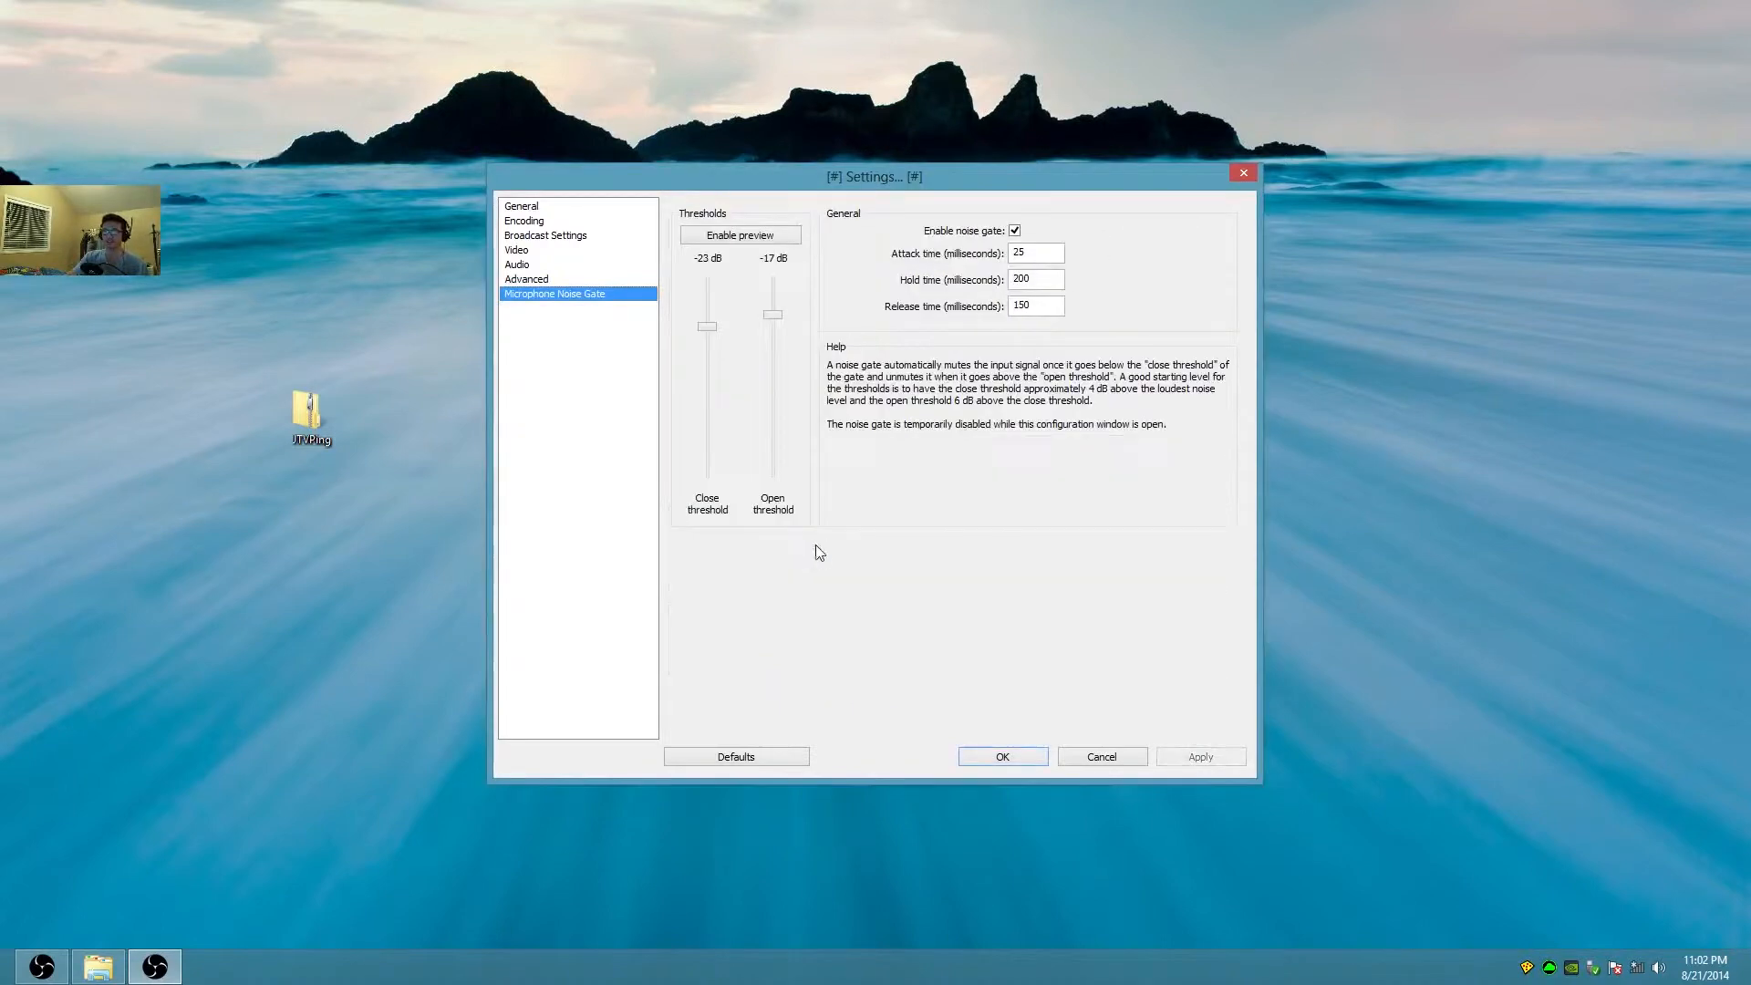
{"action": "left_click", "coordinate": [760, 235]}
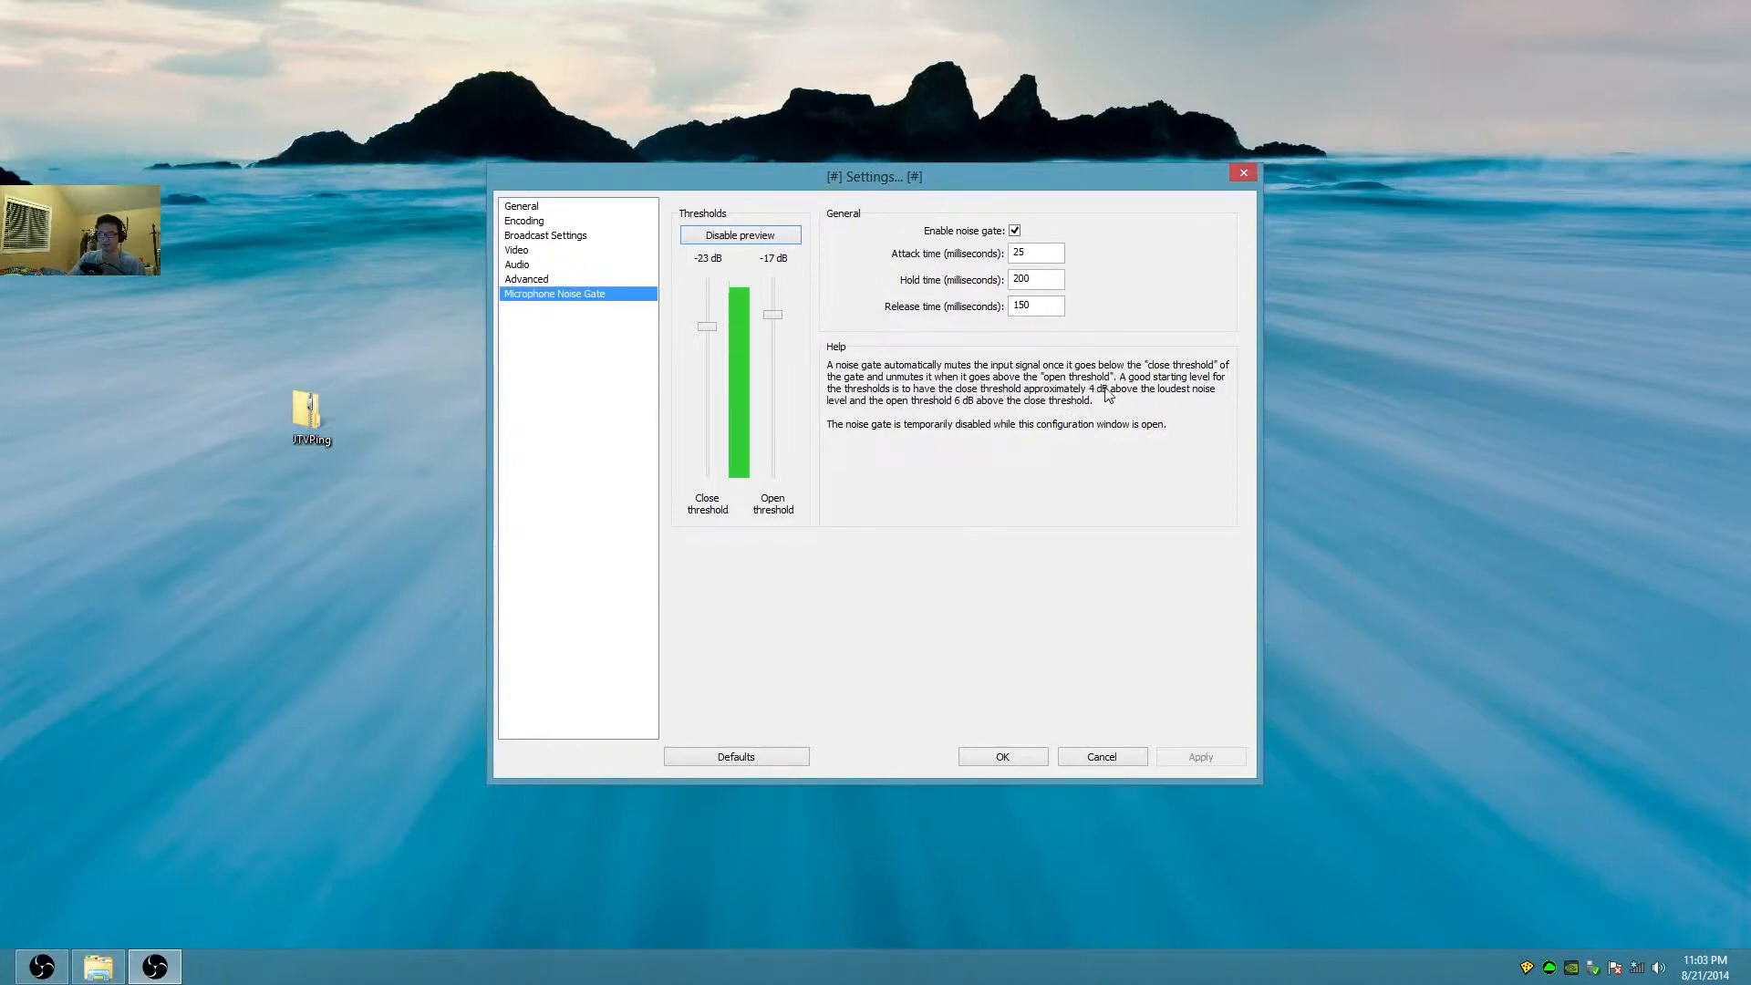
Set the noise gate's close threshold to -16 dB and open threshold to -10 dB, and apply the settings.
{"action": "left_click_drag", "start_coordinate": [708, 327], "coordinate": [710, 320]}
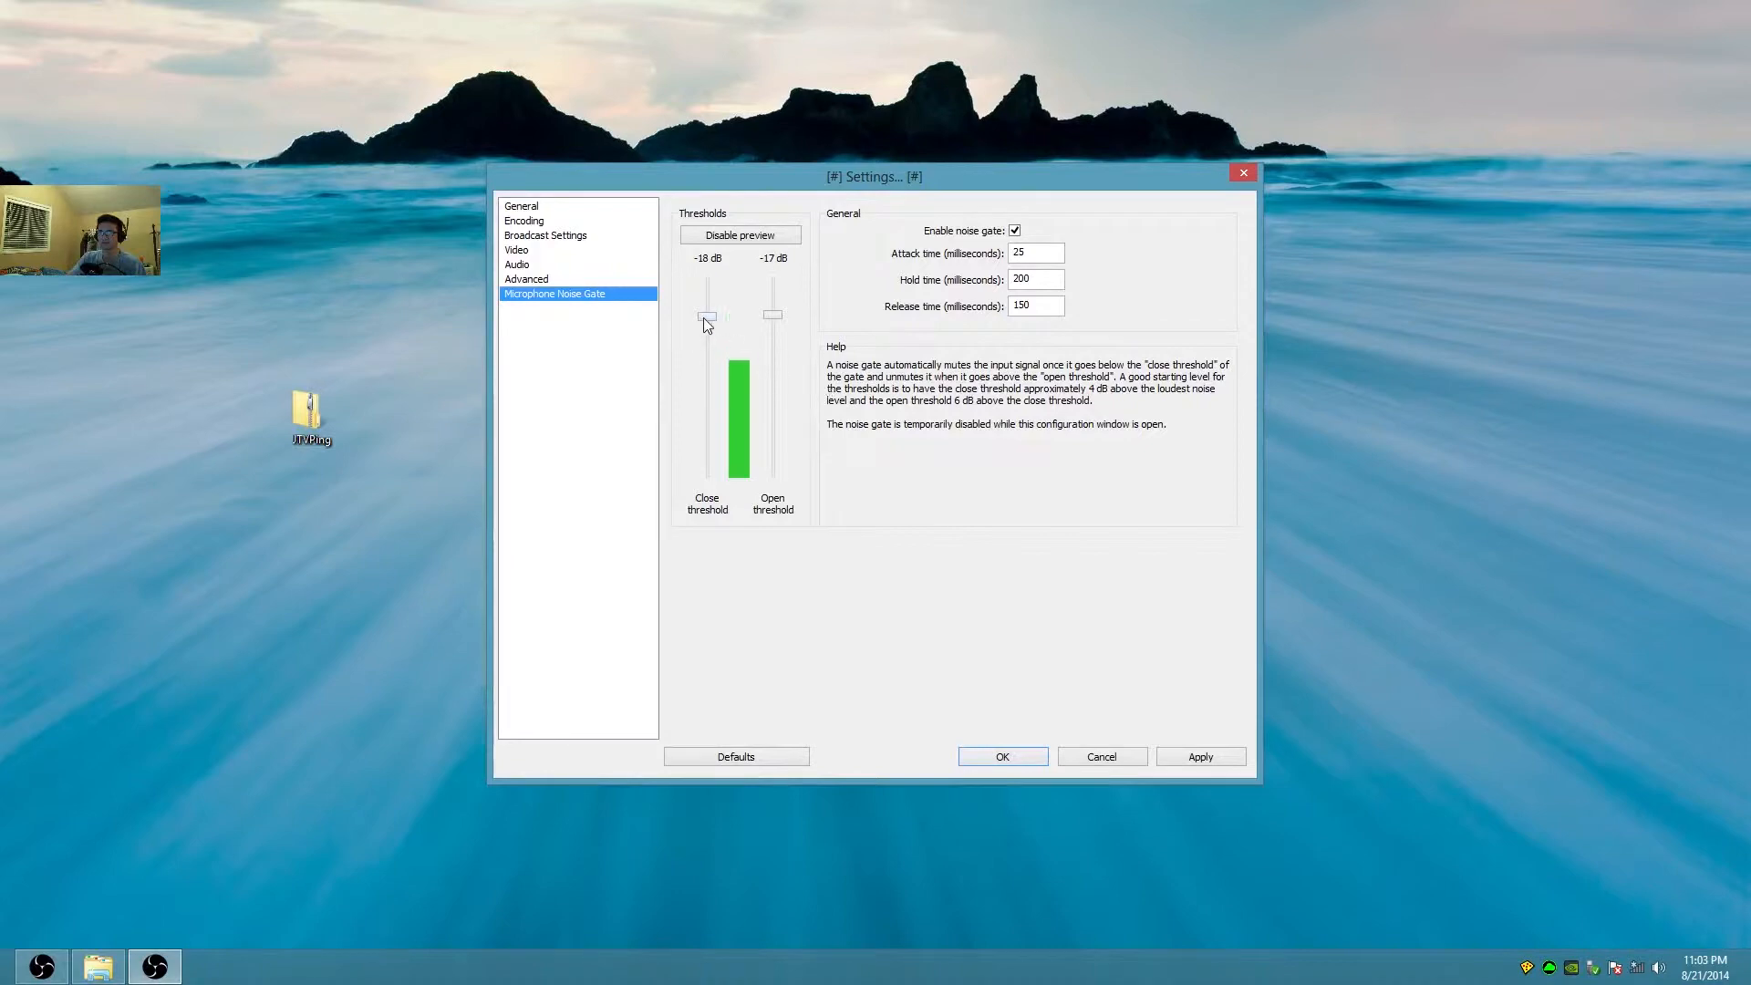
{"action": "left_click_drag", "start_coordinate": [706, 315], "coordinate": [711, 312]}
{"action": "left_click_drag", "start_coordinate": [773, 306], "coordinate": [774, 300]}
{"action": "left_click", "coordinate": [1208, 758]}
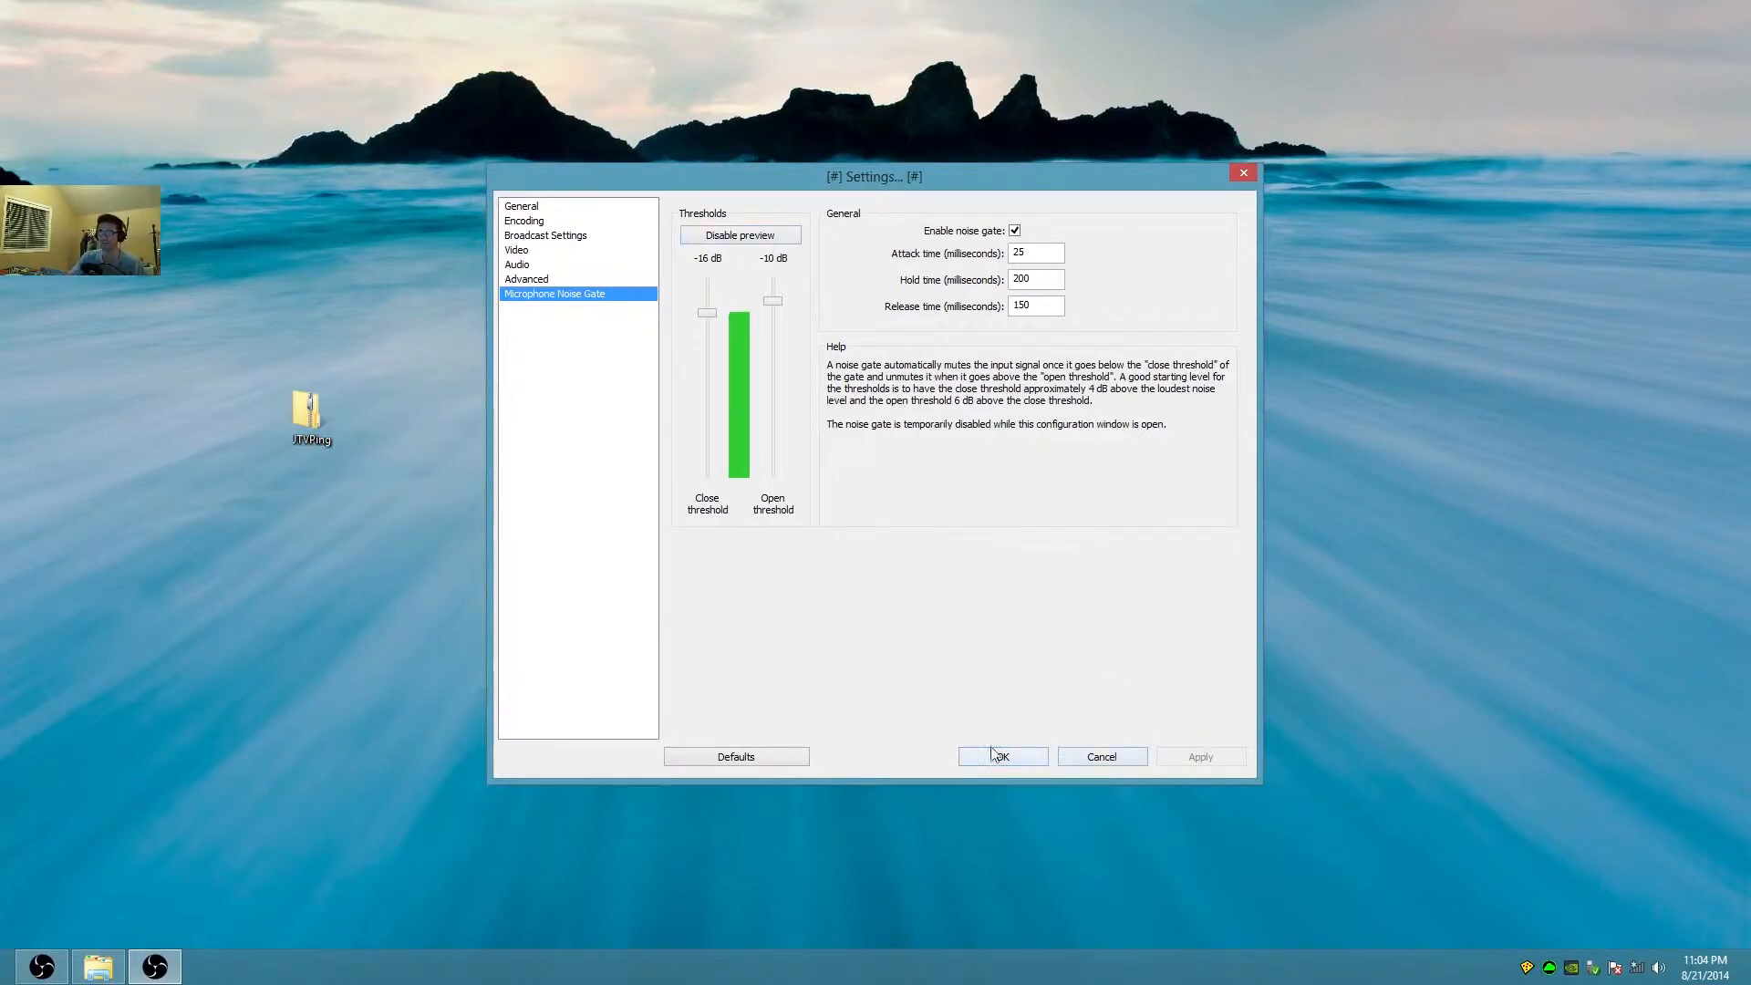
Look through the encoding, broadcast, video and audio settings, and examine the max bitrate for video encoding.
{"action": "left_click", "coordinate": [539, 224]}
{"action": "left_click", "coordinate": [544, 239]}
{"action": "left_click", "coordinate": [545, 250]}
{"action": "left_click", "coordinate": [550, 265]}
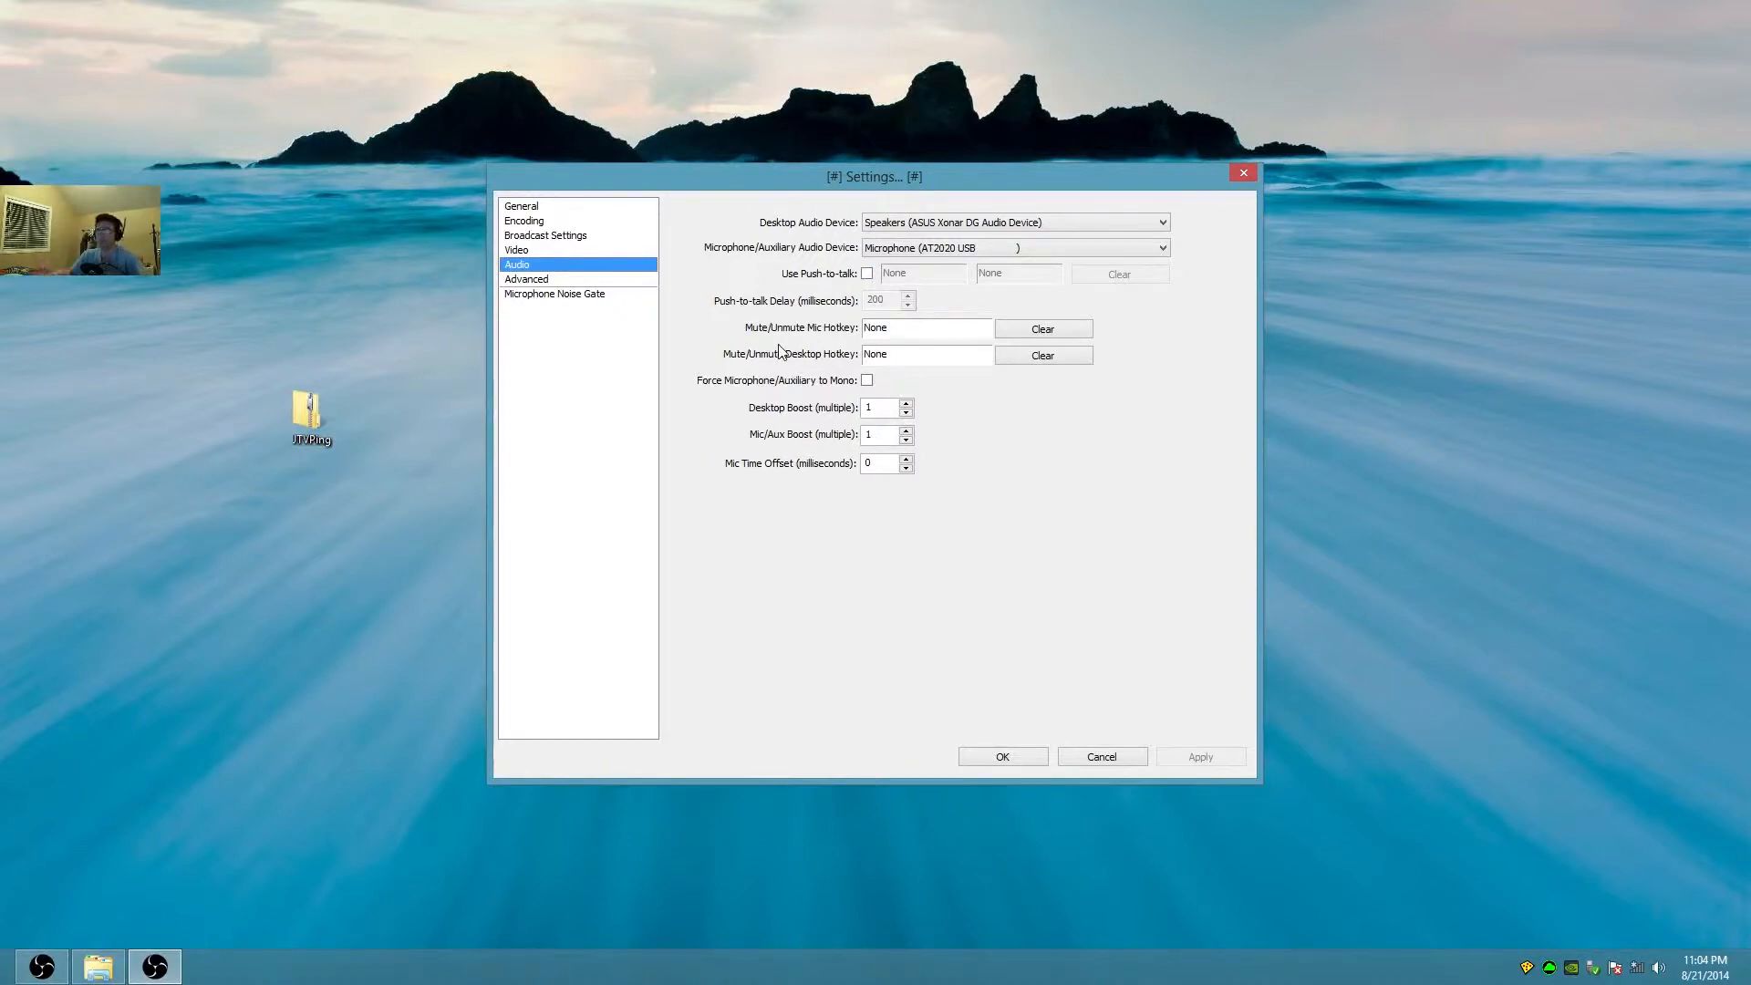
{"action": "left_click", "coordinate": [571, 221]}
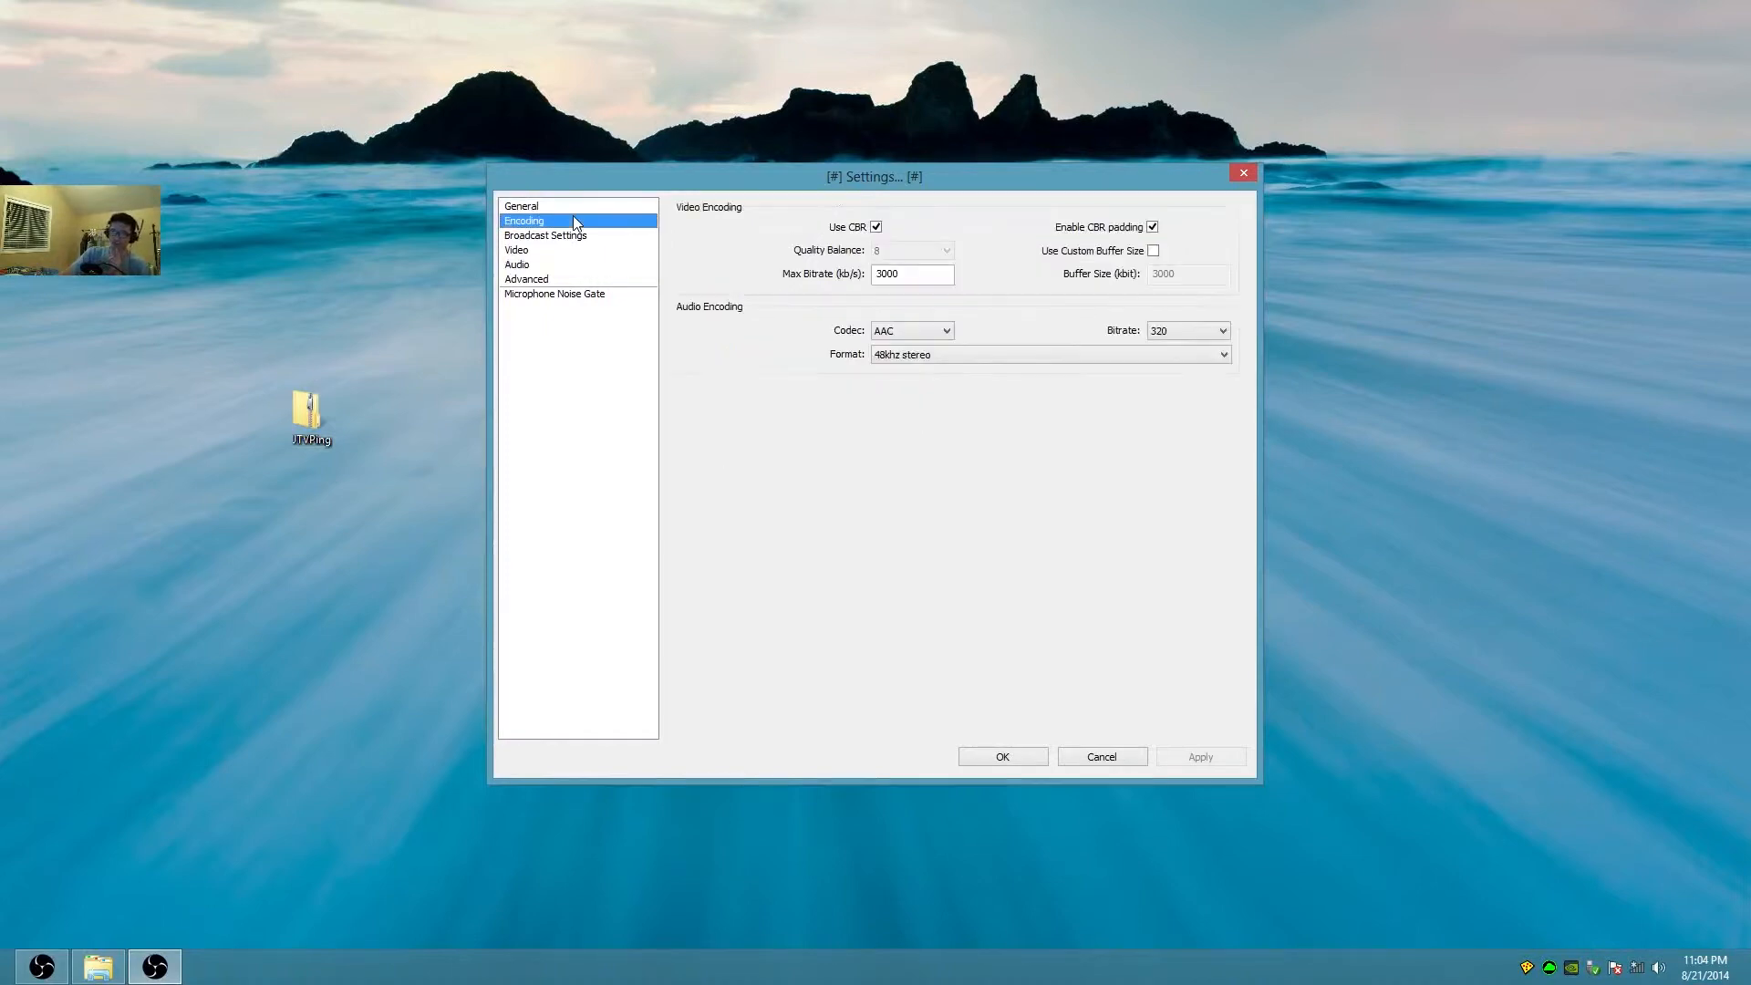
{"action": "left_click_drag", "start_coordinate": [940, 275], "coordinate": [824, 285]}
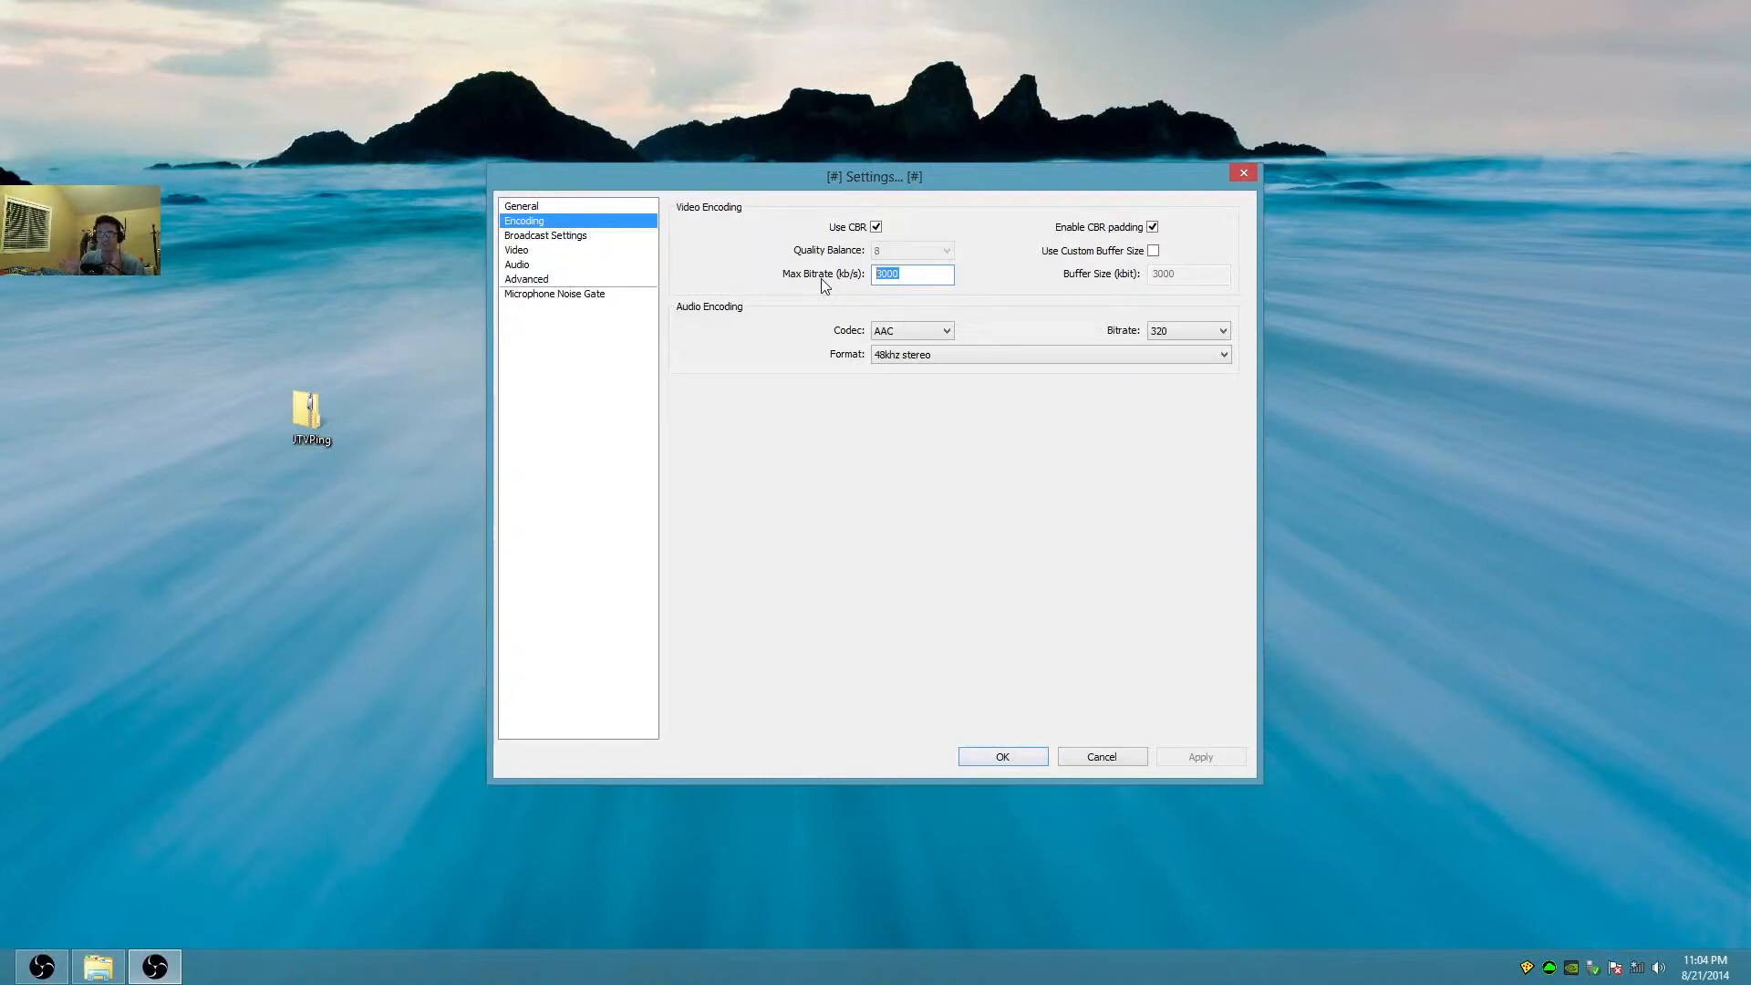
{"action": "left_click", "coordinate": [911, 283]}
{"action": "double_click", "coordinate": [916, 279]}
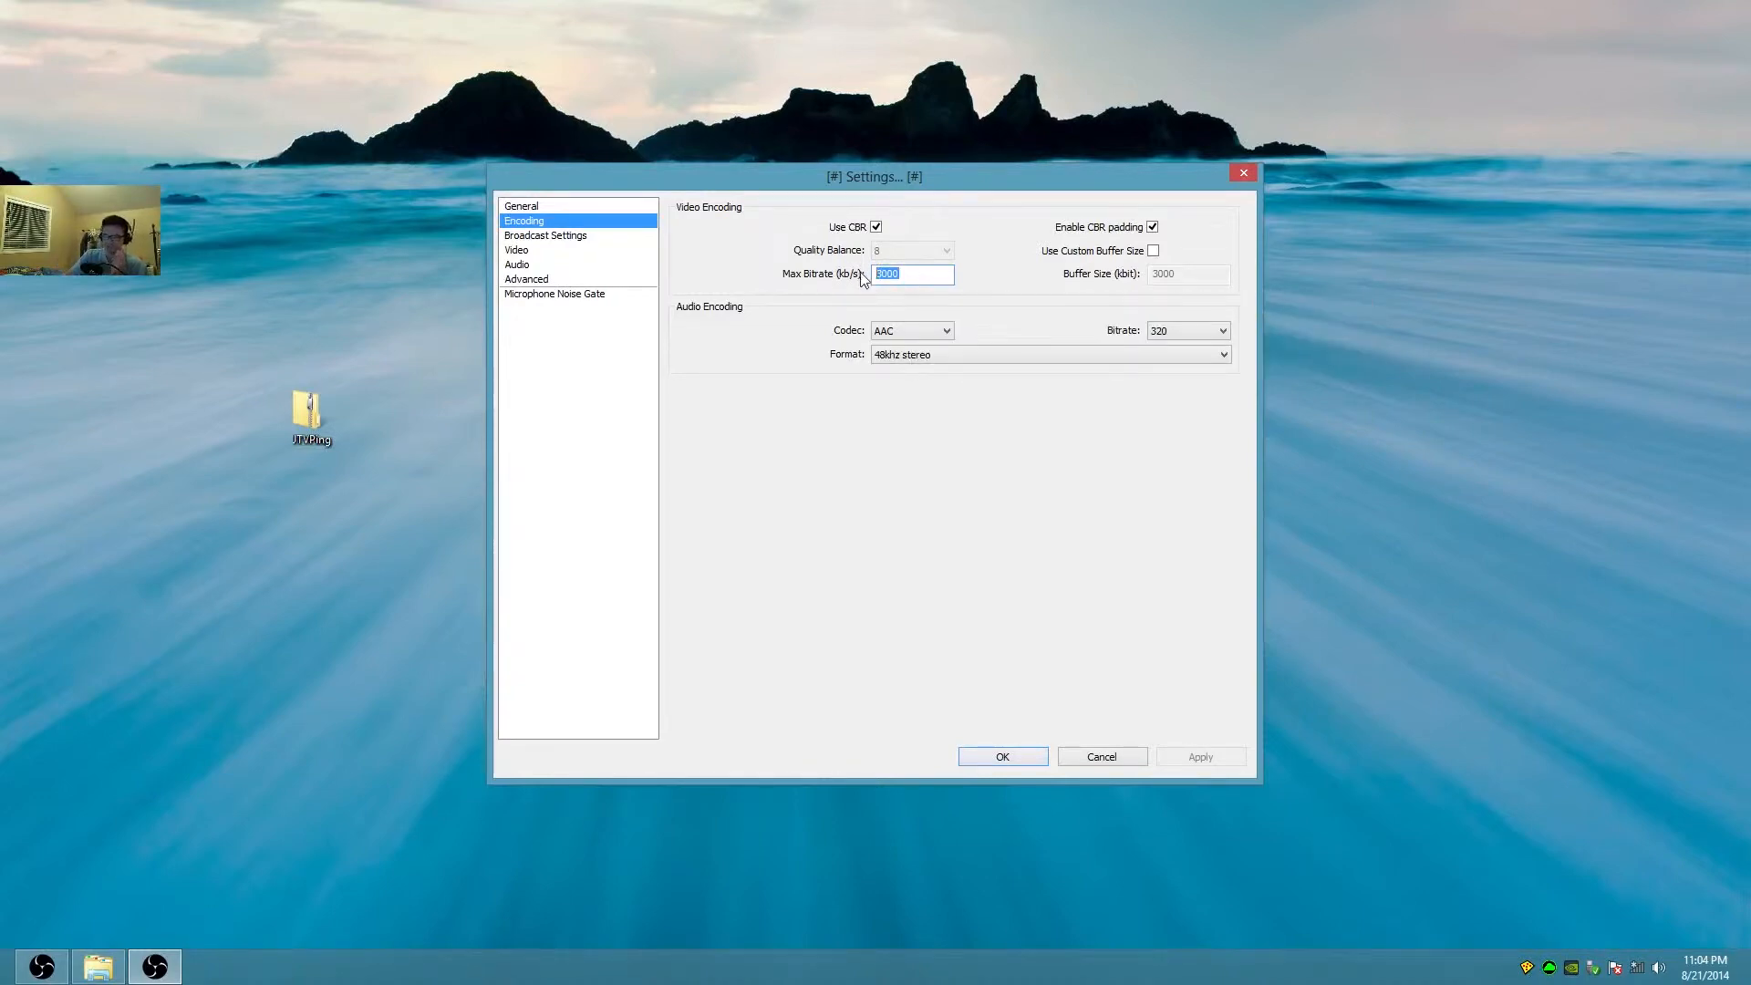
{"action": "left_click", "coordinate": [913, 282]}
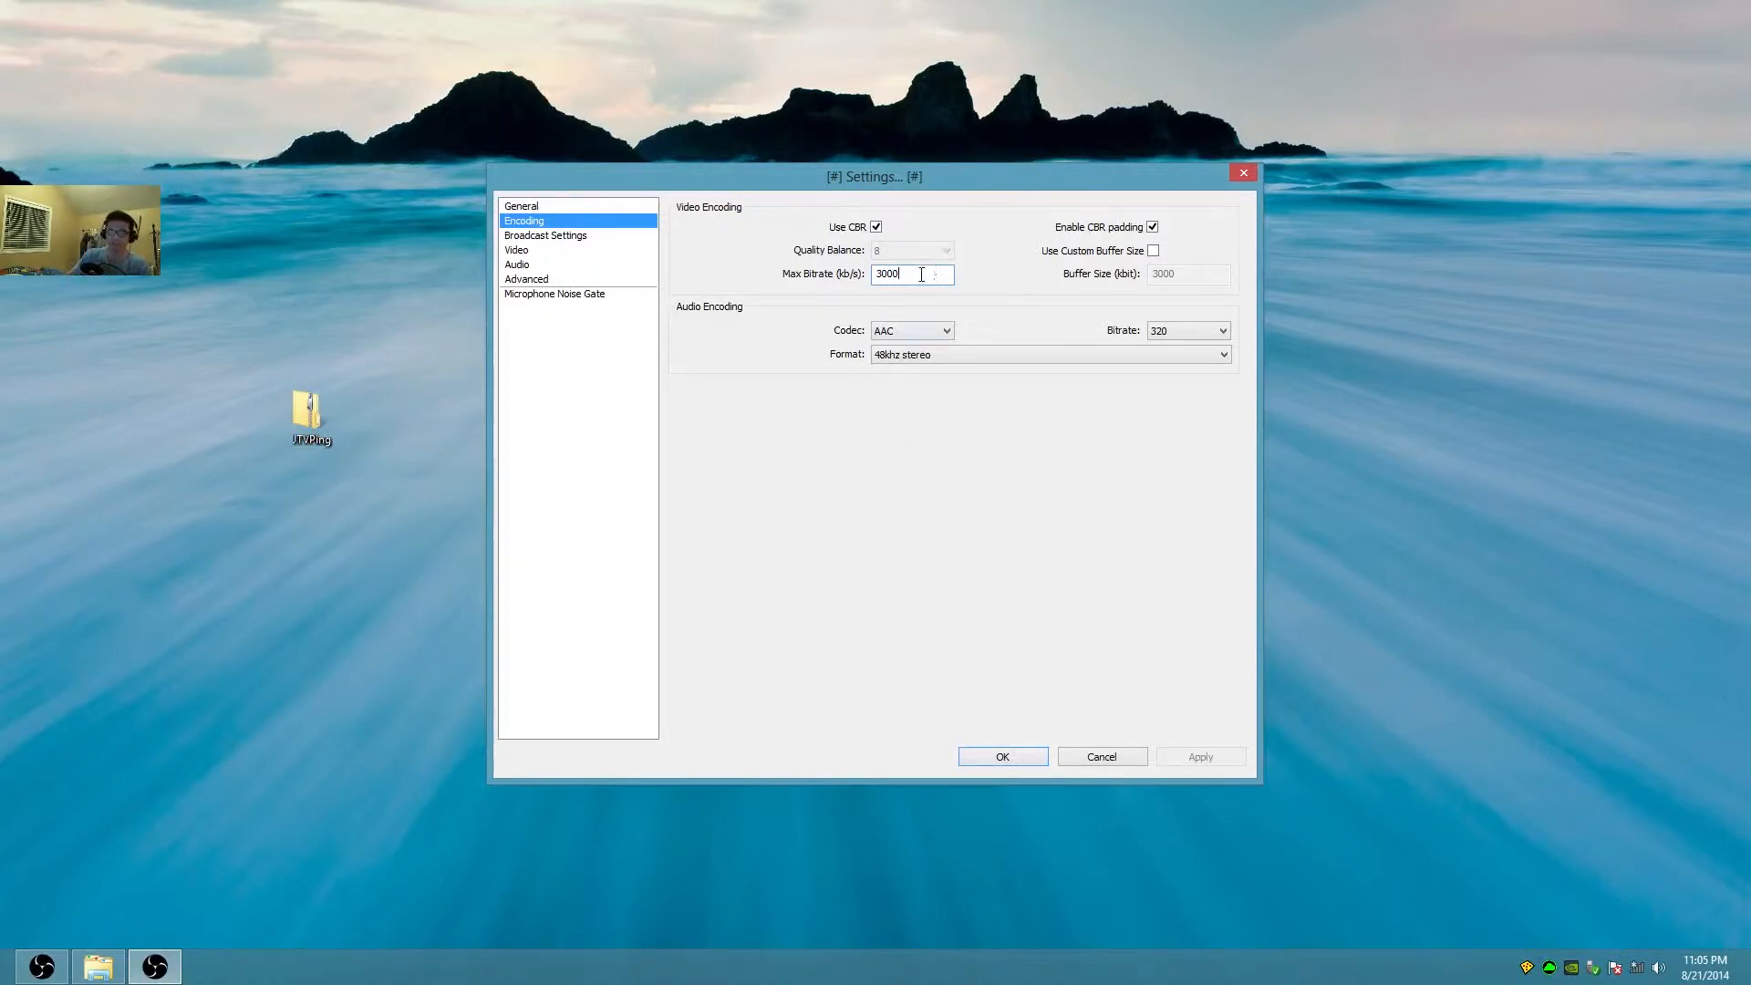
{"action": "left_click_drag", "start_coordinate": [913, 276], "coordinate": [875, 283]}
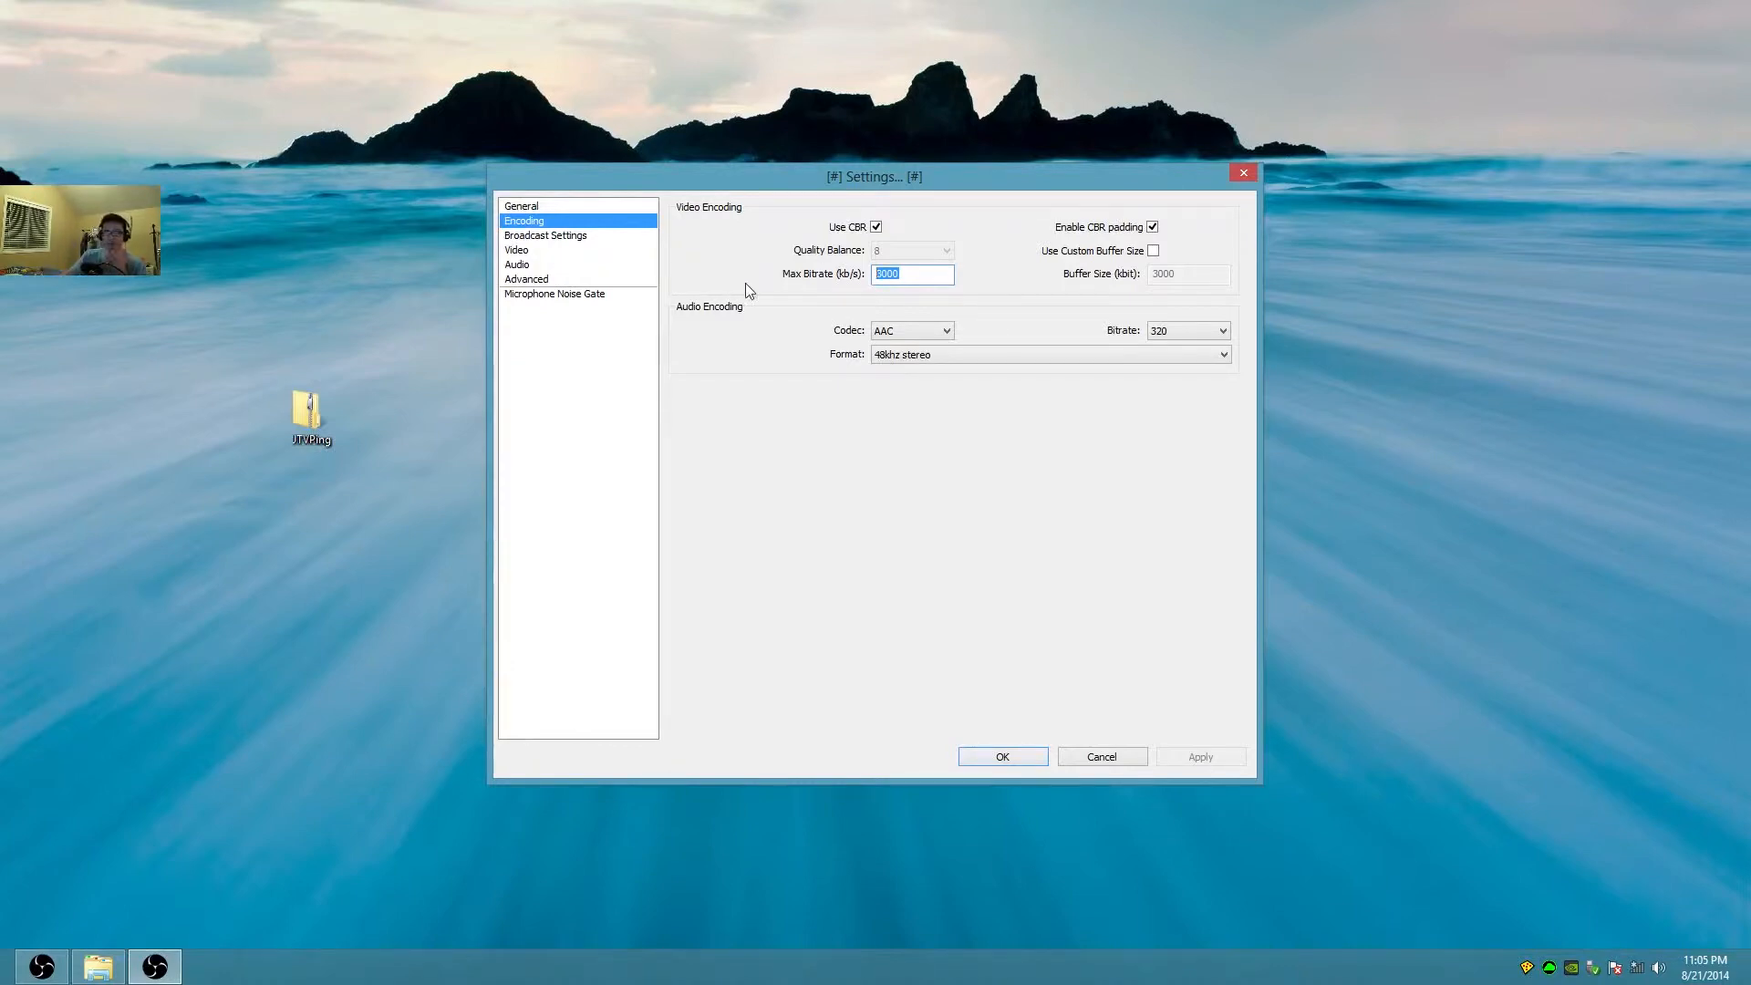
Review the broadcast, video, audio and advanced settings once more, and return through the encoding settings to the general ones.
{"action": "left_click", "coordinate": [572, 239]}
{"action": "left_click", "coordinate": [572, 250]}
{"action": "left_click", "coordinate": [573, 264]}
{"action": "left_click", "coordinate": [572, 250]}
{"action": "left_click", "coordinate": [576, 264]}
{"action": "left_click", "coordinate": [581, 279]}
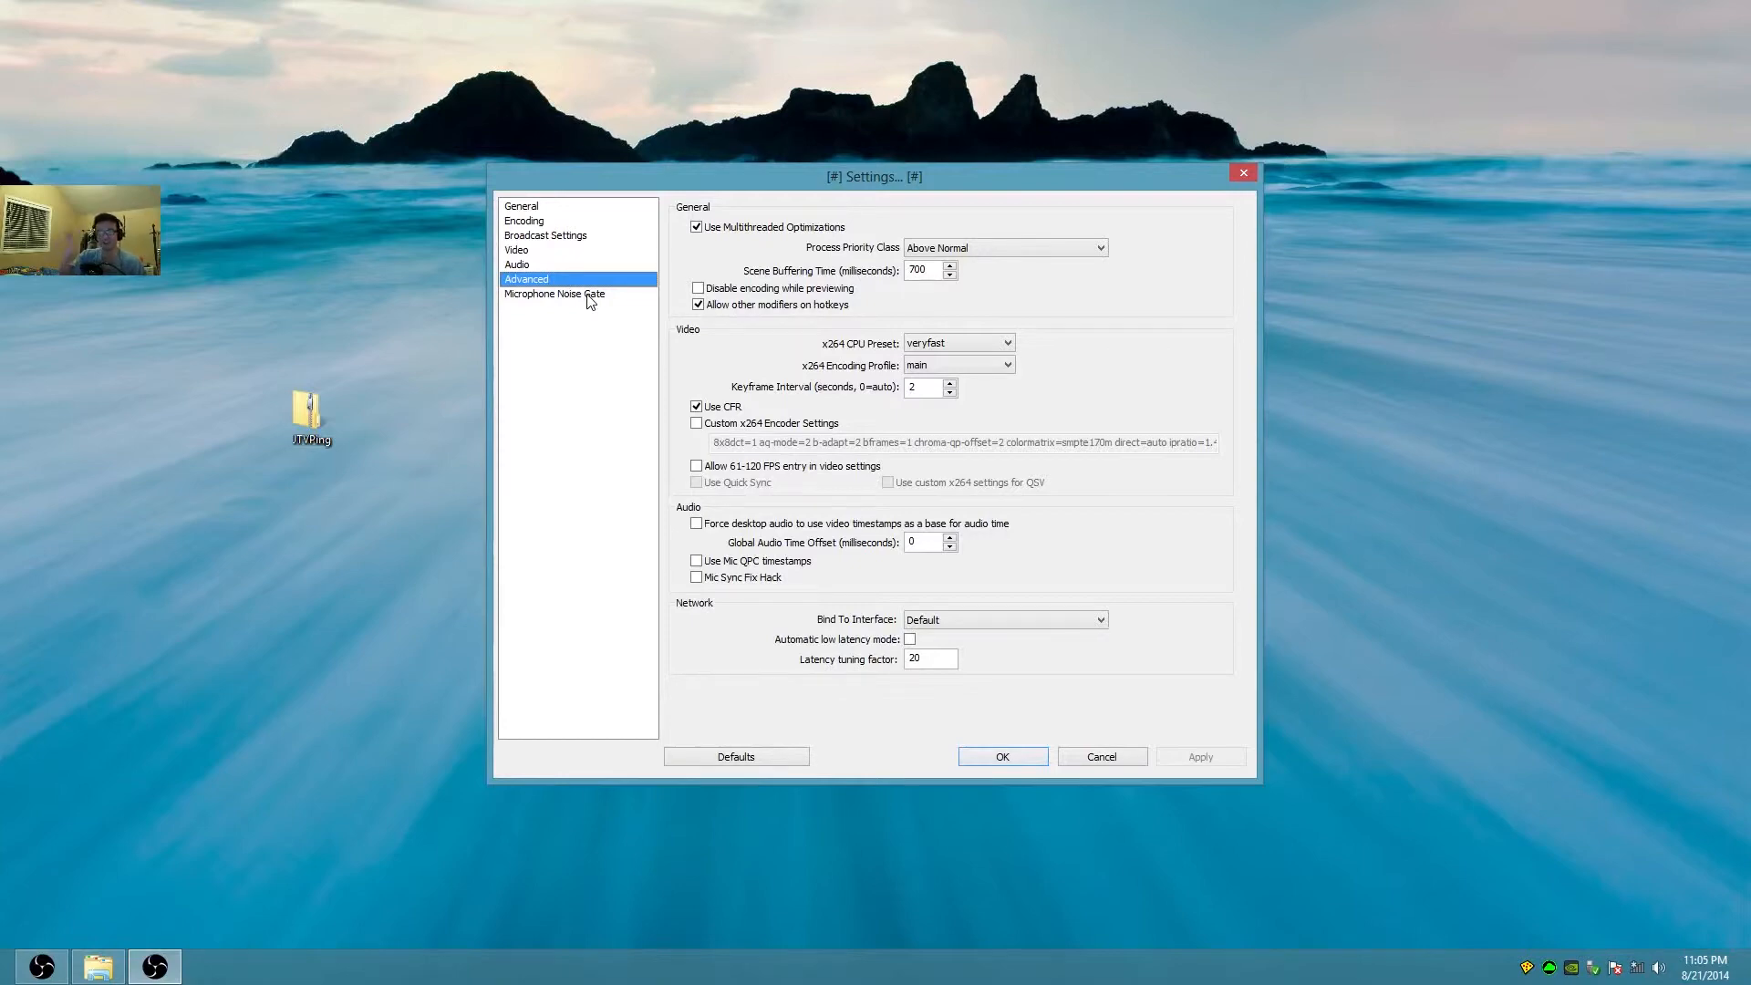
{"action": "left_click", "coordinate": [583, 235]}
{"action": "left_click", "coordinate": [586, 222]}
{"action": "left_click", "coordinate": [589, 209]}
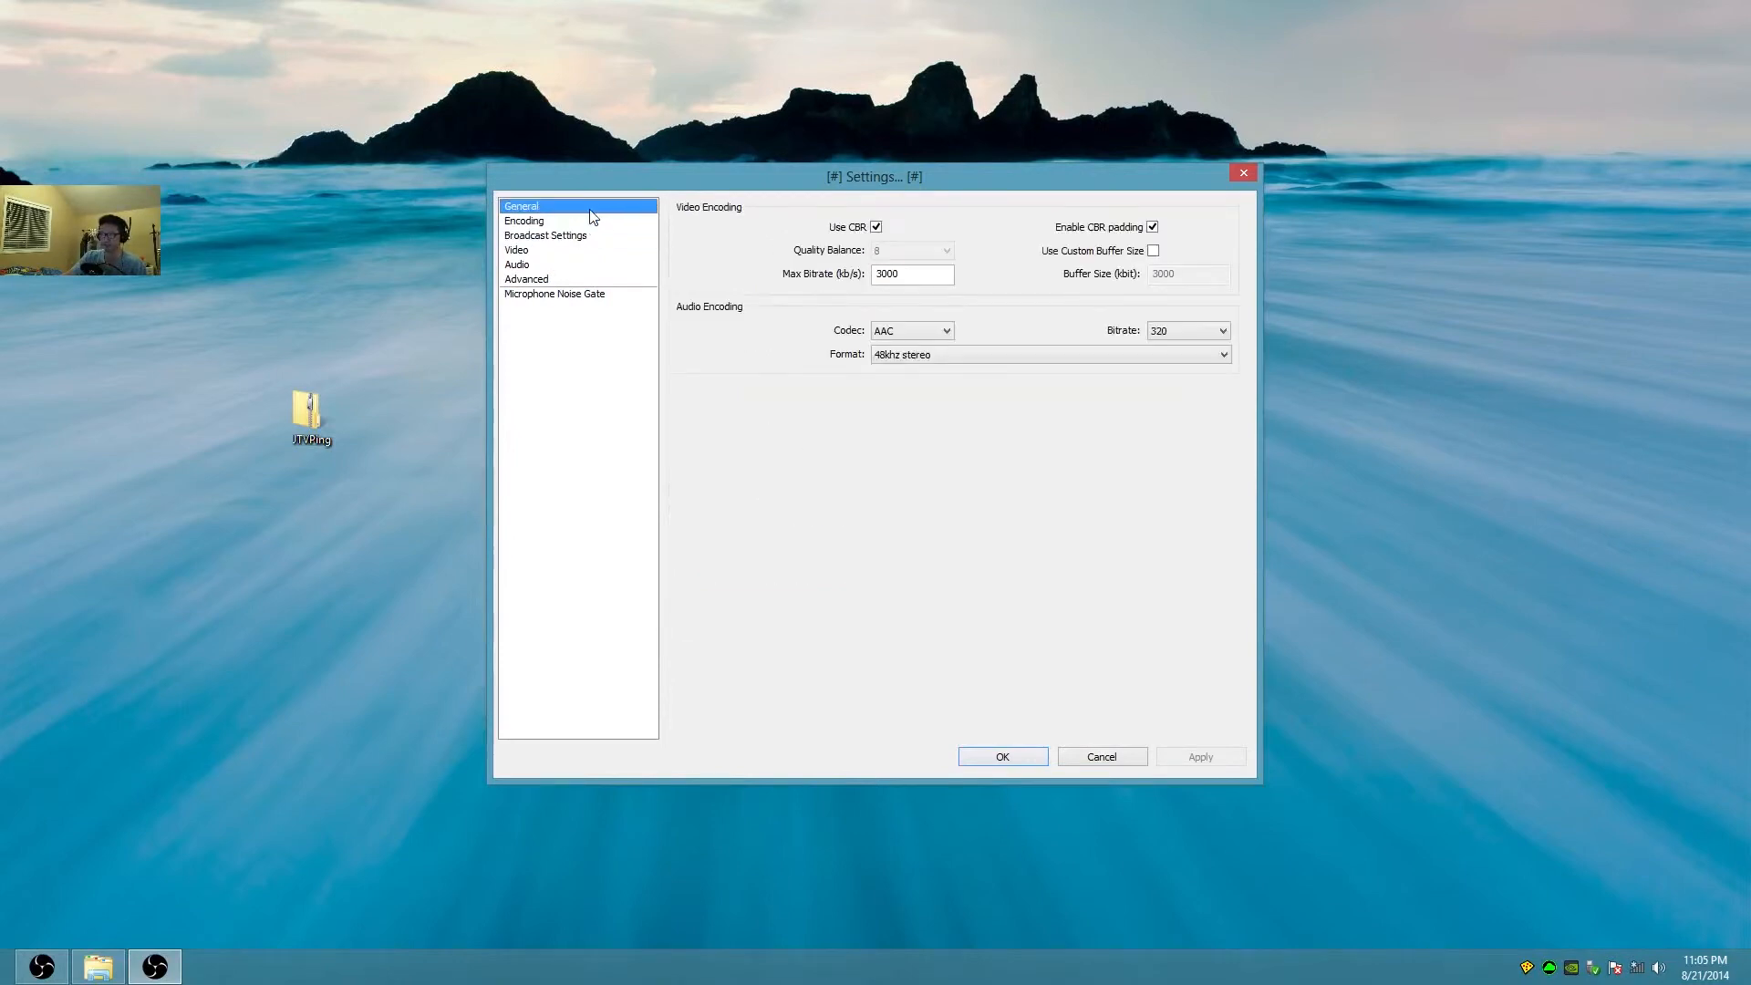
Stop the stream preview and reopen the encoding settings.
{"action": "left_click", "coordinate": [1003, 757]}
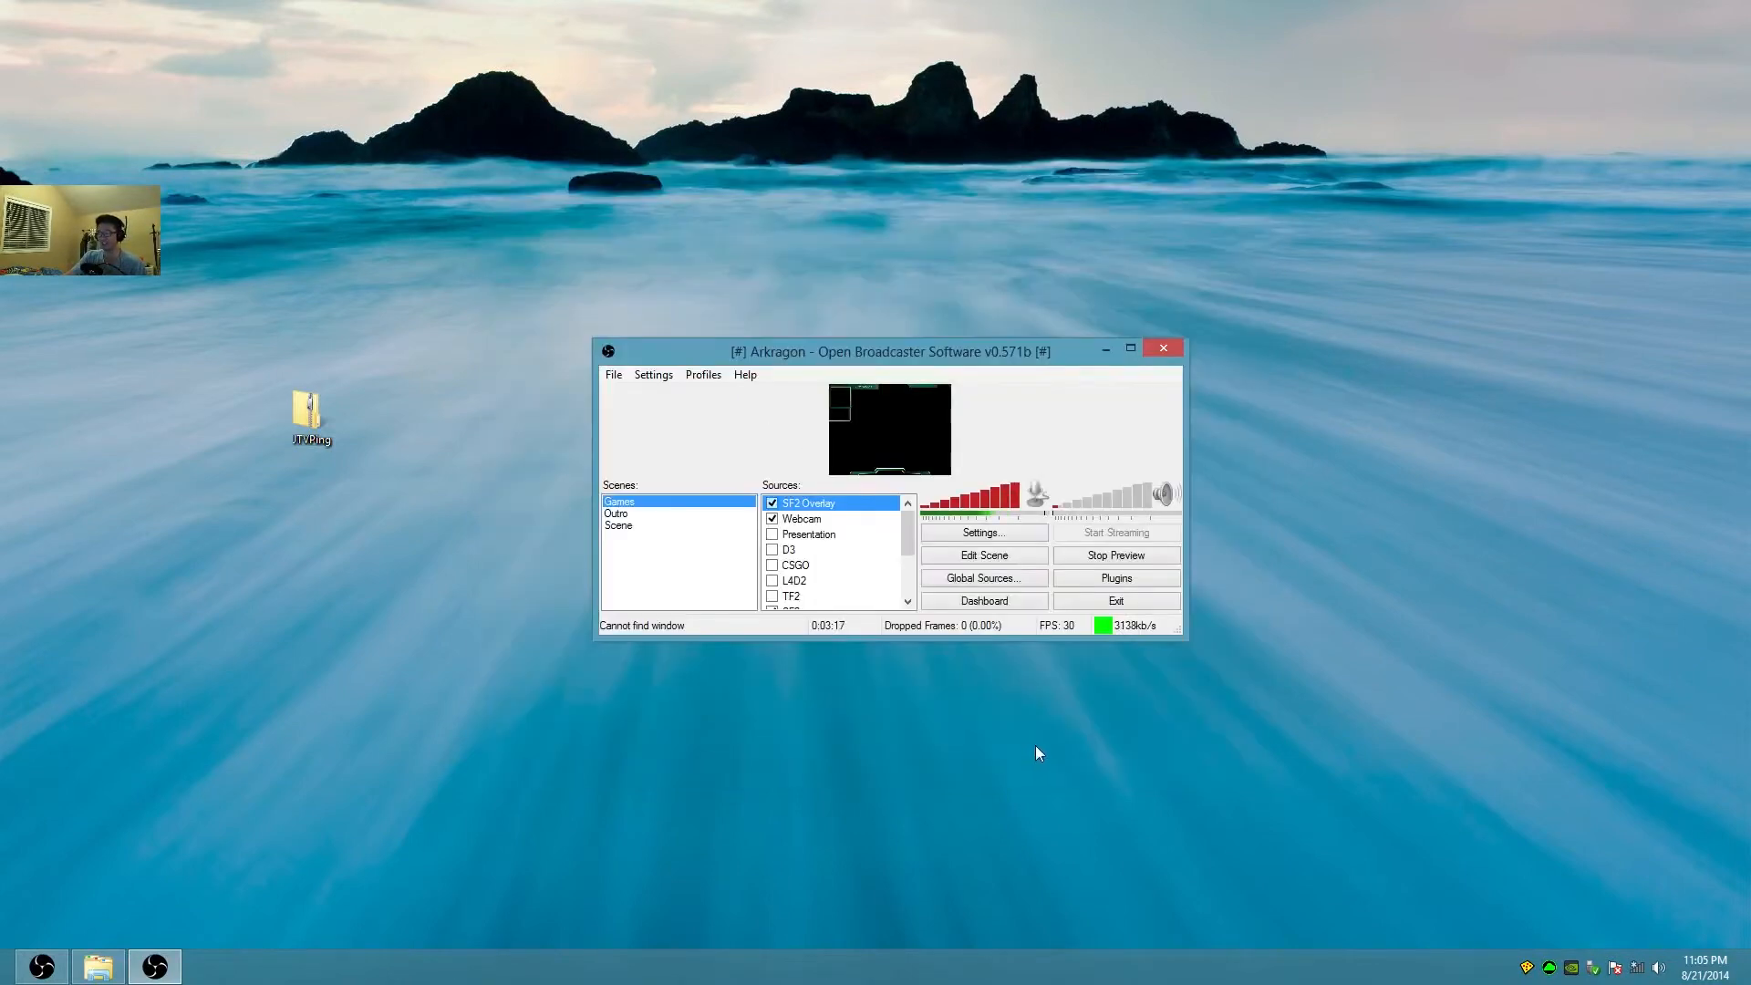
{"action": "left_click", "coordinate": [1127, 551]}
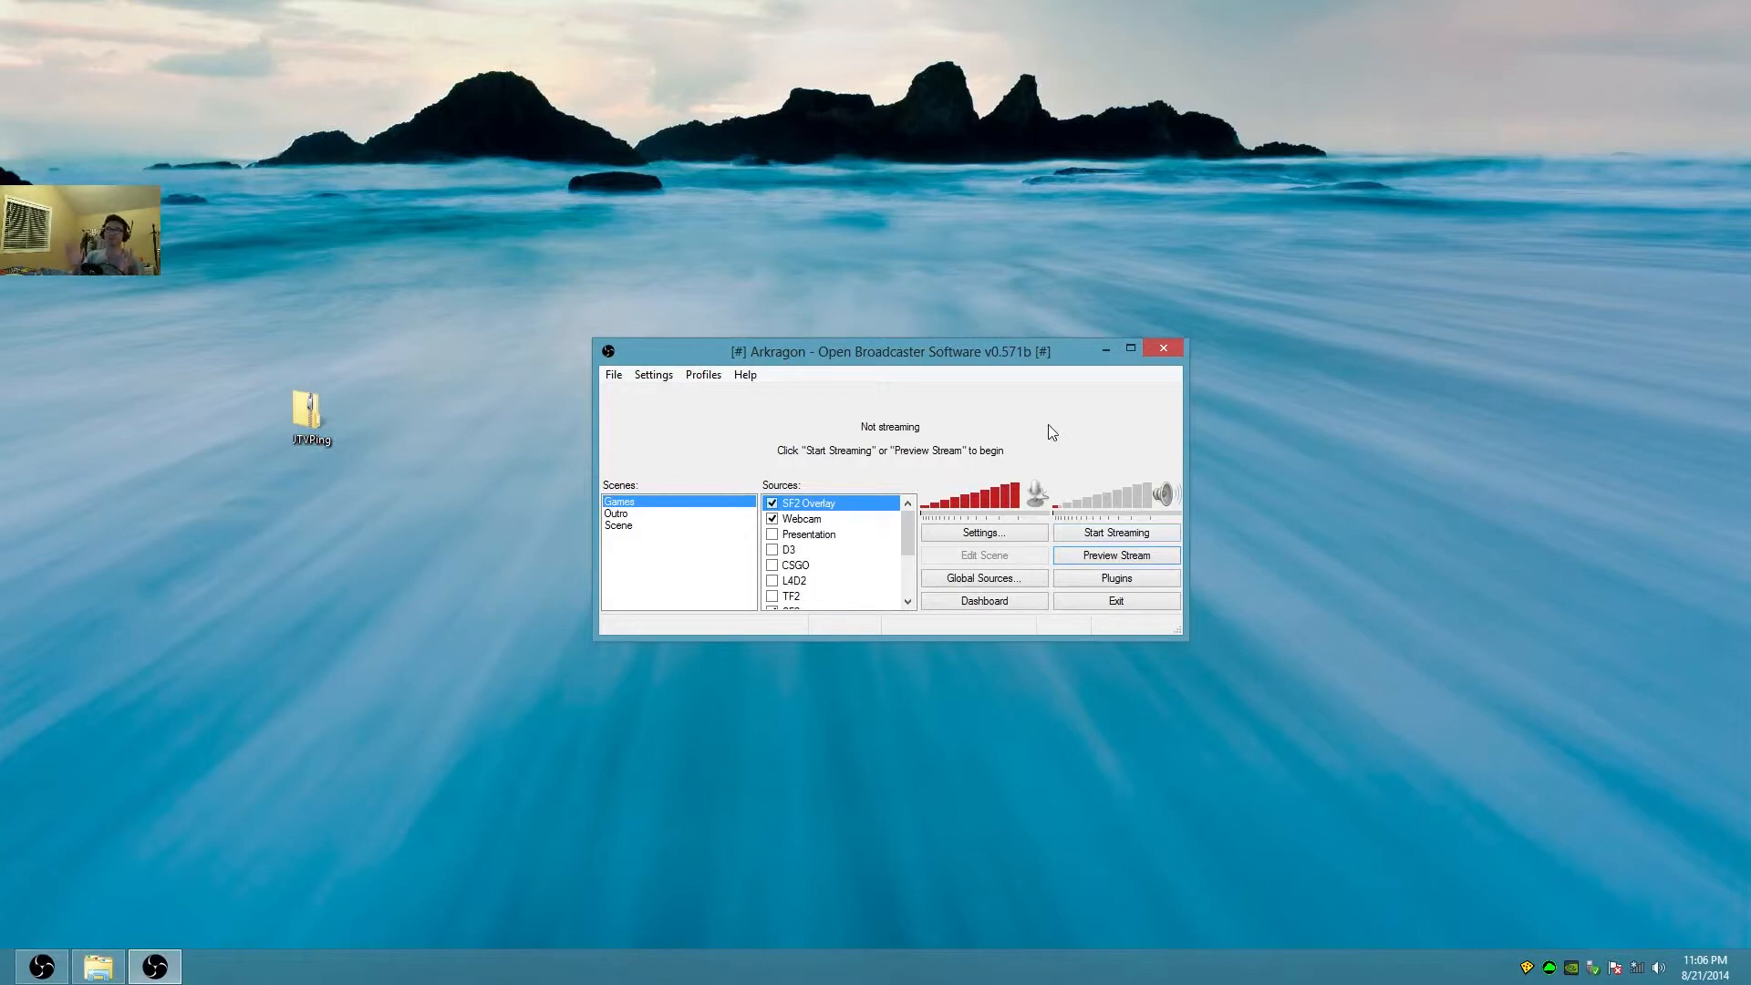
{"action": "left_click", "coordinate": [1019, 532]}
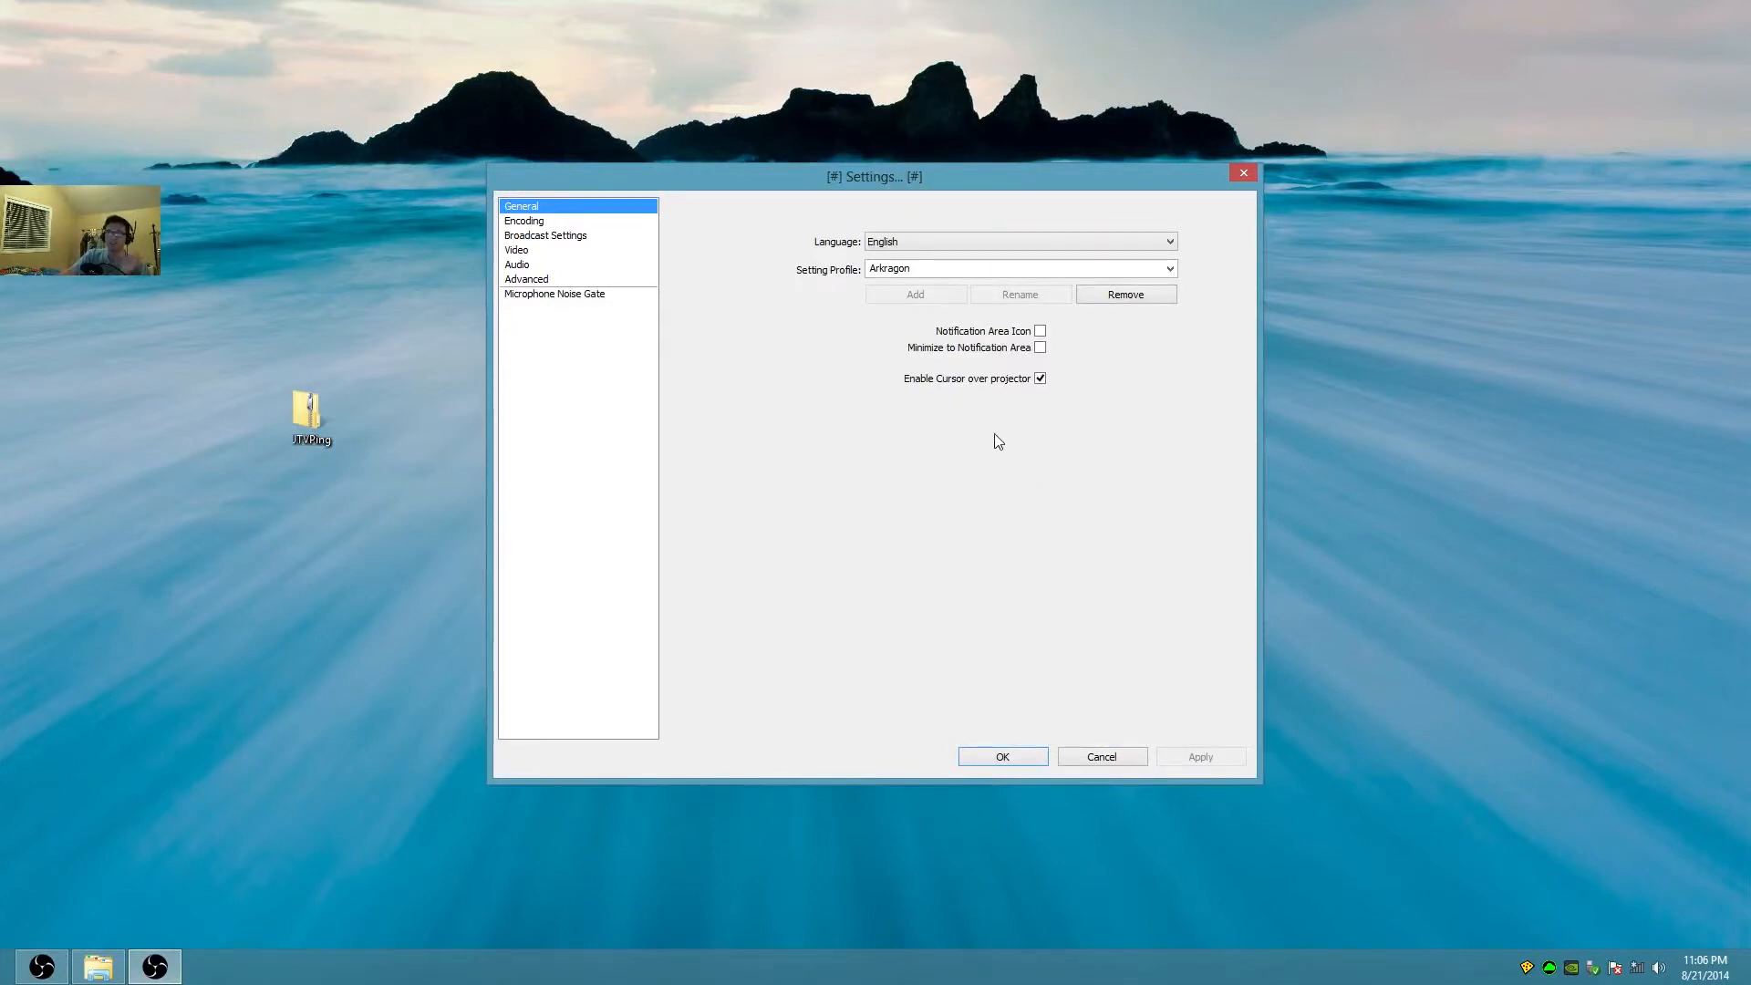
{"action": "left_click", "coordinate": [579, 223]}
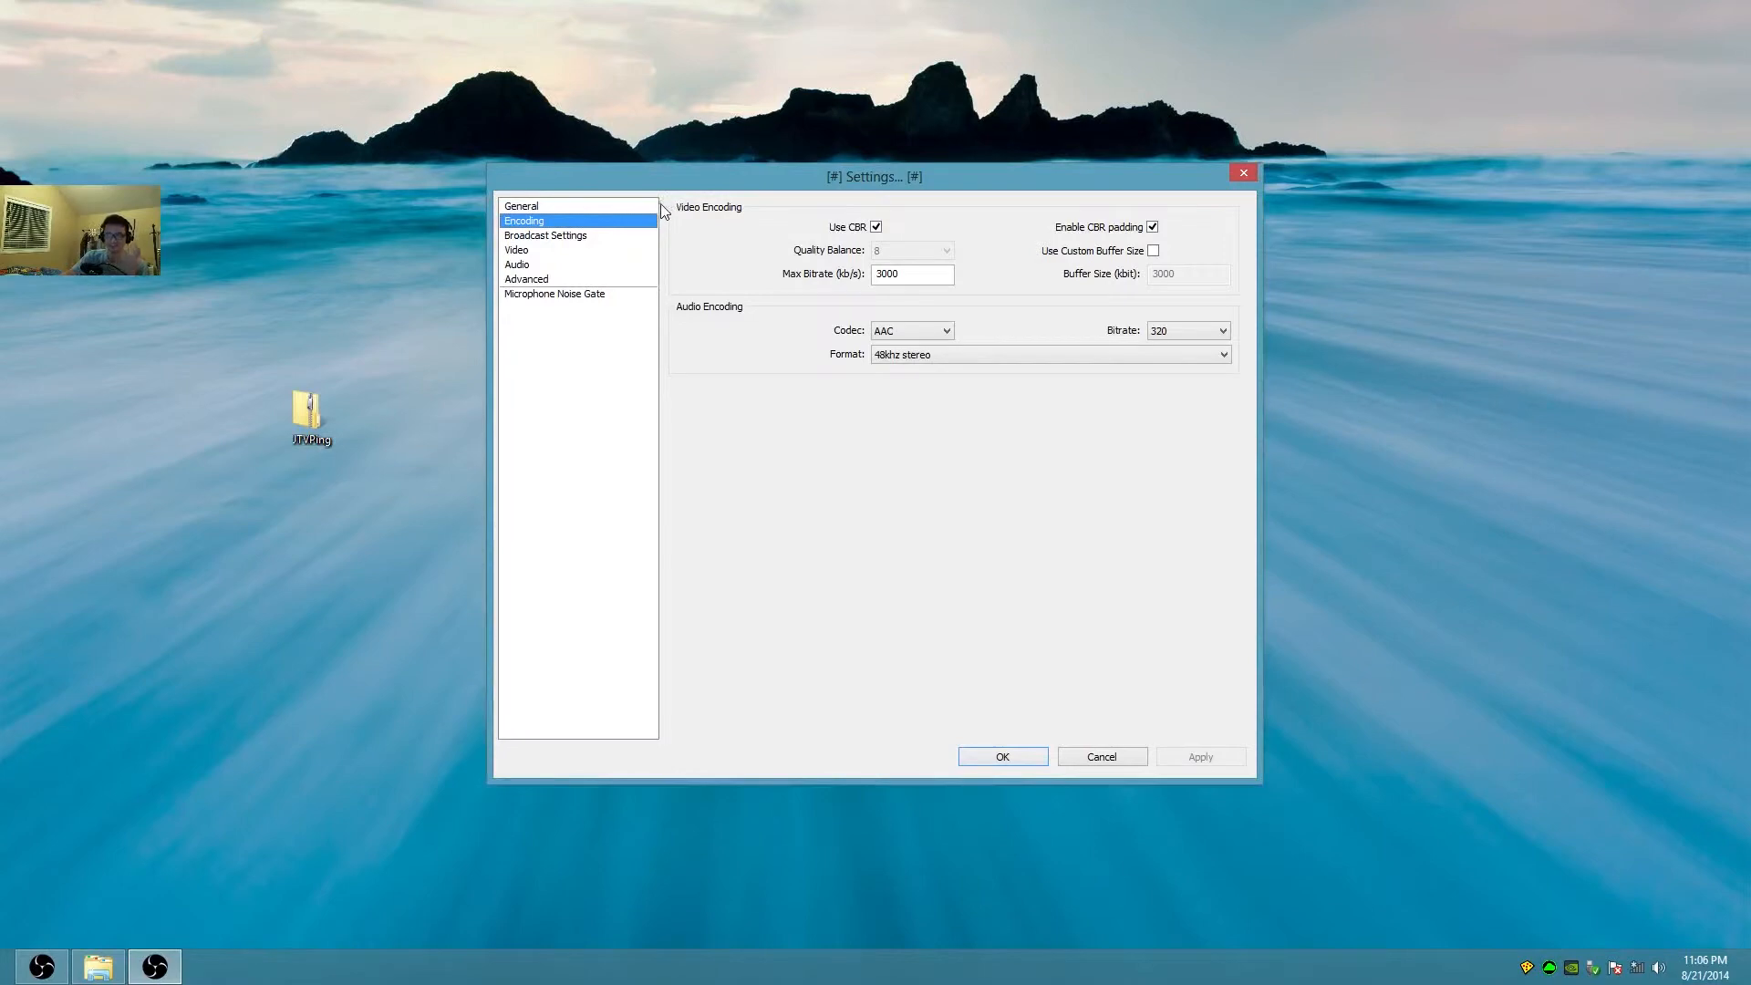
{"action": "left_click", "coordinate": [604, 235]}
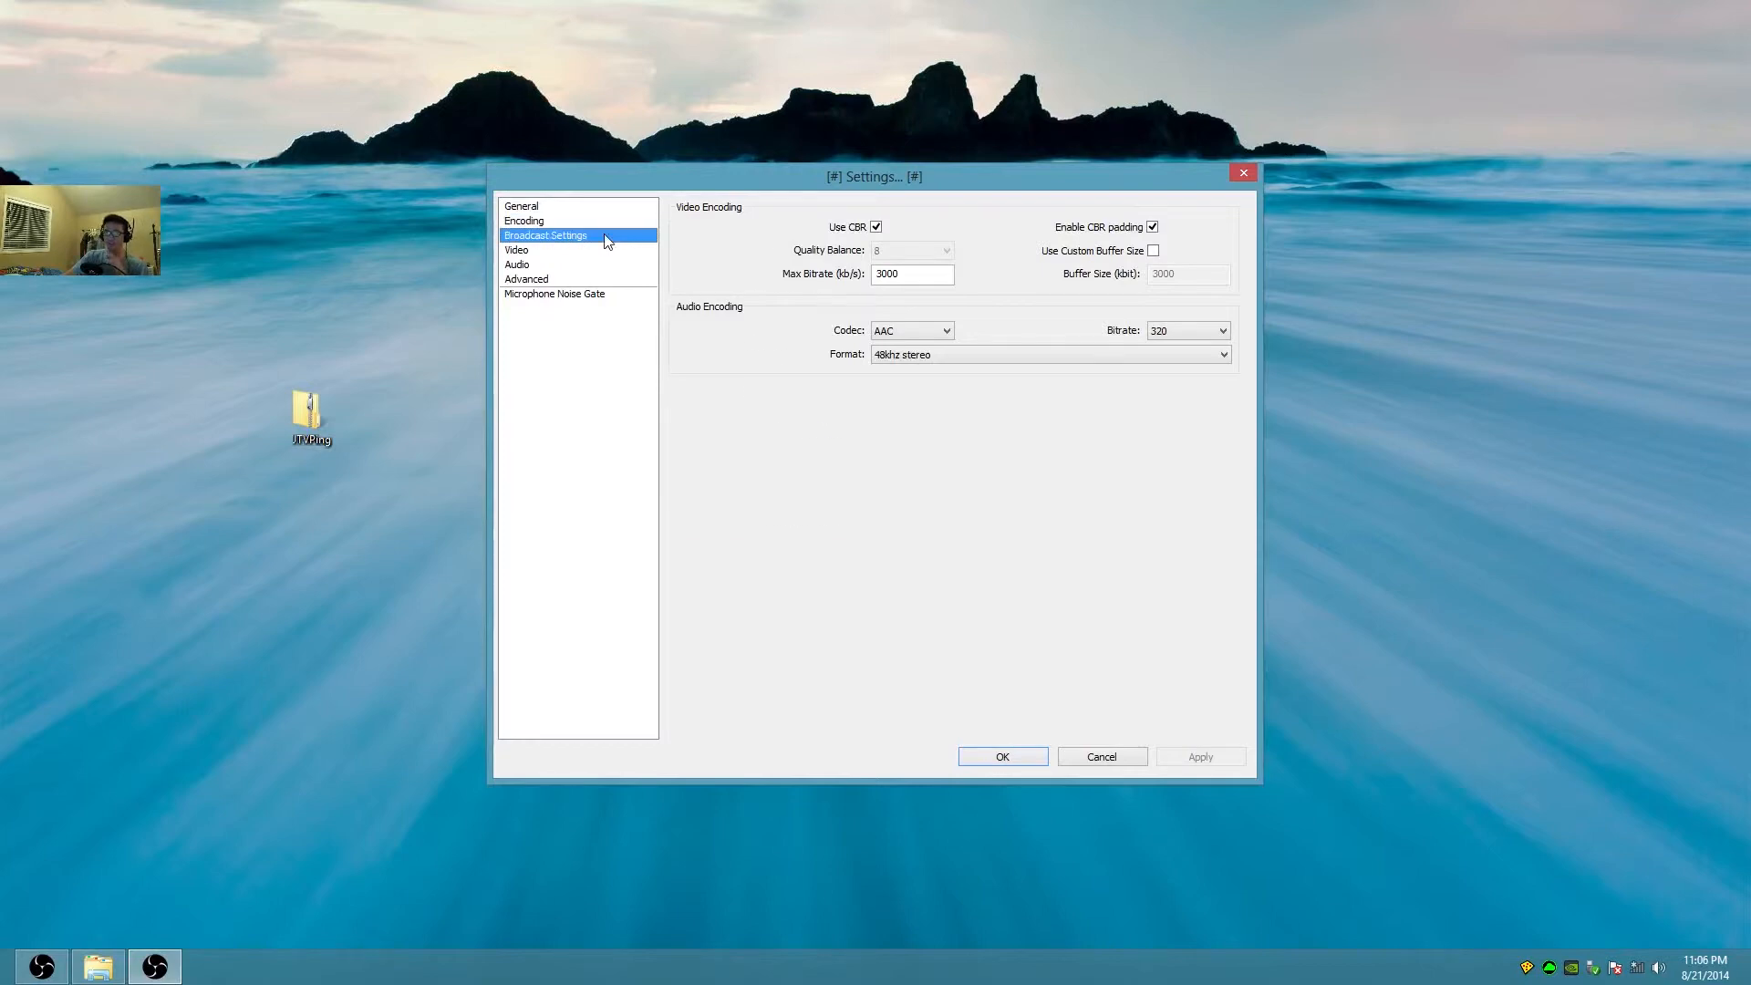
{"action": "left_click", "coordinate": [603, 222]}
Try max bitrates of 500 and 350 kb/s for the video encoding.
{"action": "double_click", "coordinate": [888, 270]}
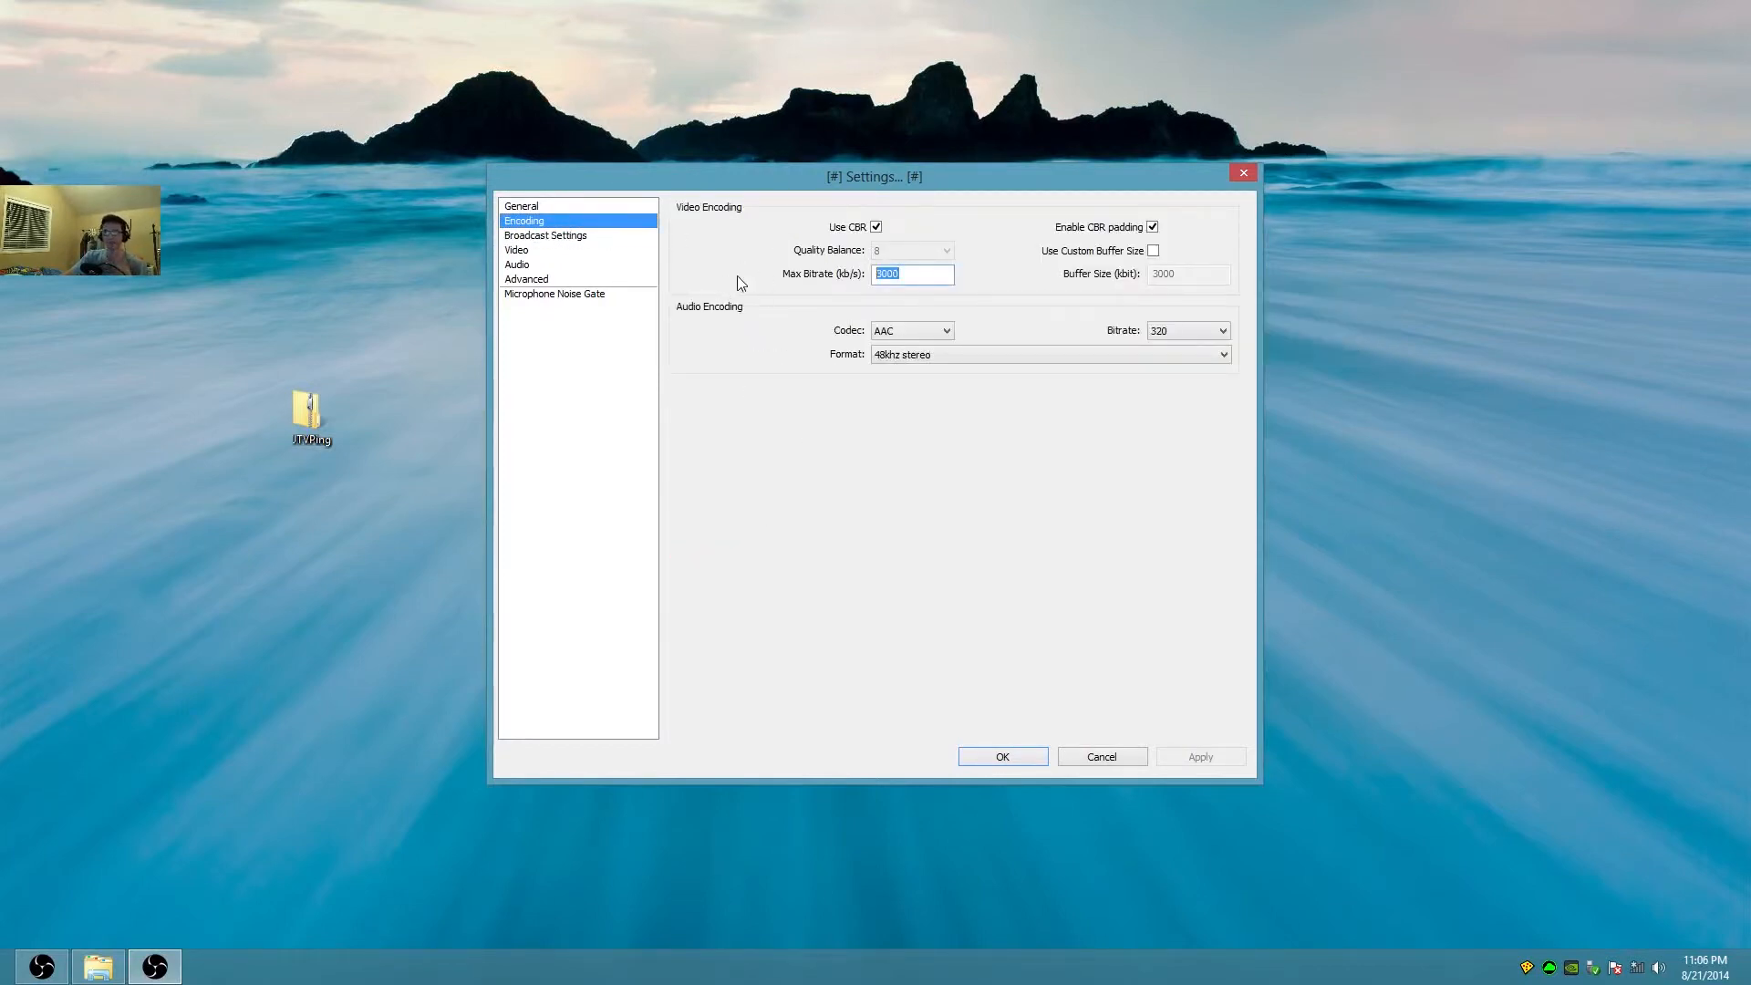
{"action": "type", "text": "40"}
{"action": "key", "text": "BackSpace"}
{"action": "key", "text": "BackSpace"}
{"action": "type", "text": "500"}
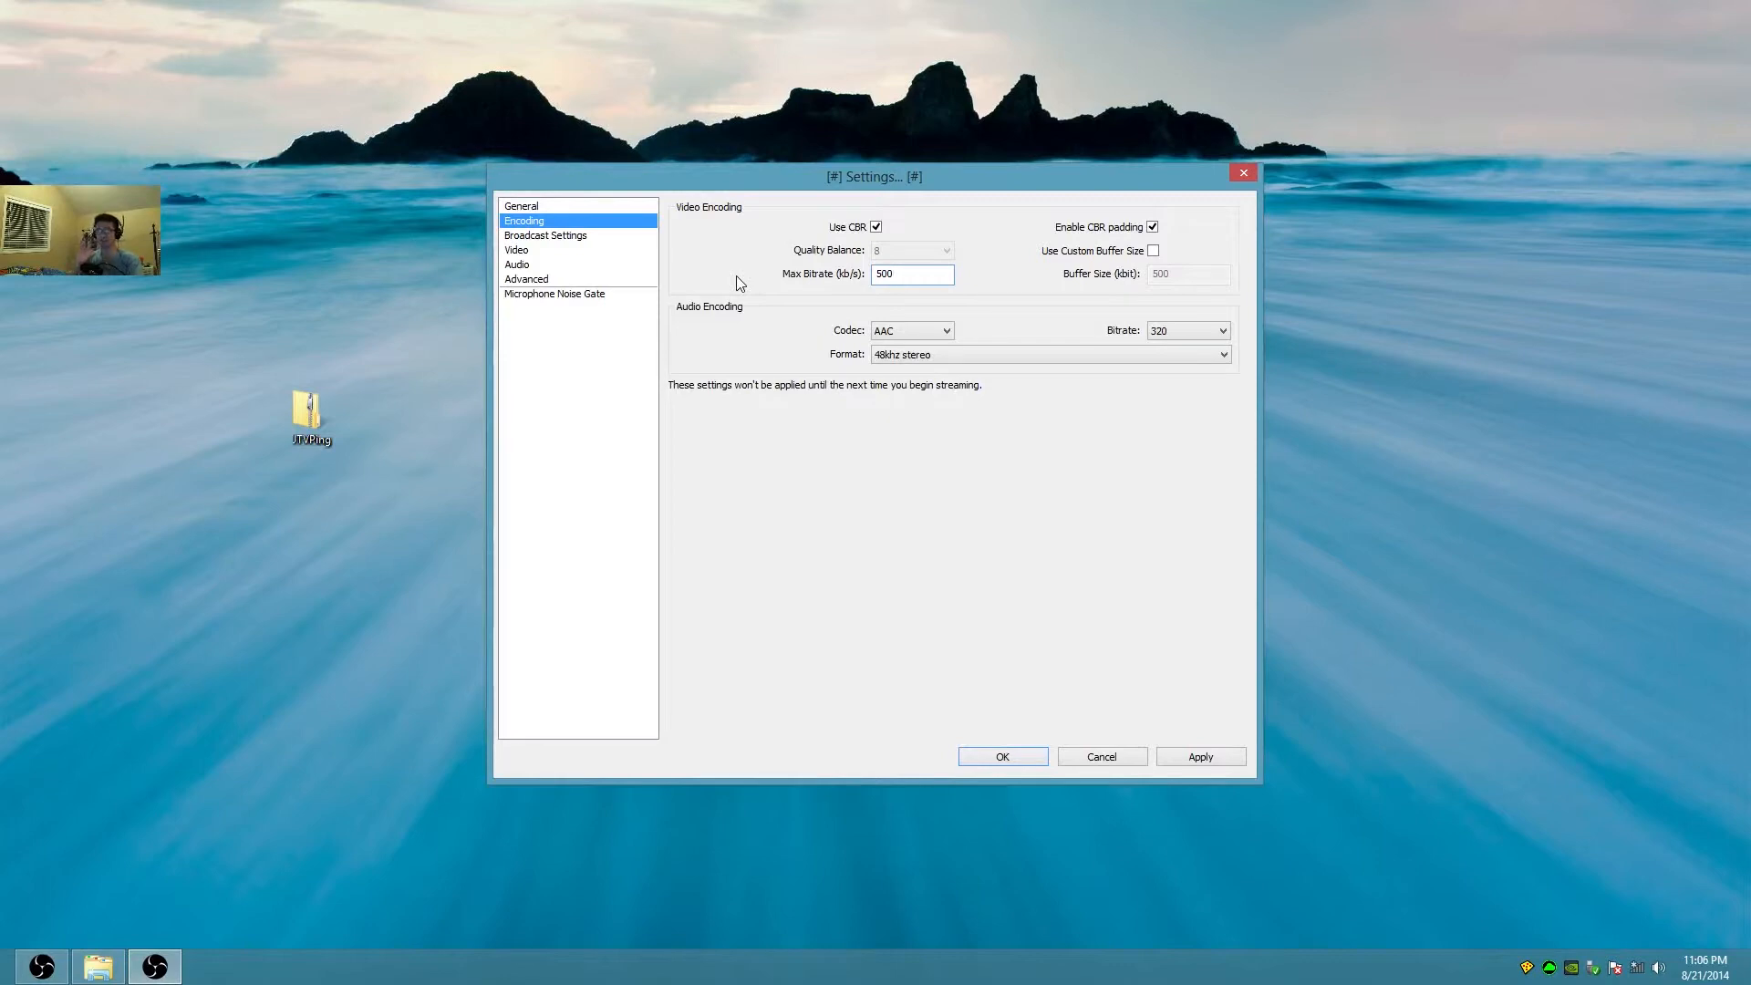
{"action": "key", "text": "BackSpace"}
{"action": "key", "text": "BackSpace"}
{"action": "key", "text": "BackSpace"}
{"action": "type", "text": "70"}
{"action": "left_click_drag", "start_coordinate": [932, 275], "coordinate": [793, 274]}
{"action": "type", "text": "350"}
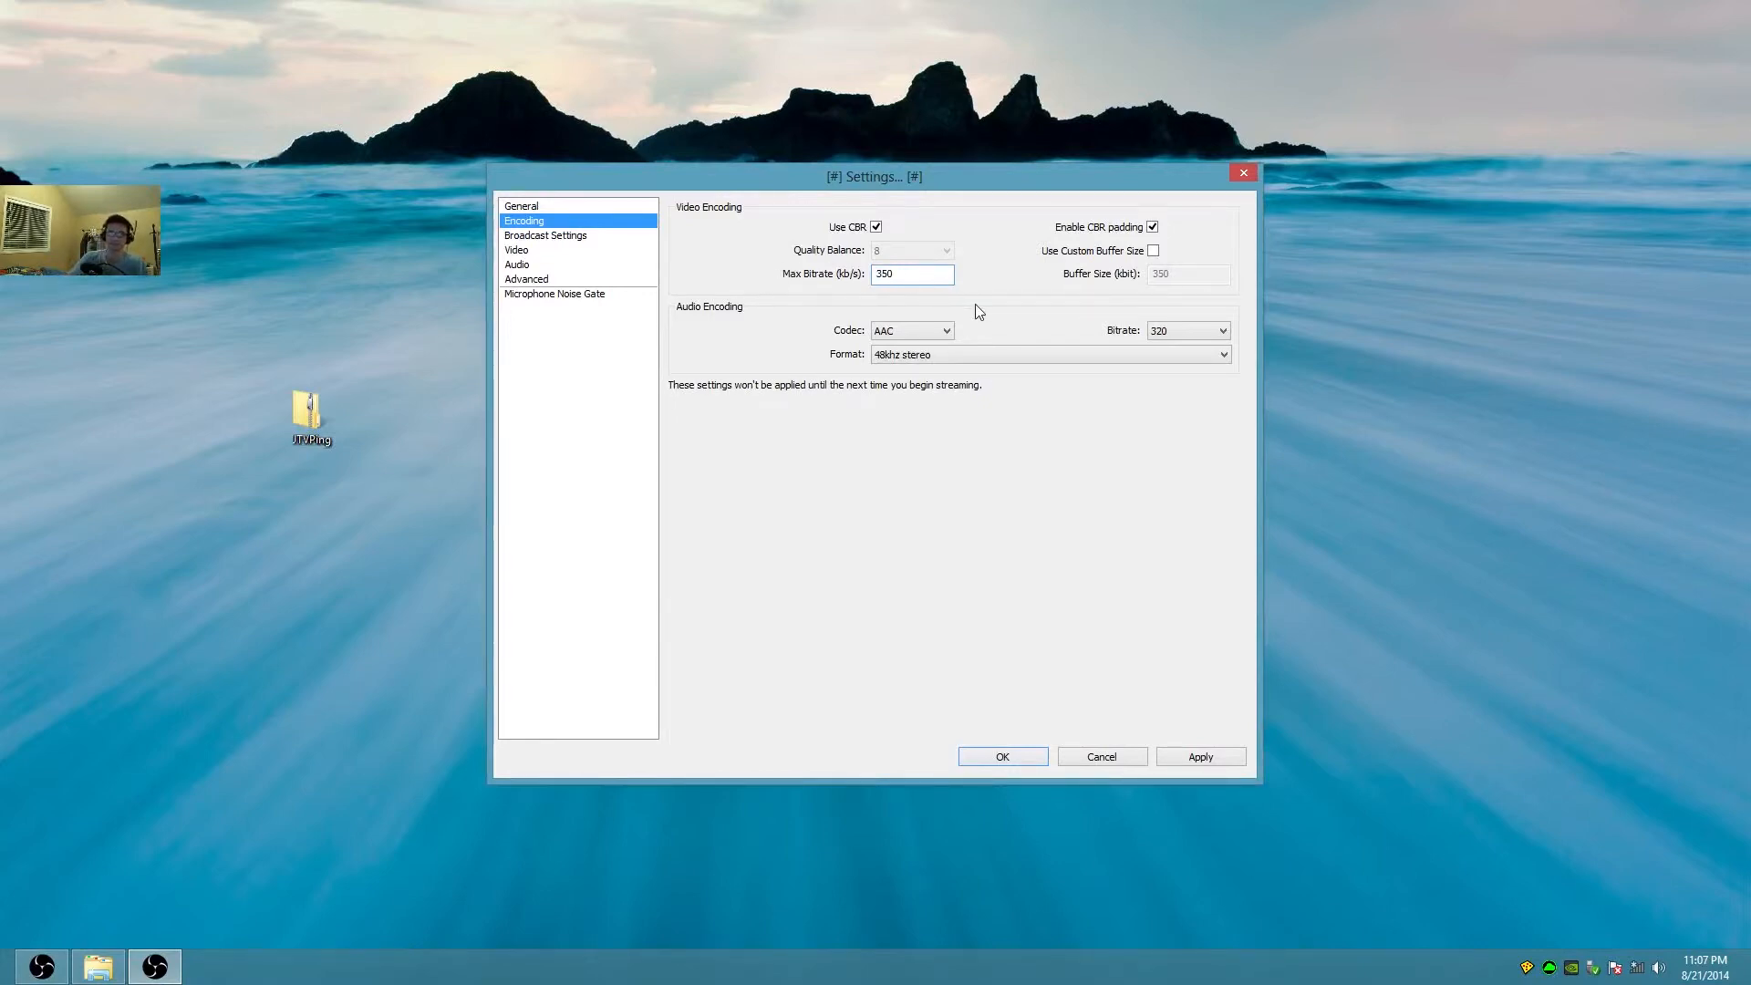
Set the max bitrate for video encoding to 650 kb/s.
{"action": "left_click_drag", "start_coordinate": [948, 275], "coordinate": [720, 282]}
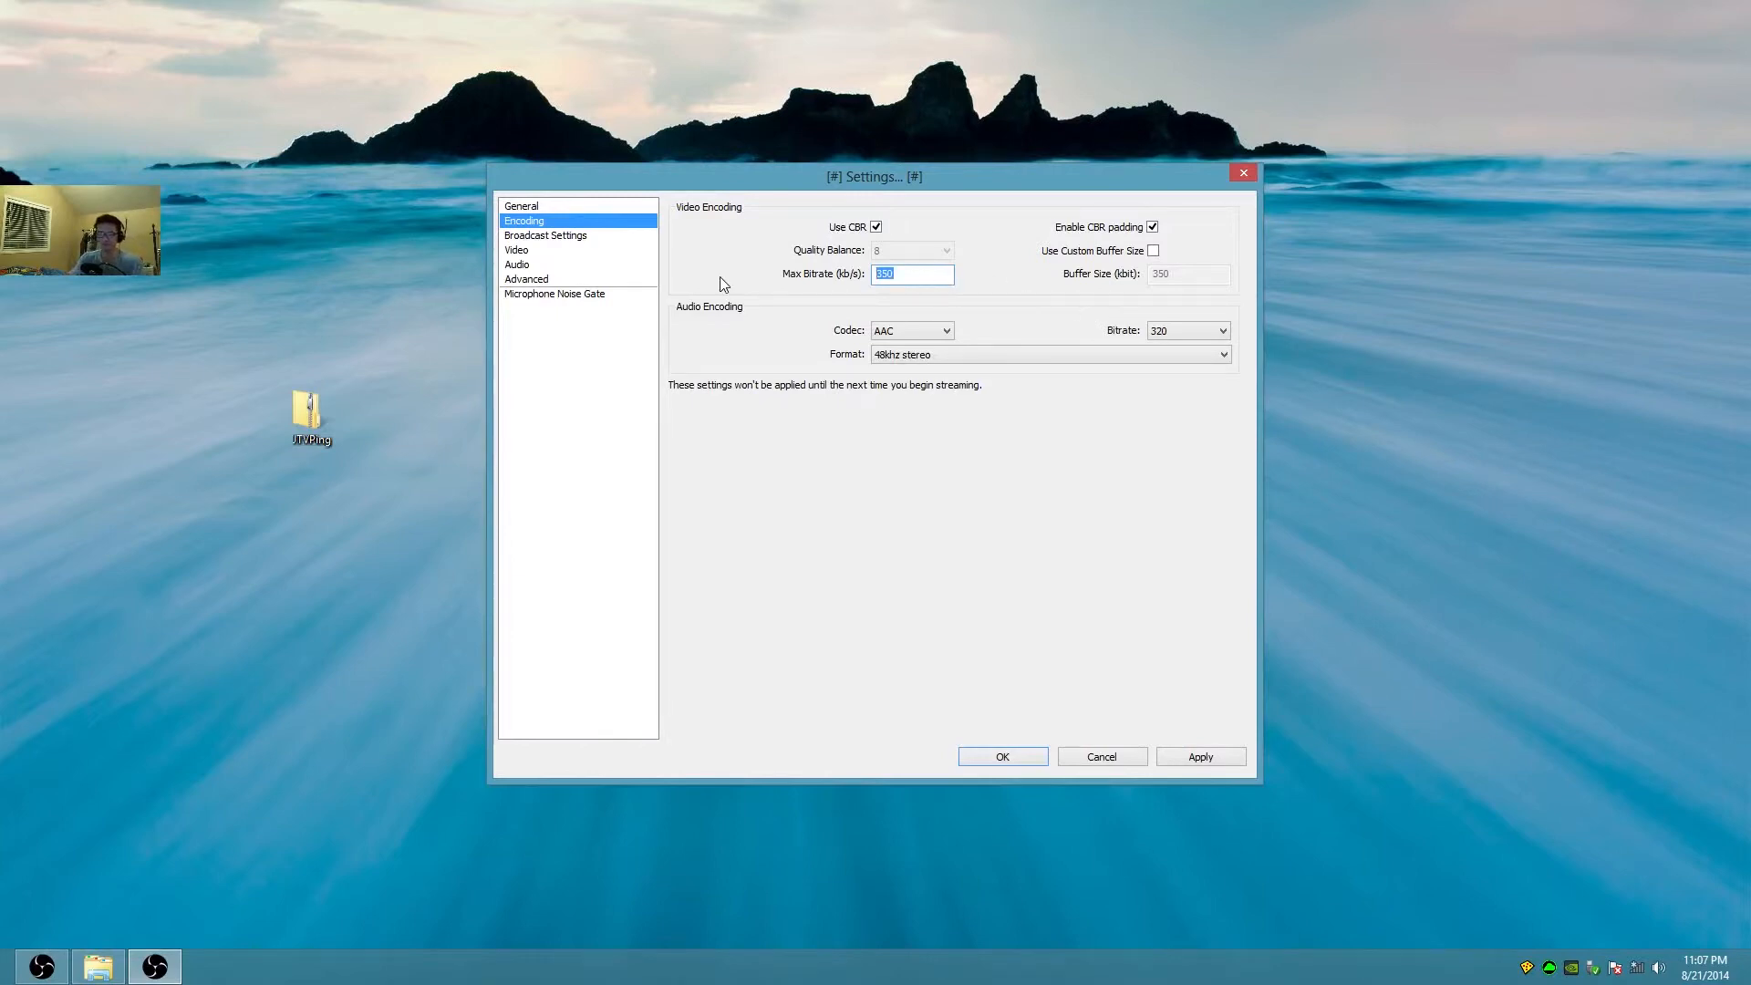
{"action": "type", "text": "7"}
{"action": "mouse_move", "coordinate": [913, 278]}
{"action": "left_click_drag", "start_coordinate": [913, 278], "coordinate": [871, 275]}
{"action": "type", "text": "600"}
{"action": "key", "text": "BackSpace"}
{"action": "key", "text": "BackSpace"}
{"action": "key", "text": "BackSpace"}
{"action": "type", "text": "700"}
{"action": "key", "text": "BackSpace"}
{"action": "type", "text": "6000"}
{"action": "type", "text": "50"}
{"action": "mouse_move", "coordinate": [887, 278]}
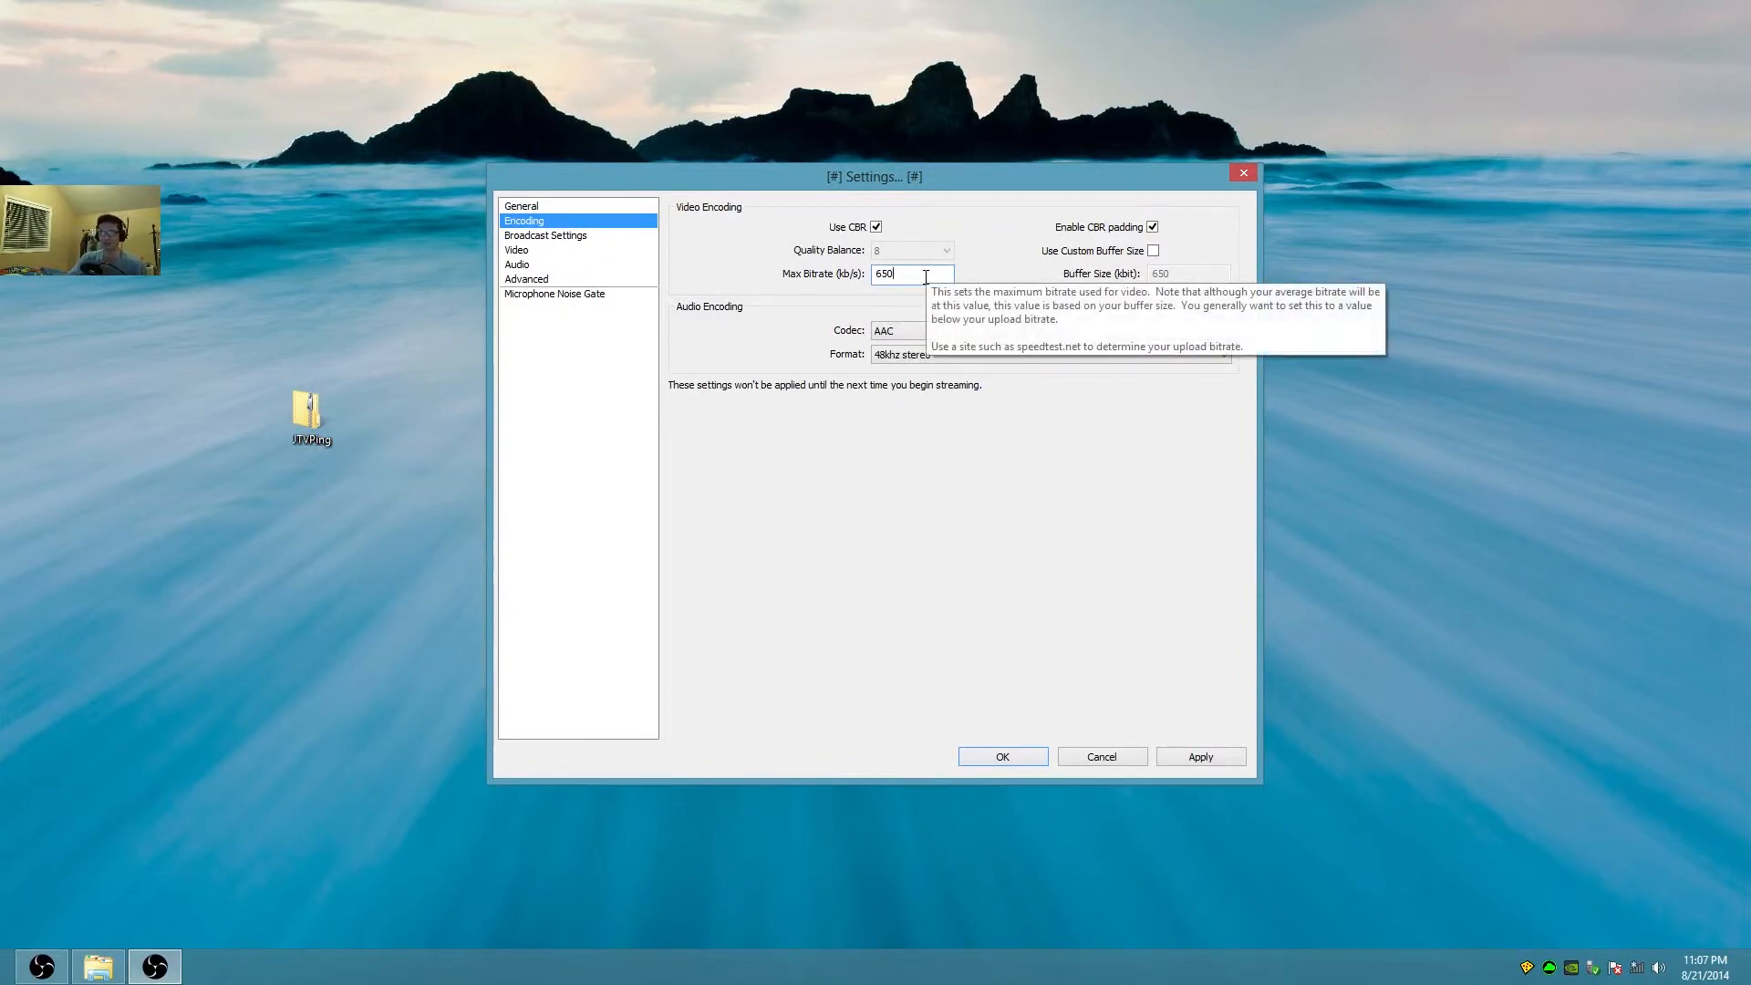
Set the audio encoding to the AAC codec with bitrate 48 and 44.1khz stereo format, and save the changes.
{"action": "left_click", "coordinate": [1176, 331]}
{"action": "left_click", "coordinate": [1173, 360]}
{"action": "left_click", "coordinate": [912, 331]}
{"action": "left_click", "coordinate": [903, 343]}
{"action": "left_click", "coordinate": [1024, 355]}
{"action": "left_click", "coordinate": [1030, 355]}
{"action": "left_click", "coordinate": [994, 357]}
{"action": "left_click", "coordinate": [912, 331]}
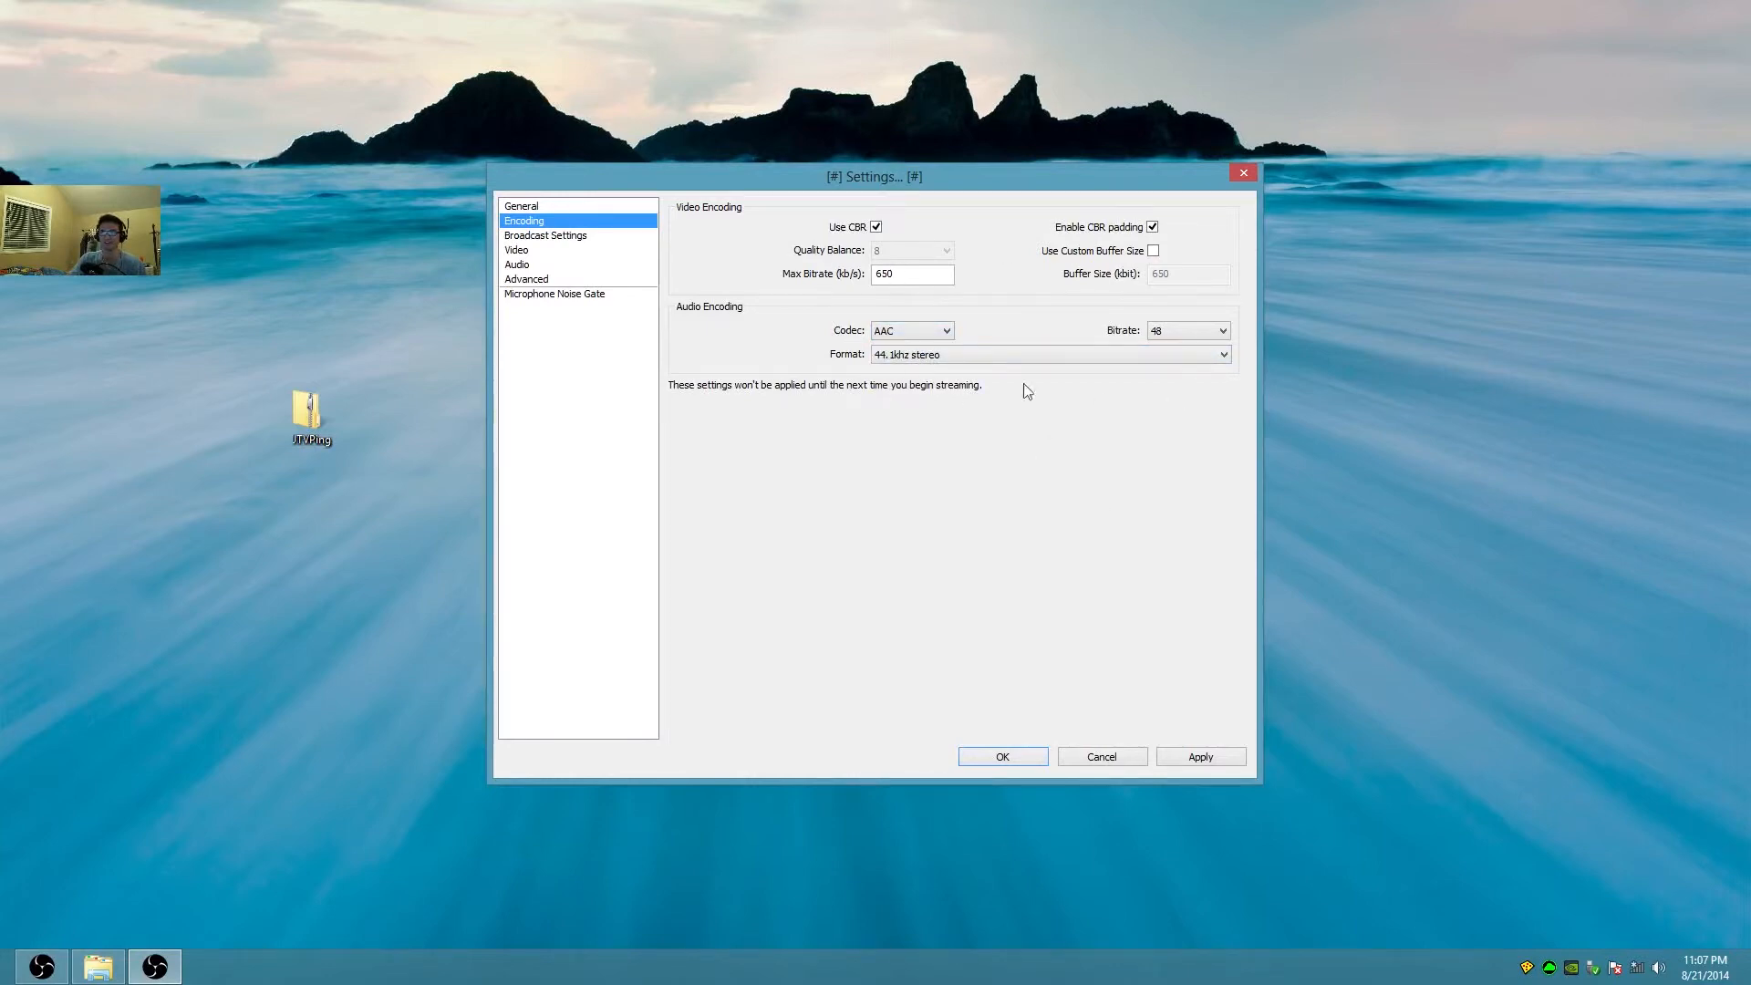
{"action": "mouse_move", "coordinate": [916, 282]}
{"action": "left_click", "coordinate": [590, 237]}
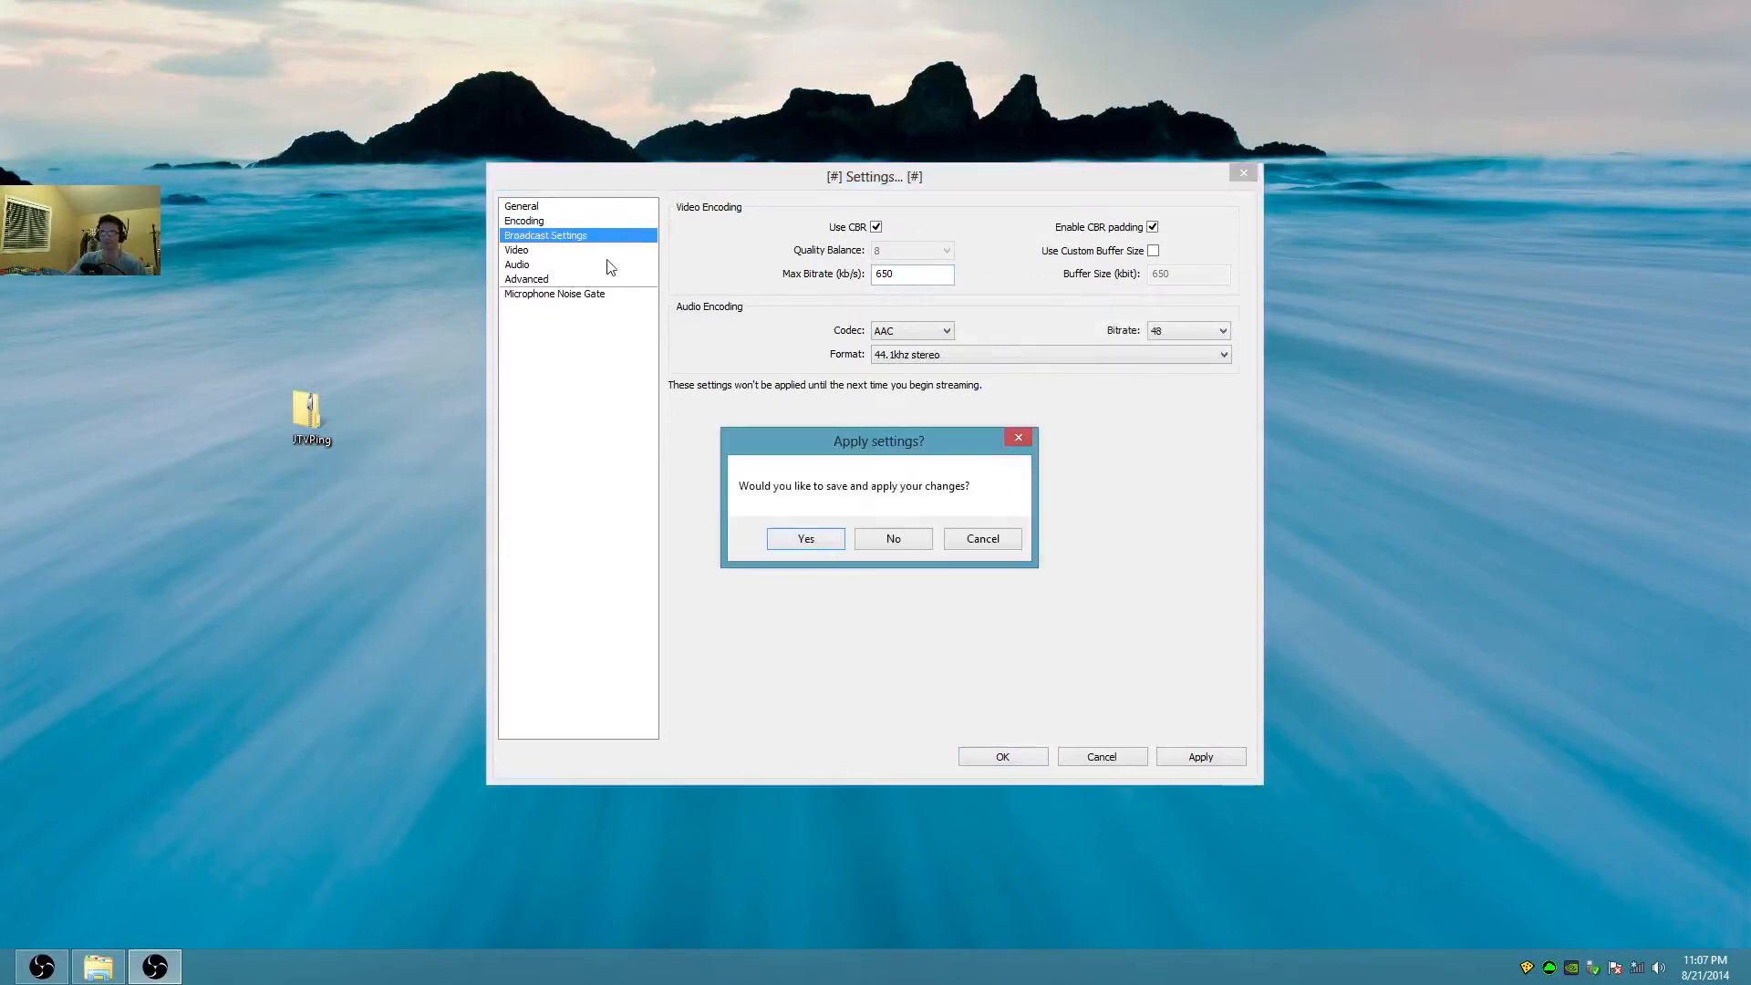
{"action": "left_click", "coordinate": [814, 540]}
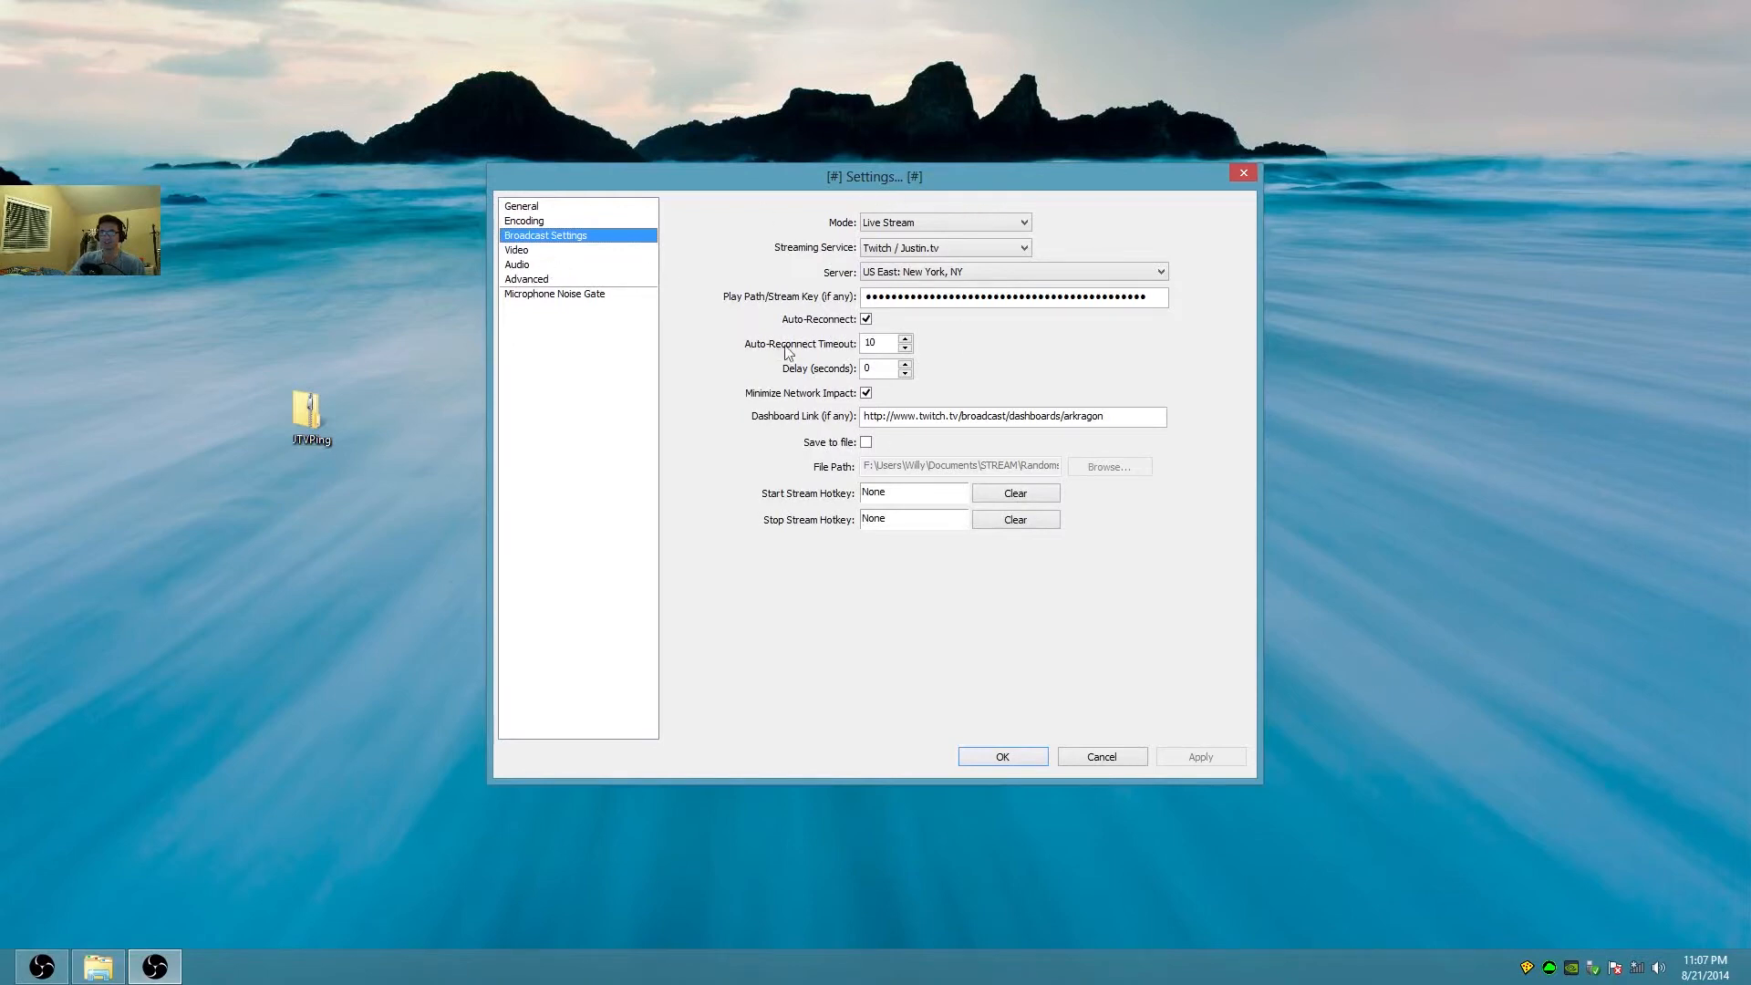
Set the resolution downscale in the video settings to 2.00 (512x384).
{"action": "left_click", "coordinate": [553, 251]}
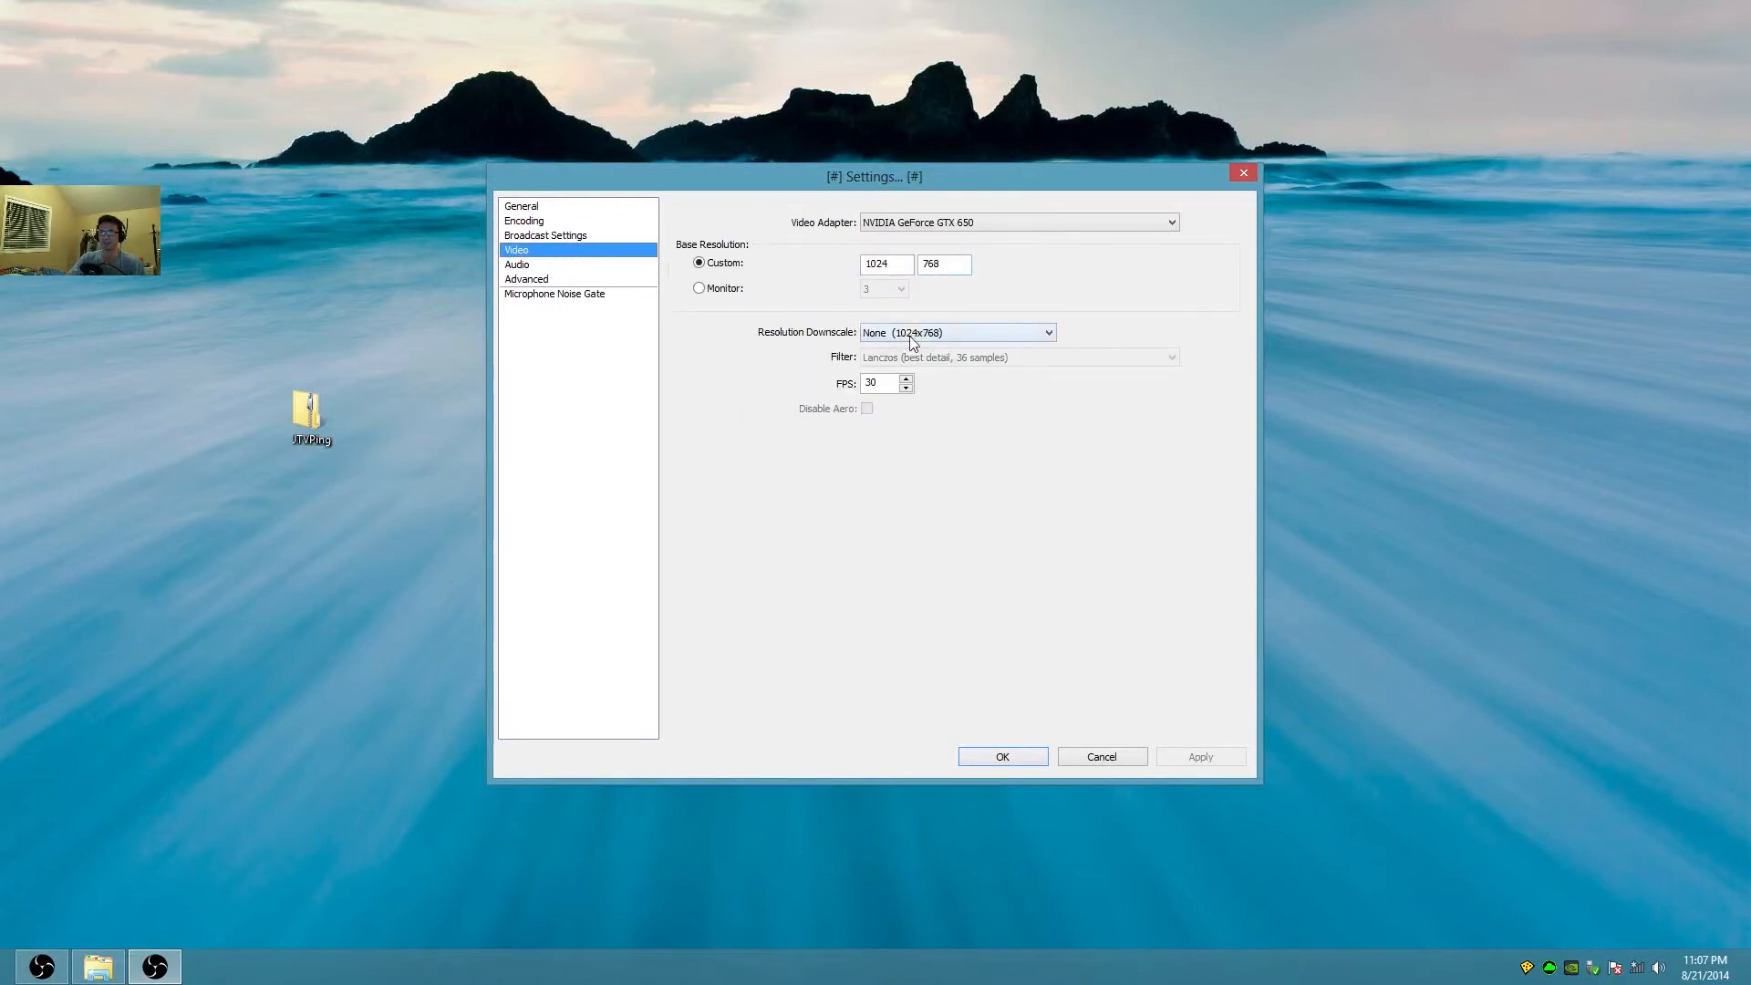
{"action": "left_click", "coordinate": [915, 337]}
{"action": "left_click", "coordinate": [889, 398]}
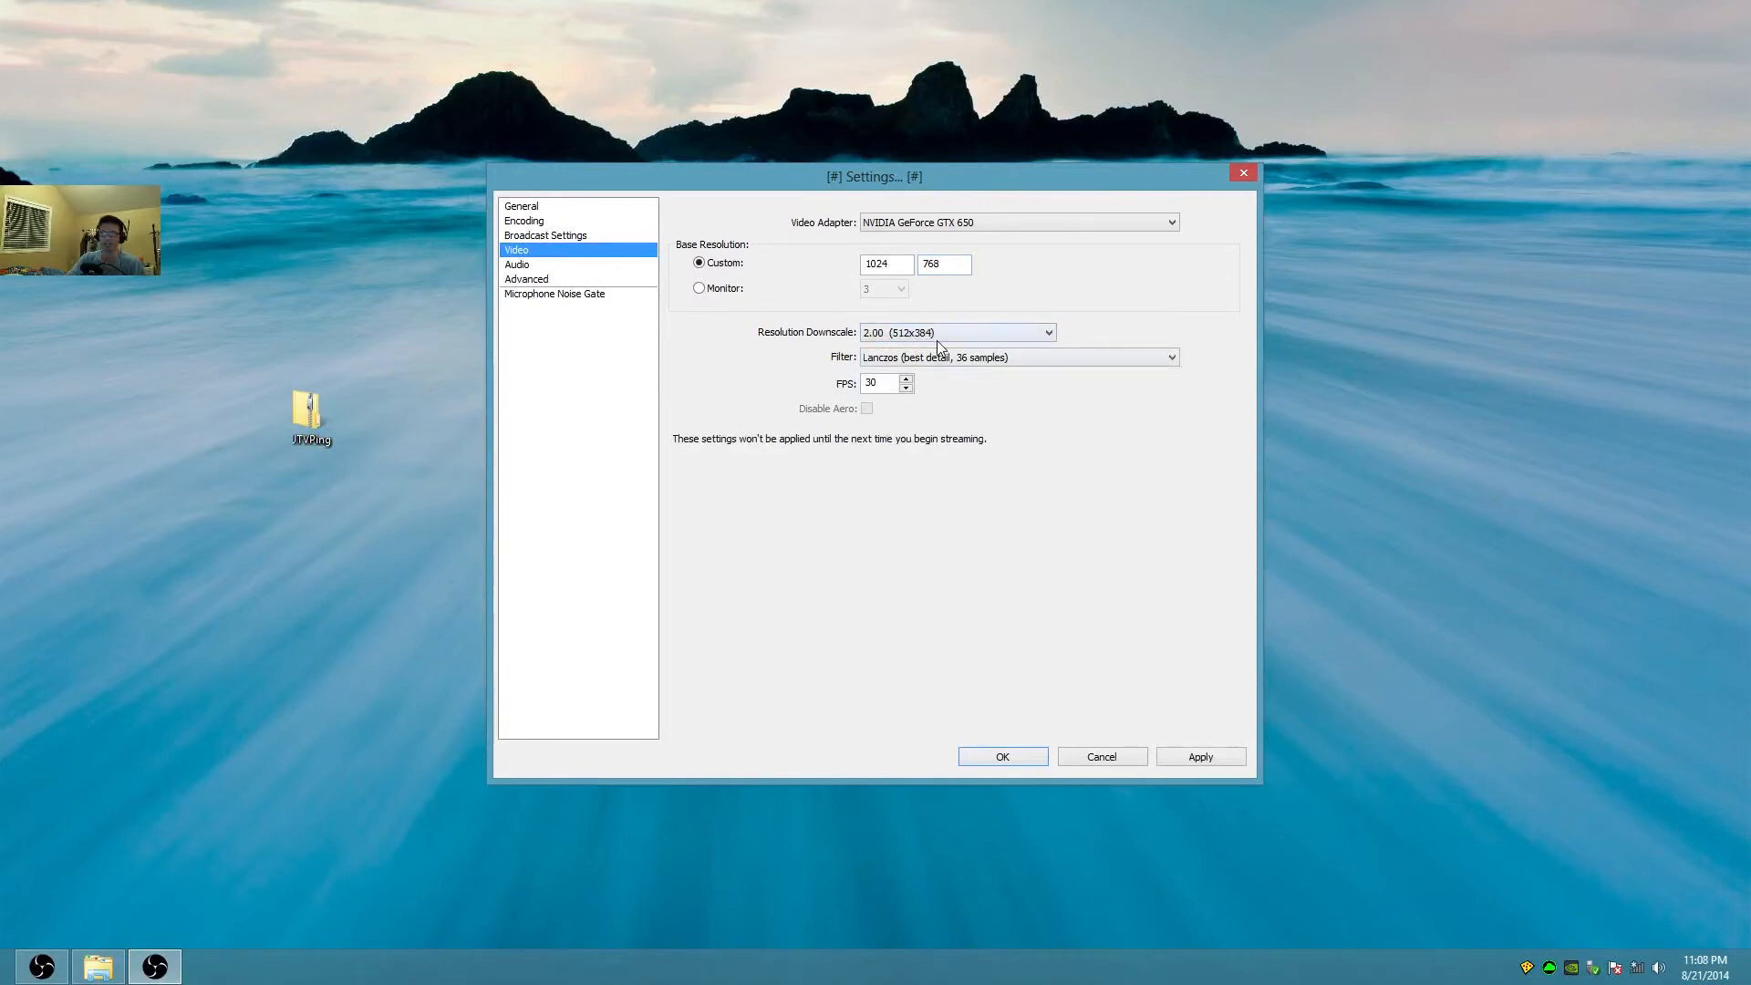
{"action": "left_click", "coordinate": [965, 364]}
{"action": "left_click", "coordinate": [974, 363]}
{"action": "left_click", "coordinate": [992, 362]}
{"action": "left_click", "coordinate": [964, 395]}
{"action": "left_click", "coordinate": [948, 332]}
{"action": "left_click", "coordinate": [948, 332]}
{"action": "left_click", "coordinate": [976, 334]}
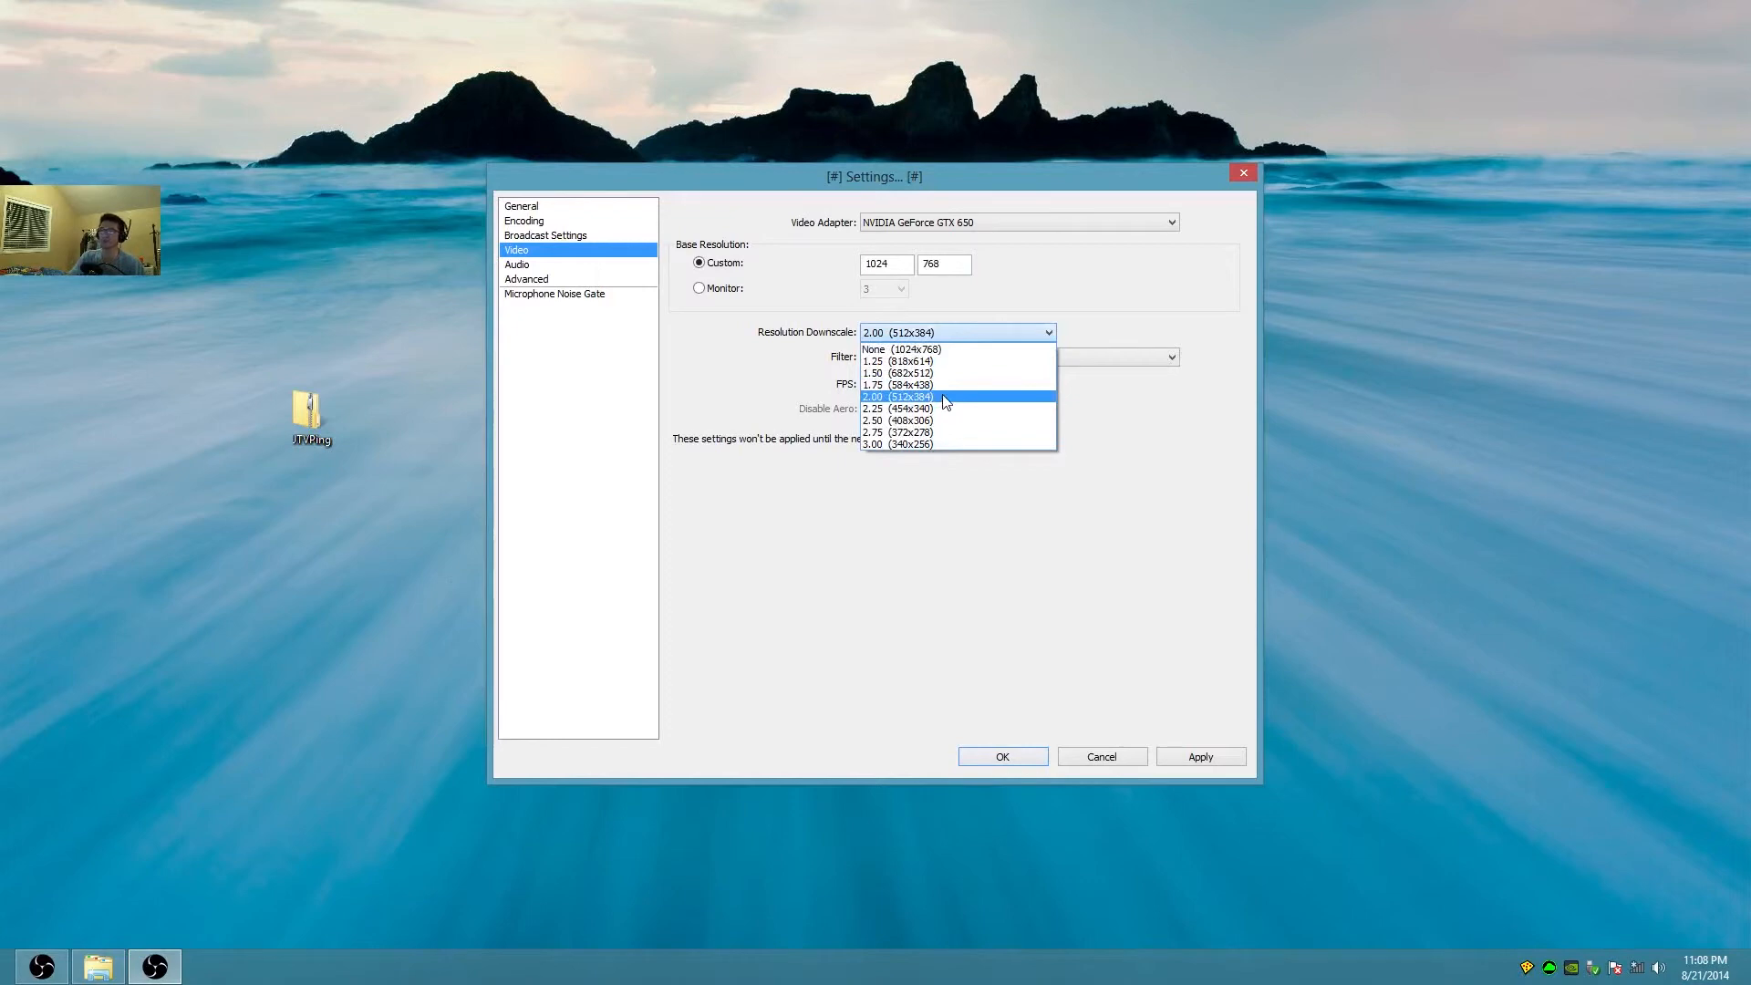
{"action": "left_click", "coordinate": [946, 402]}
Try the Bilinear (fastest) and Bicubic sharper (good detail, 16 samples) downscale filters.
{"action": "left_click", "coordinate": [990, 357]}
{"action": "left_click", "coordinate": [957, 372]}
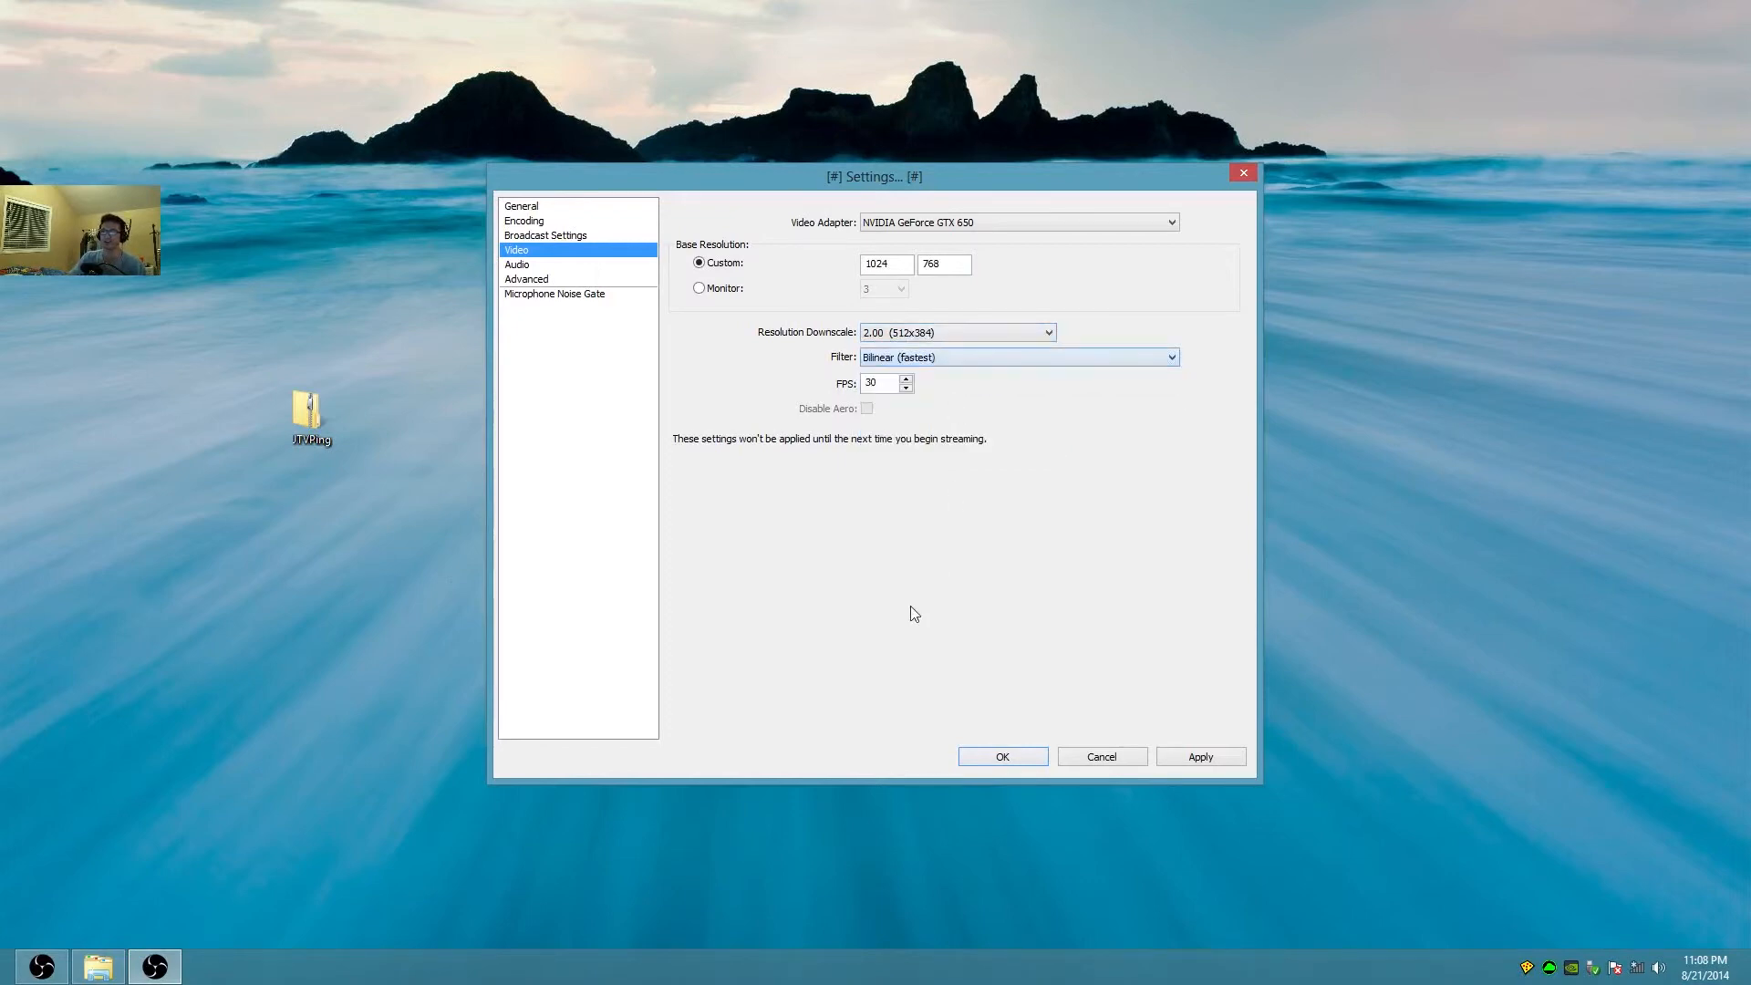
{"action": "left_click", "coordinate": [957, 357]}
{"action": "left_click", "coordinate": [950, 385]}
Set the video frame rate to 24 FPS.
{"action": "double_click", "coordinate": [877, 383]}
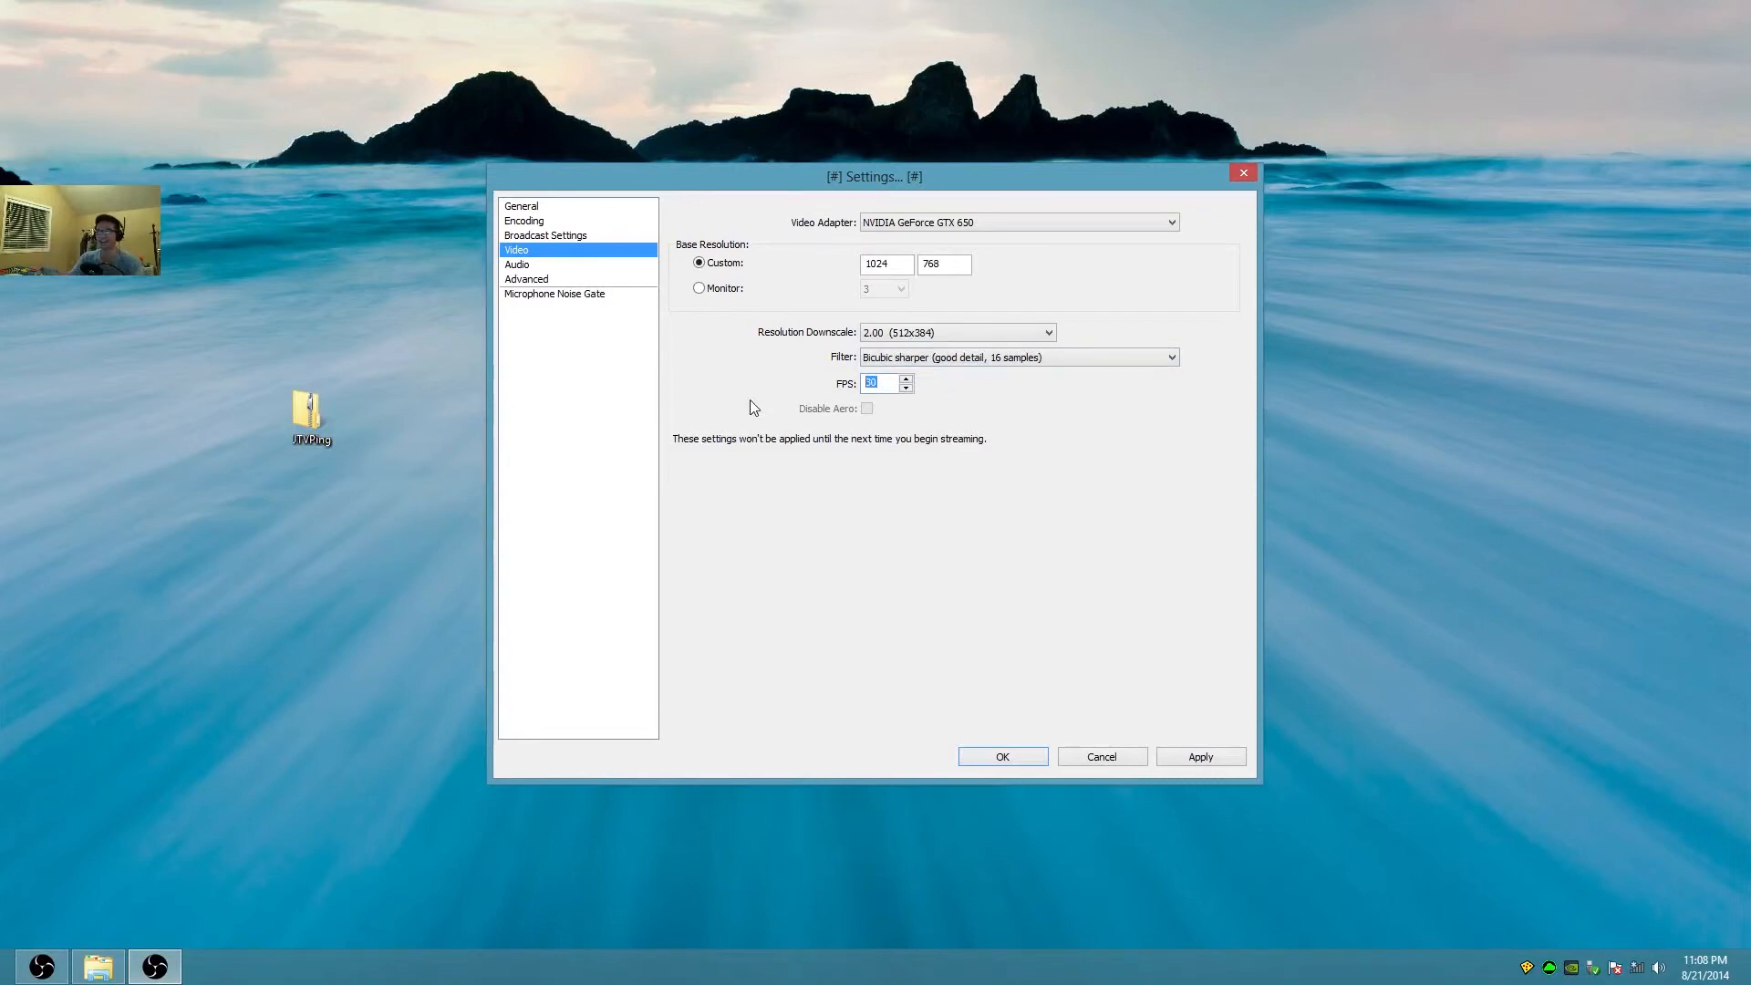
{"action": "type", "text": "34"}
{"action": "key", "text": "BackSpace"}
{"action": "key", "text": "BackSpace"}
{"action": "type", "text": "324"}
{"action": "key", "text": "BackSpace"}
{"action": "key", "text": "BackSpace"}
{"action": "key", "text": "BackSpace"}
{"action": "type", "text": "24"}
{"action": "left_click_drag", "start_coordinate": [883, 383], "coordinate": [847, 389]}
{"action": "type", "text": "2"}
{"action": "key", "text": "BackSpace"}
{"action": "type", "text": "4"}
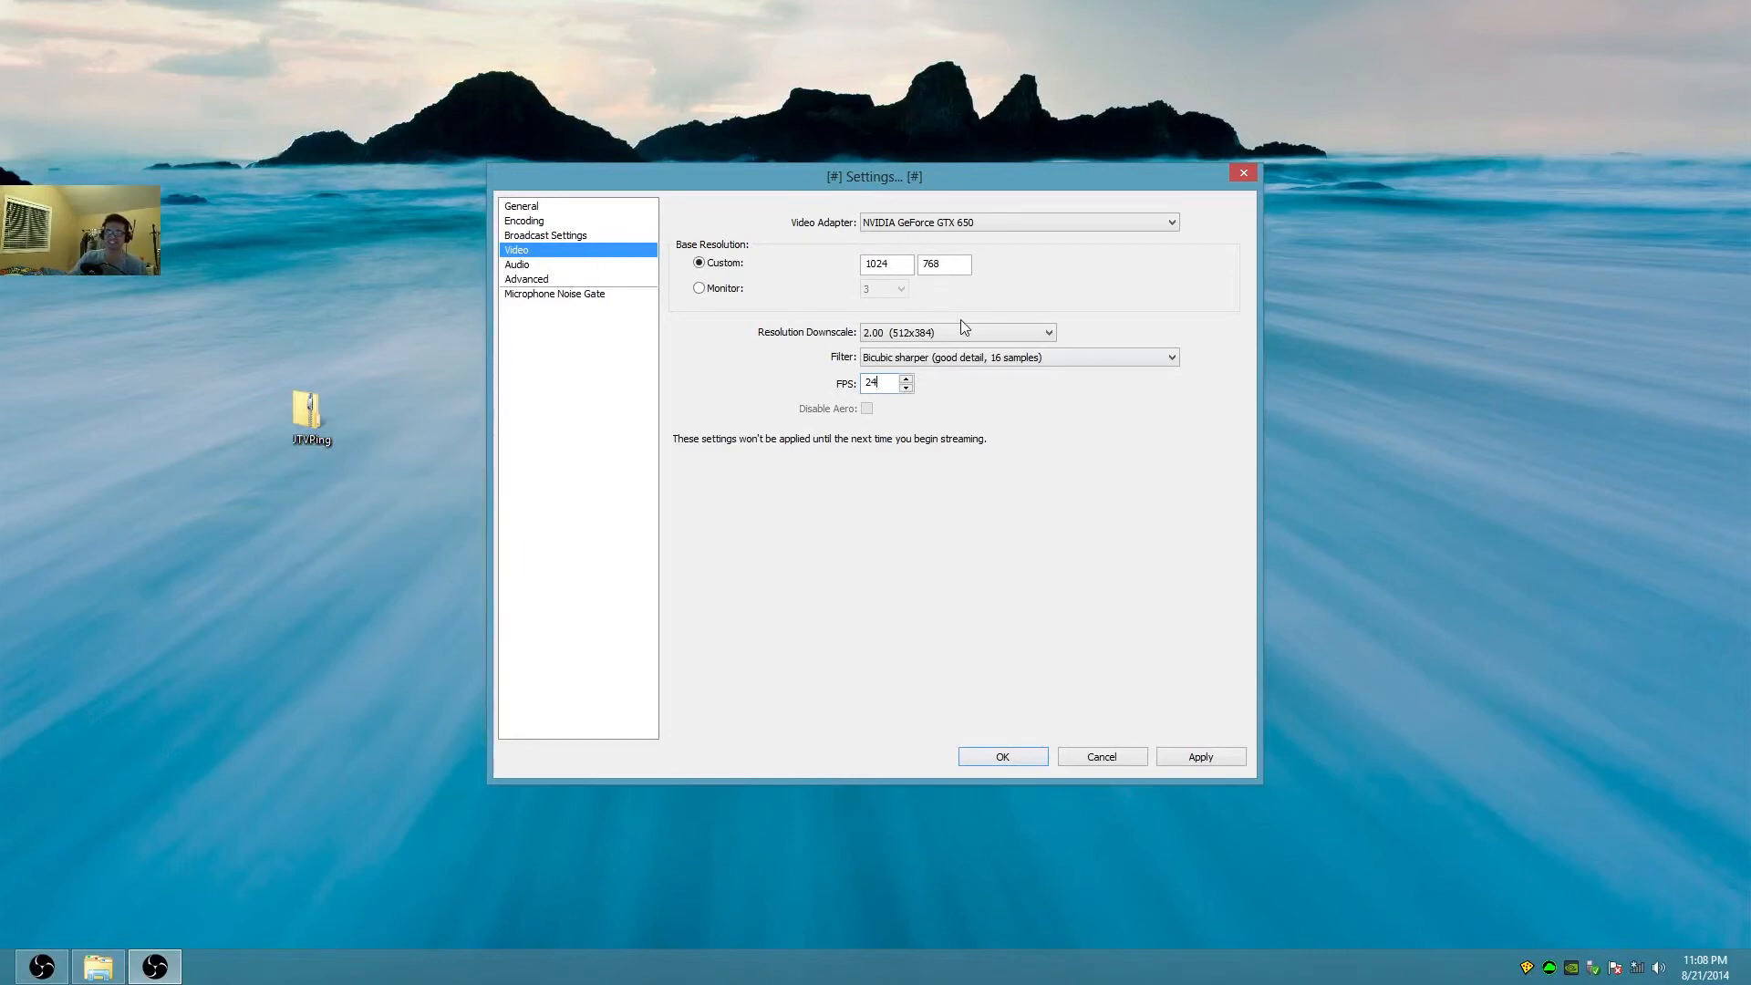
Set the downscale filter to Lanczos (best detail, 36 samples) and save the video settings.
{"action": "left_click", "coordinate": [961, 357]}
{"action": "left_click", "coordinate": [985, 397]}
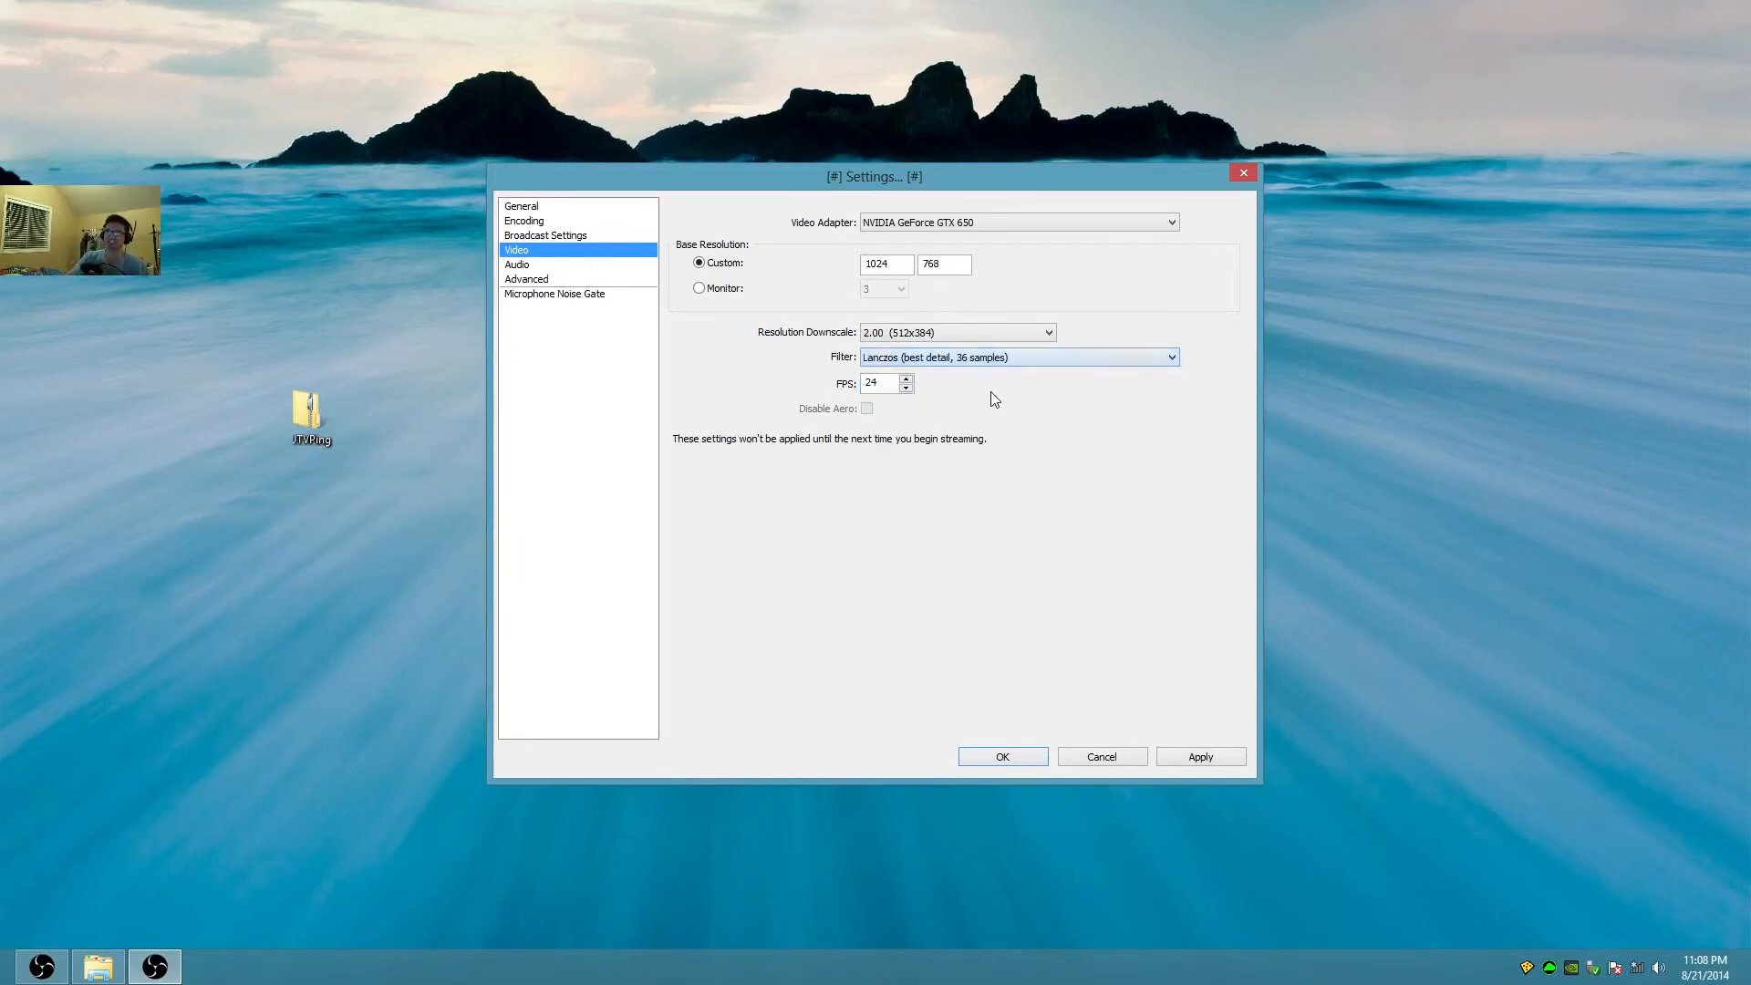
{"action": "left_click", "coordinate": [572, 265]}
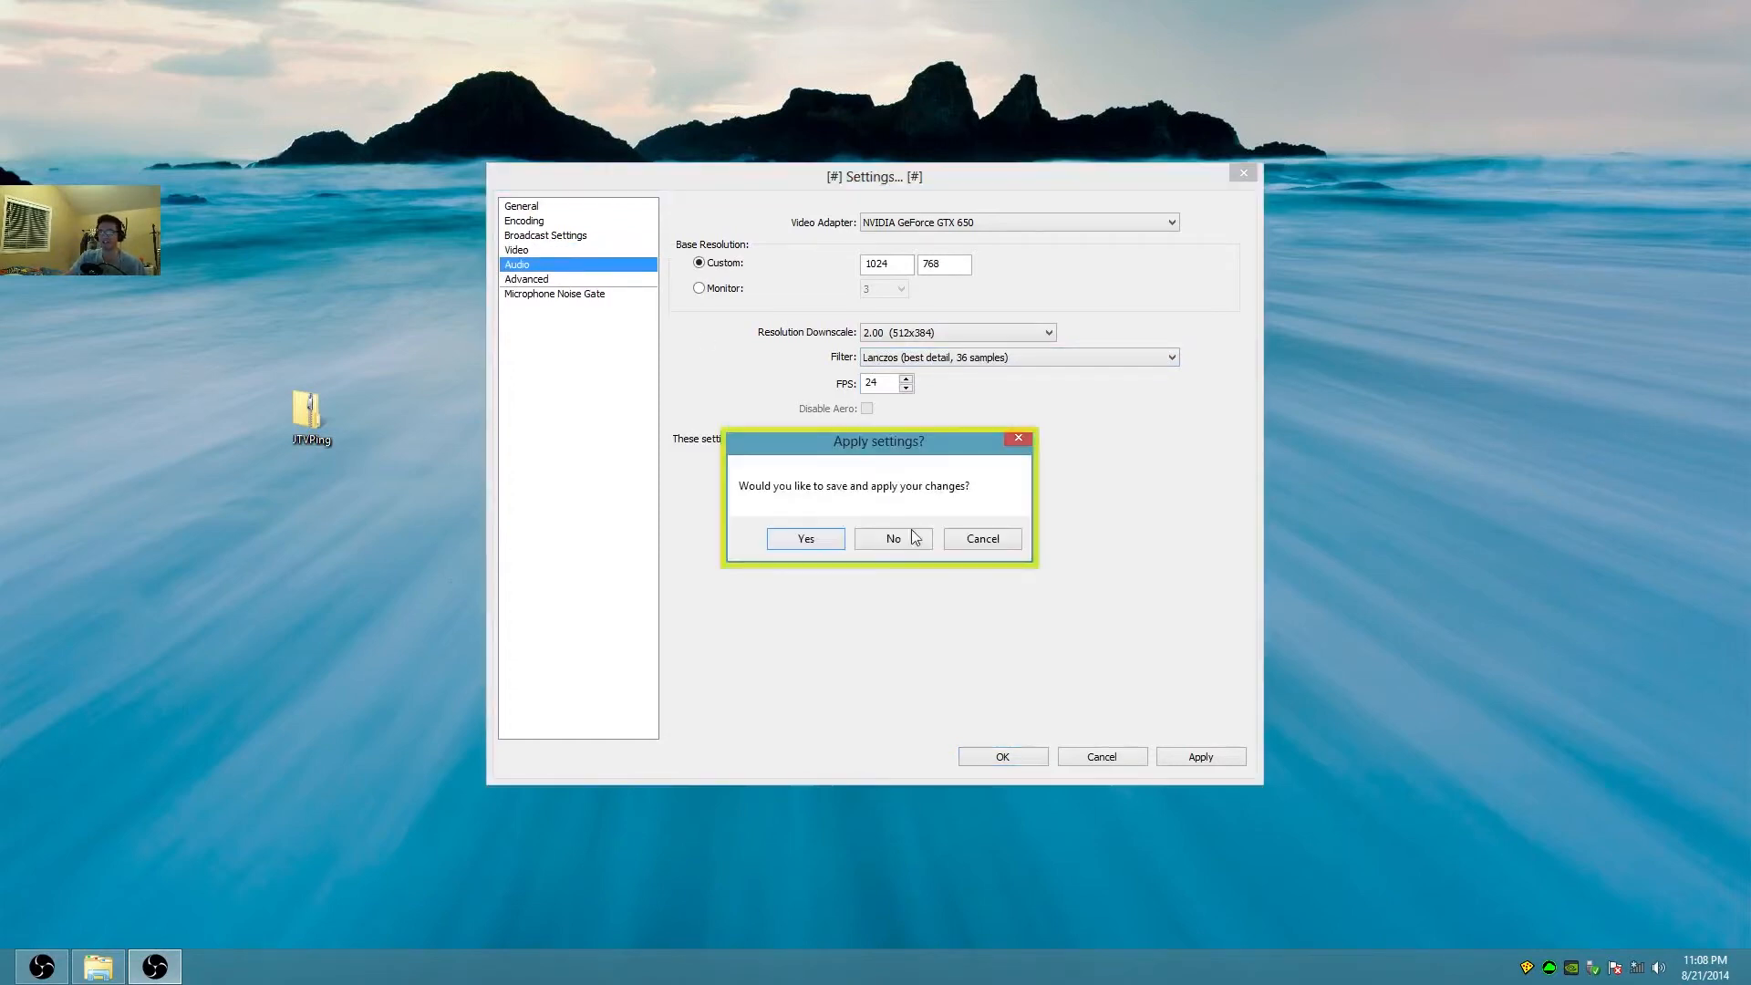
{"action": "left_click", "coordinate": [823, 538]}
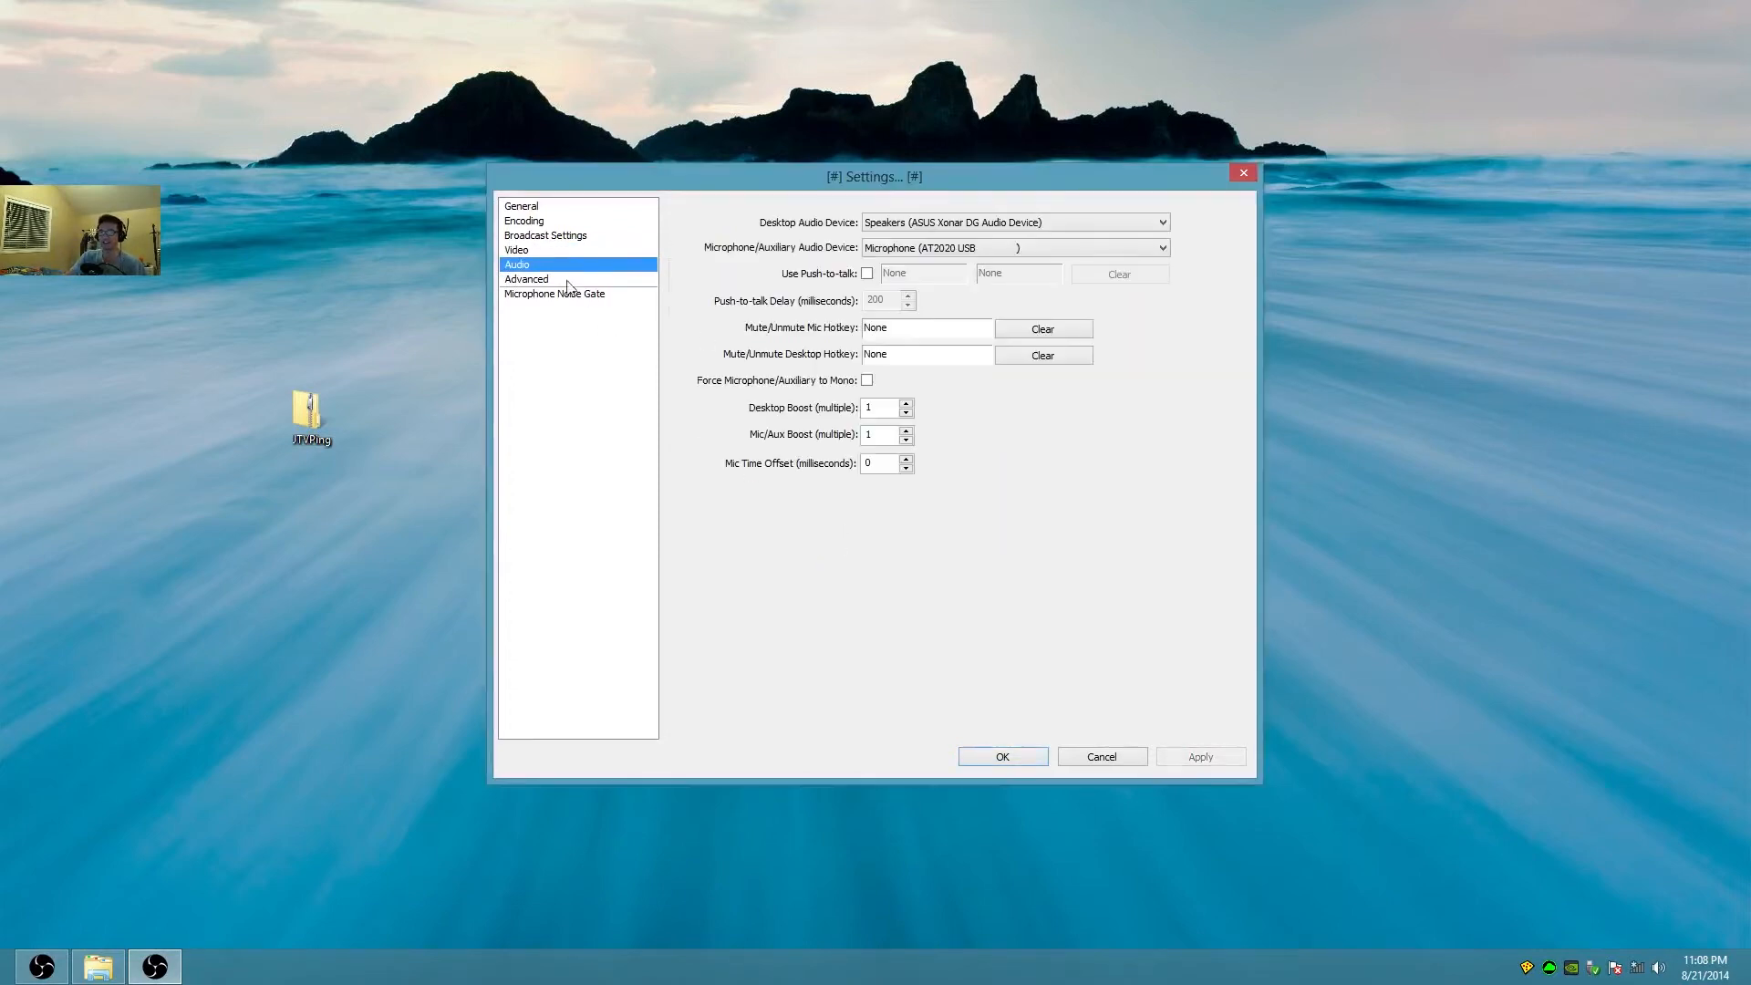
Set the x264 CPU preset to ultrafast in the advanced settings and apply the change.
{"action": "left_click", "coordinate": [580, 280]}
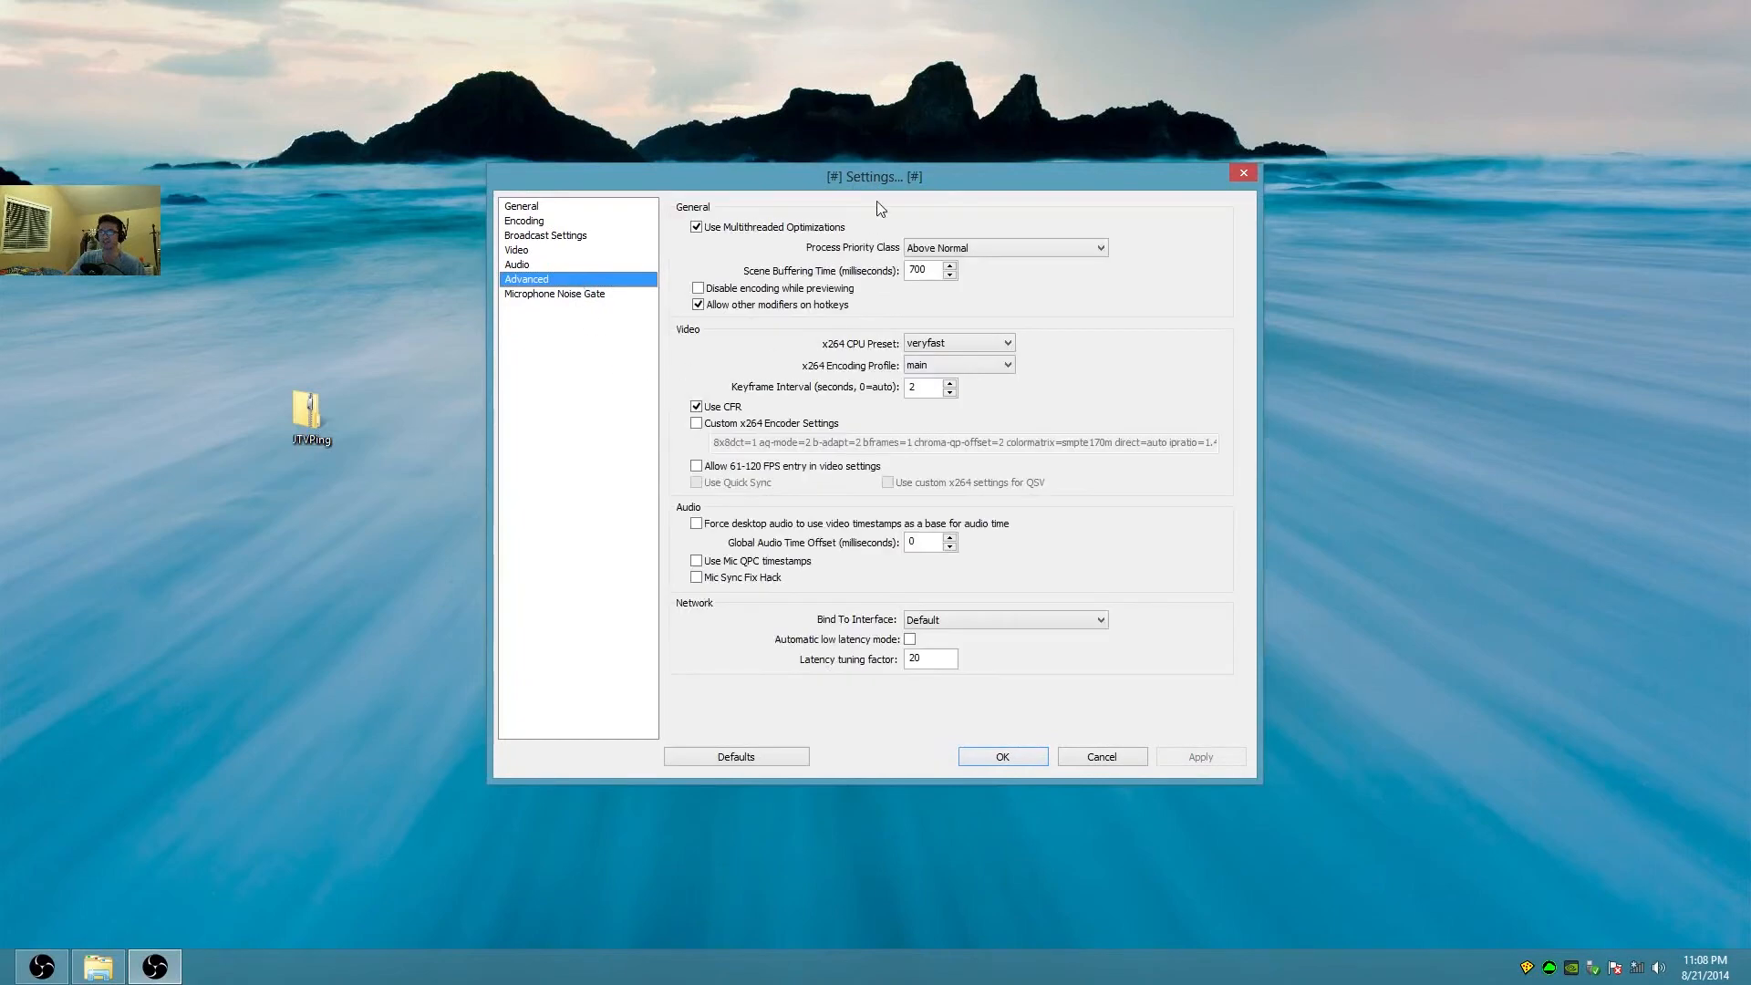
{"action": "left_click", "coordinate": [958, 346]}
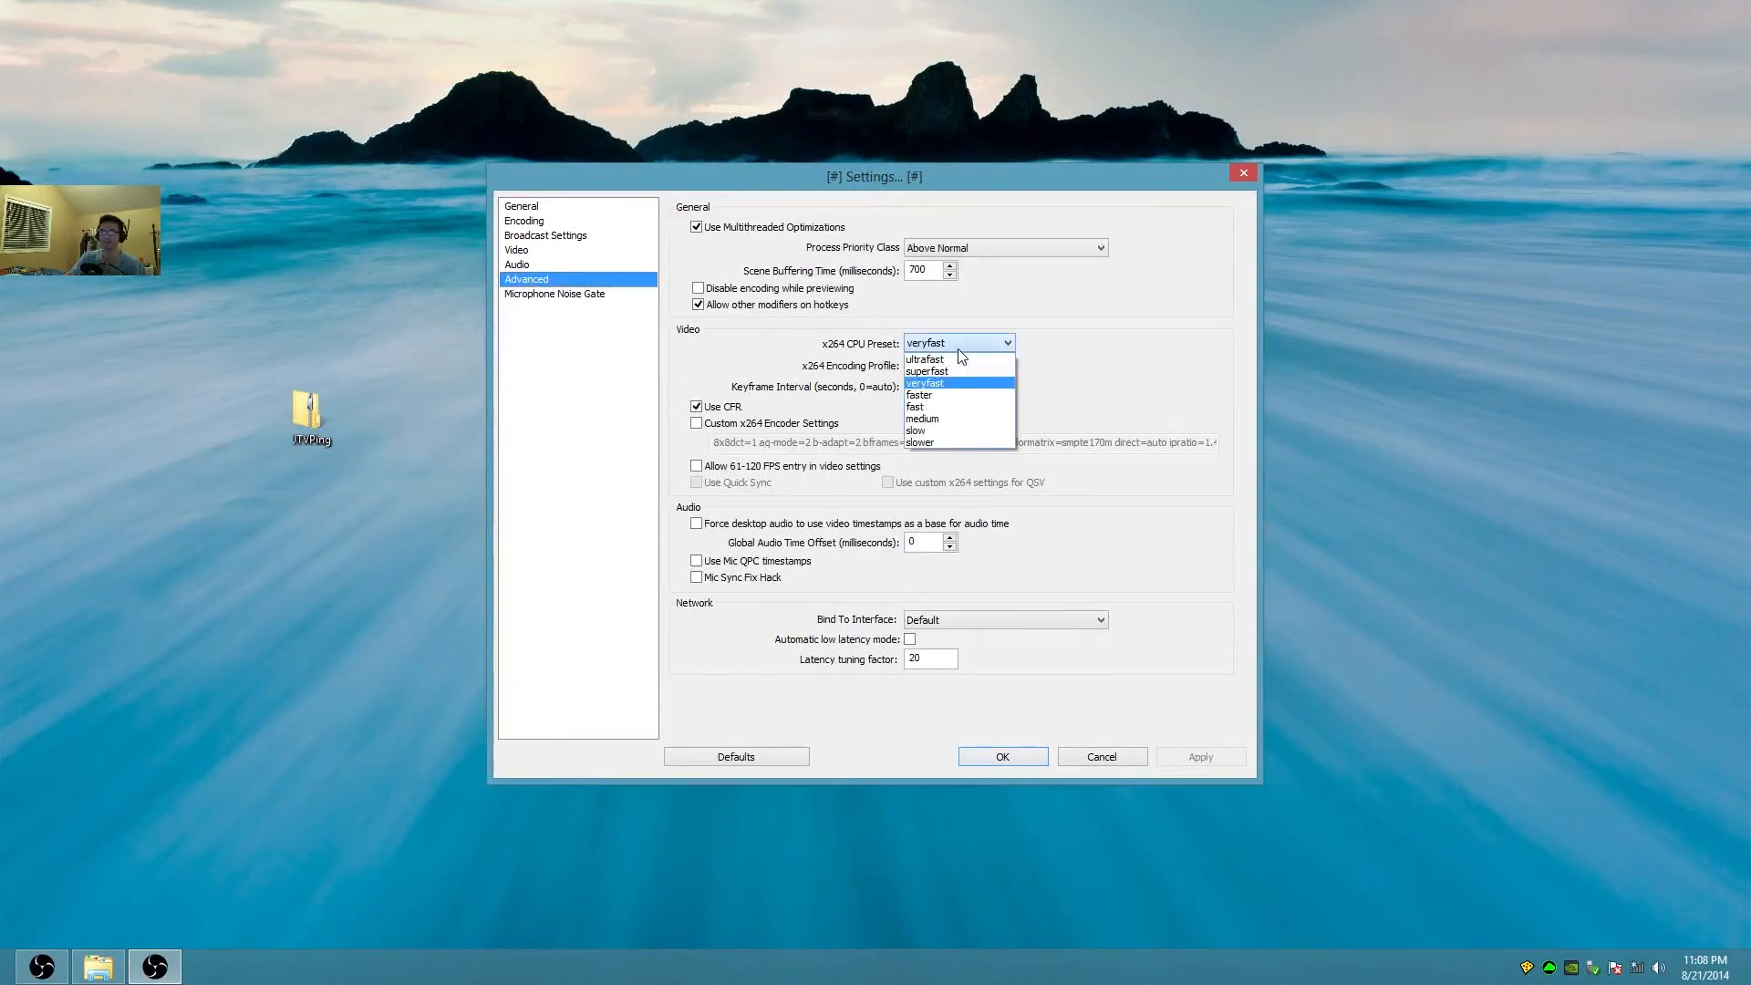
{"action": "left_click", "coordinate": [942, 415]}
{"action": "left_click", "coordinate": [959, 600]}
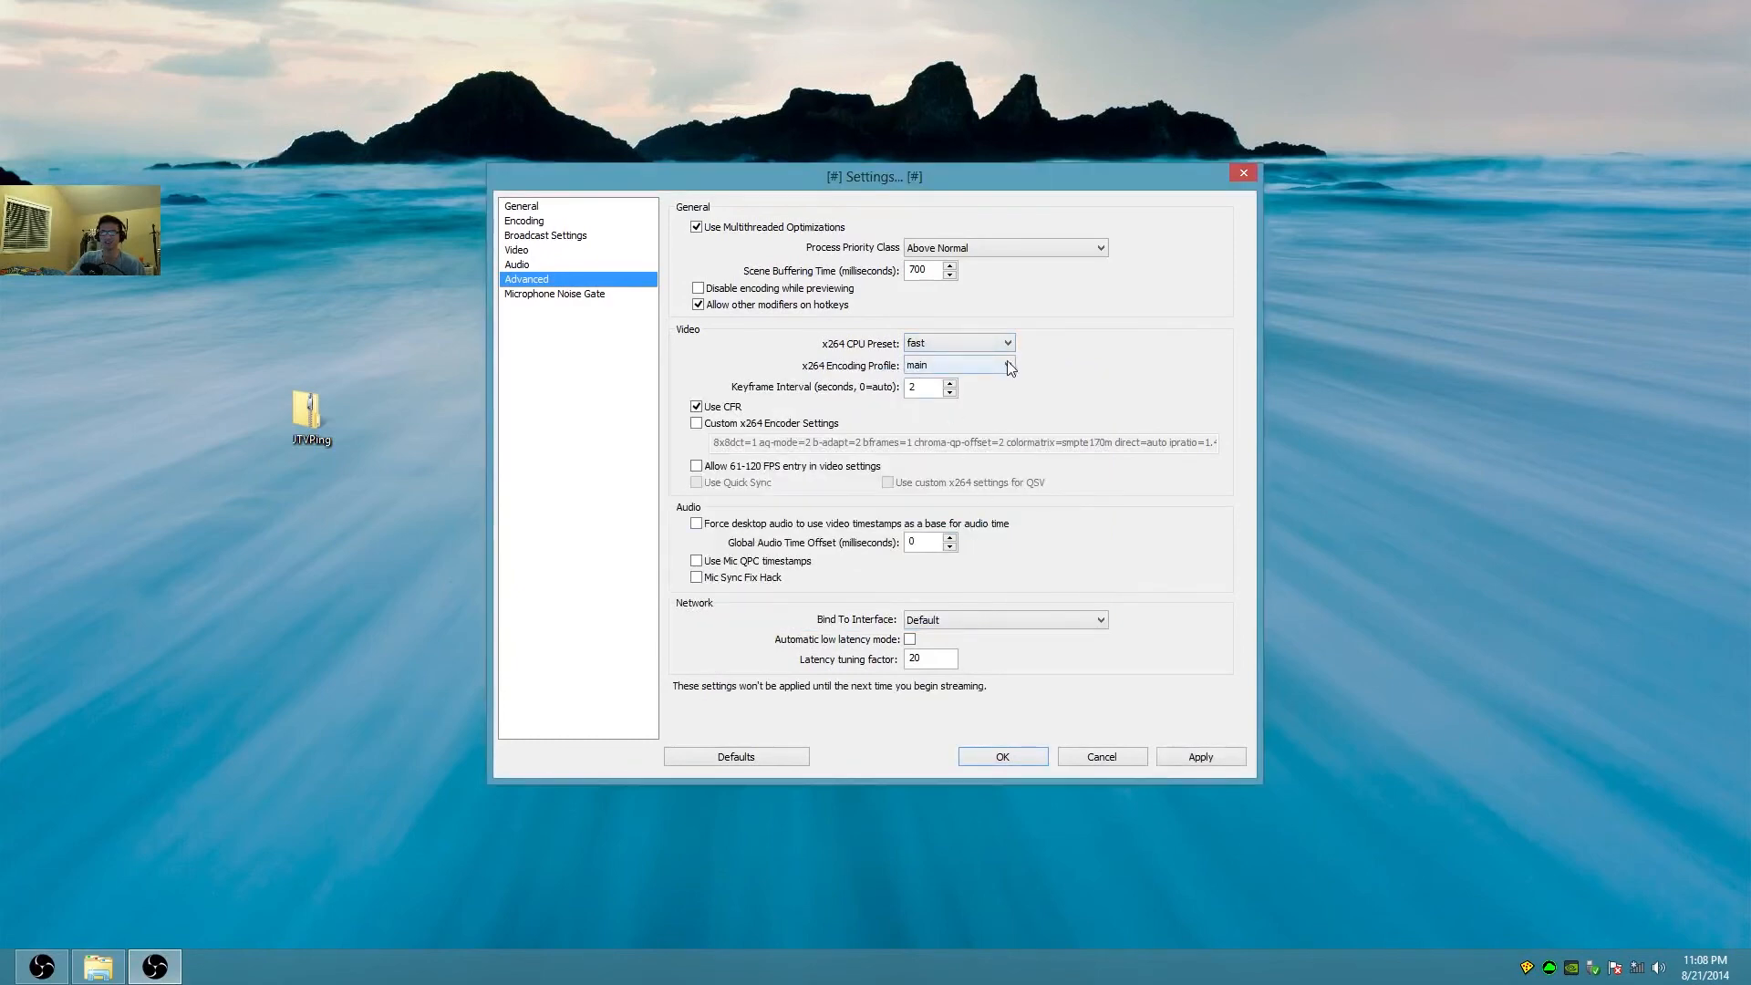
{"action": "left_click", "coordinate": [966, 345]}
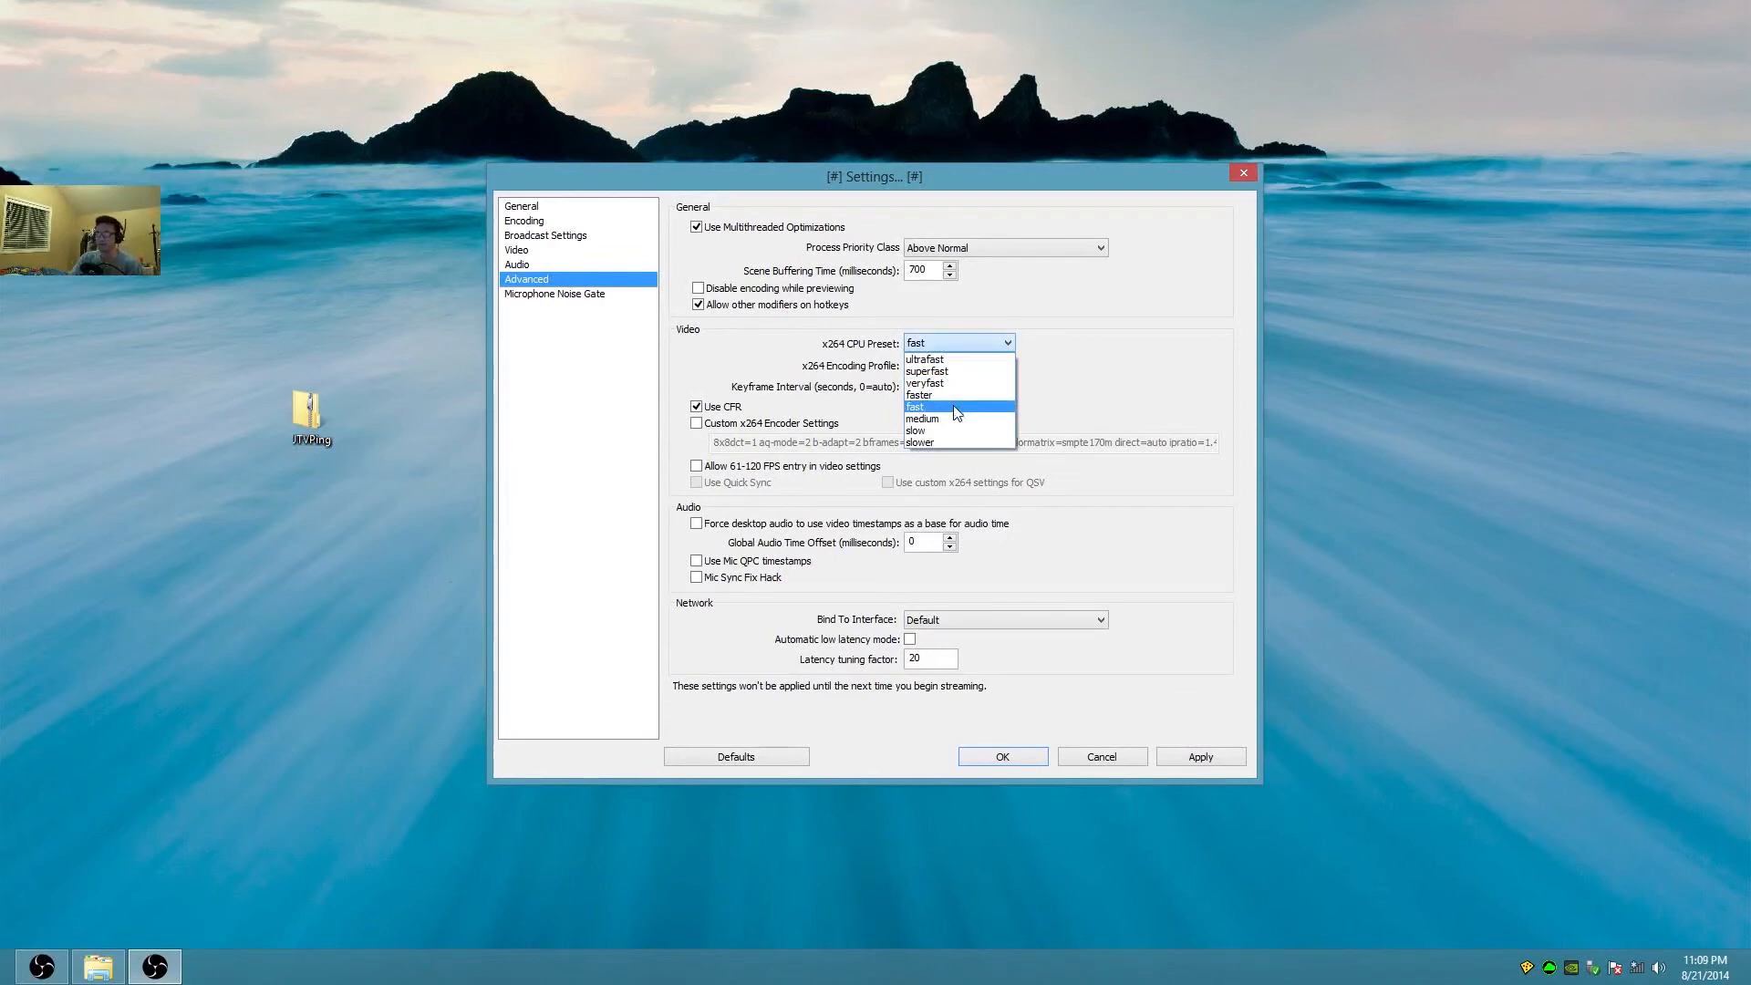
{"action": "left_click", "coordinate": [952, 360]}
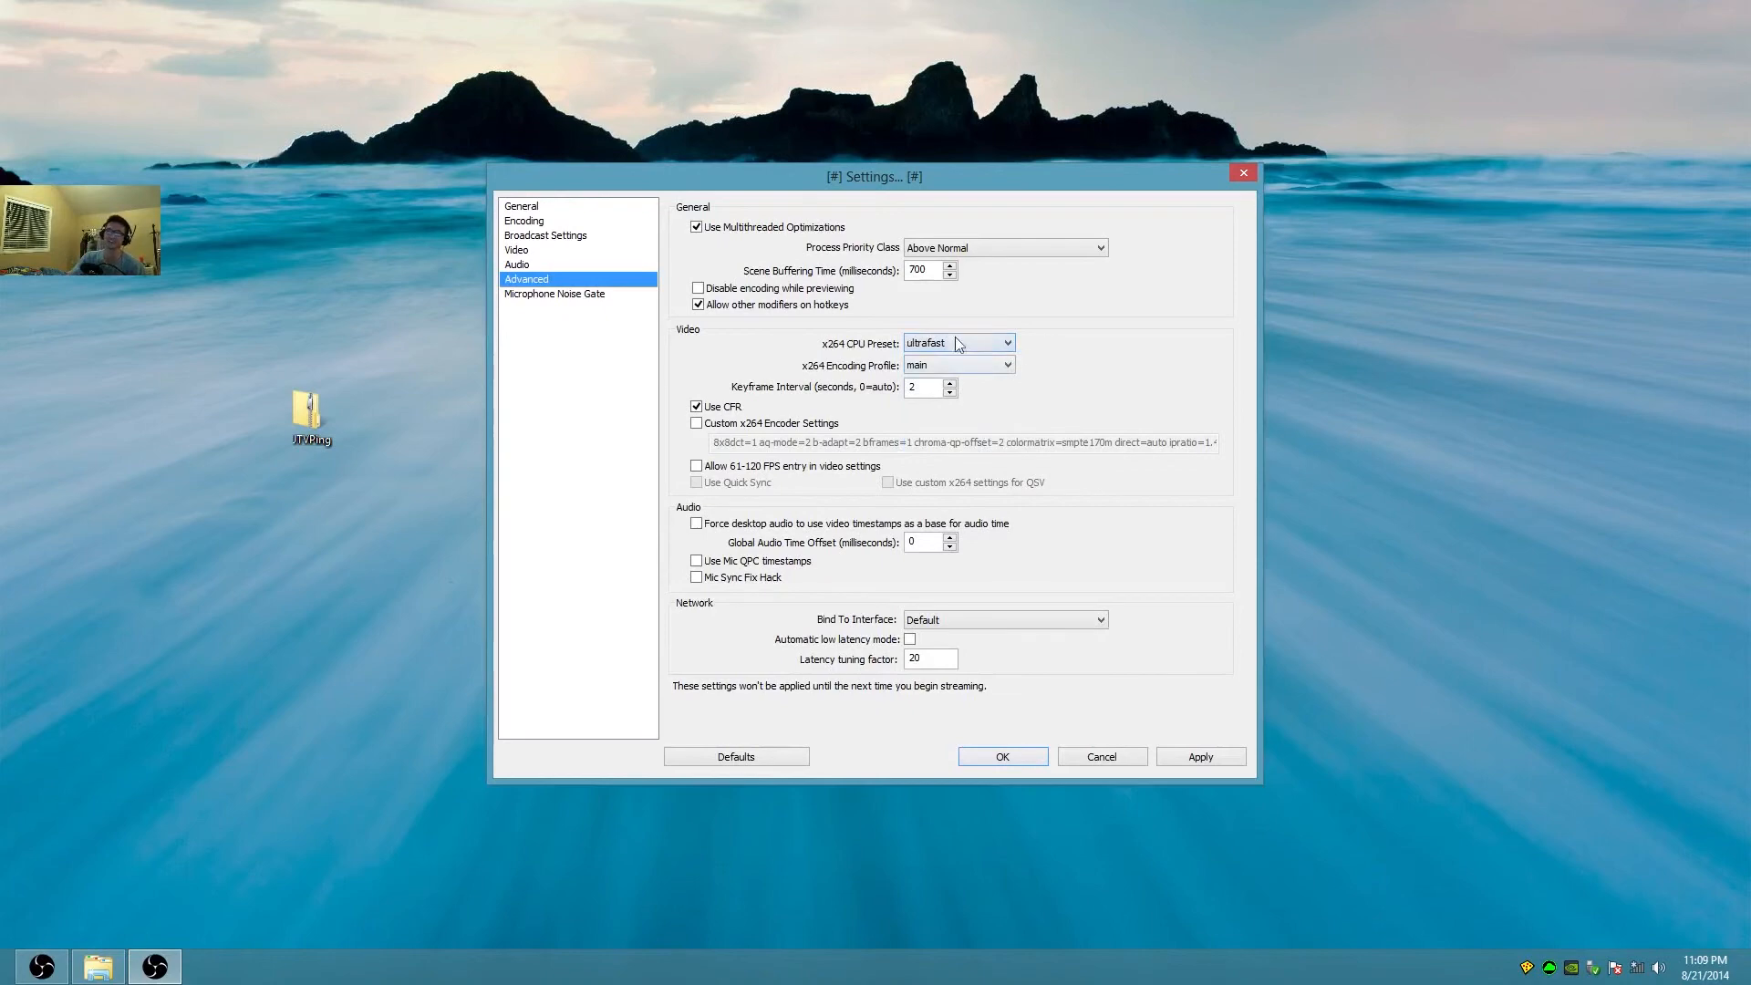
{"action": "left_click", "coordinate": [1222, 757]}
Return to the video settings, set the downscale filter to Bilinear (fastest) and apply it.
{"action": "left_click", "coordinate": [558, 221]}
{"action": "left_click", "coordinate": [558, 235]}
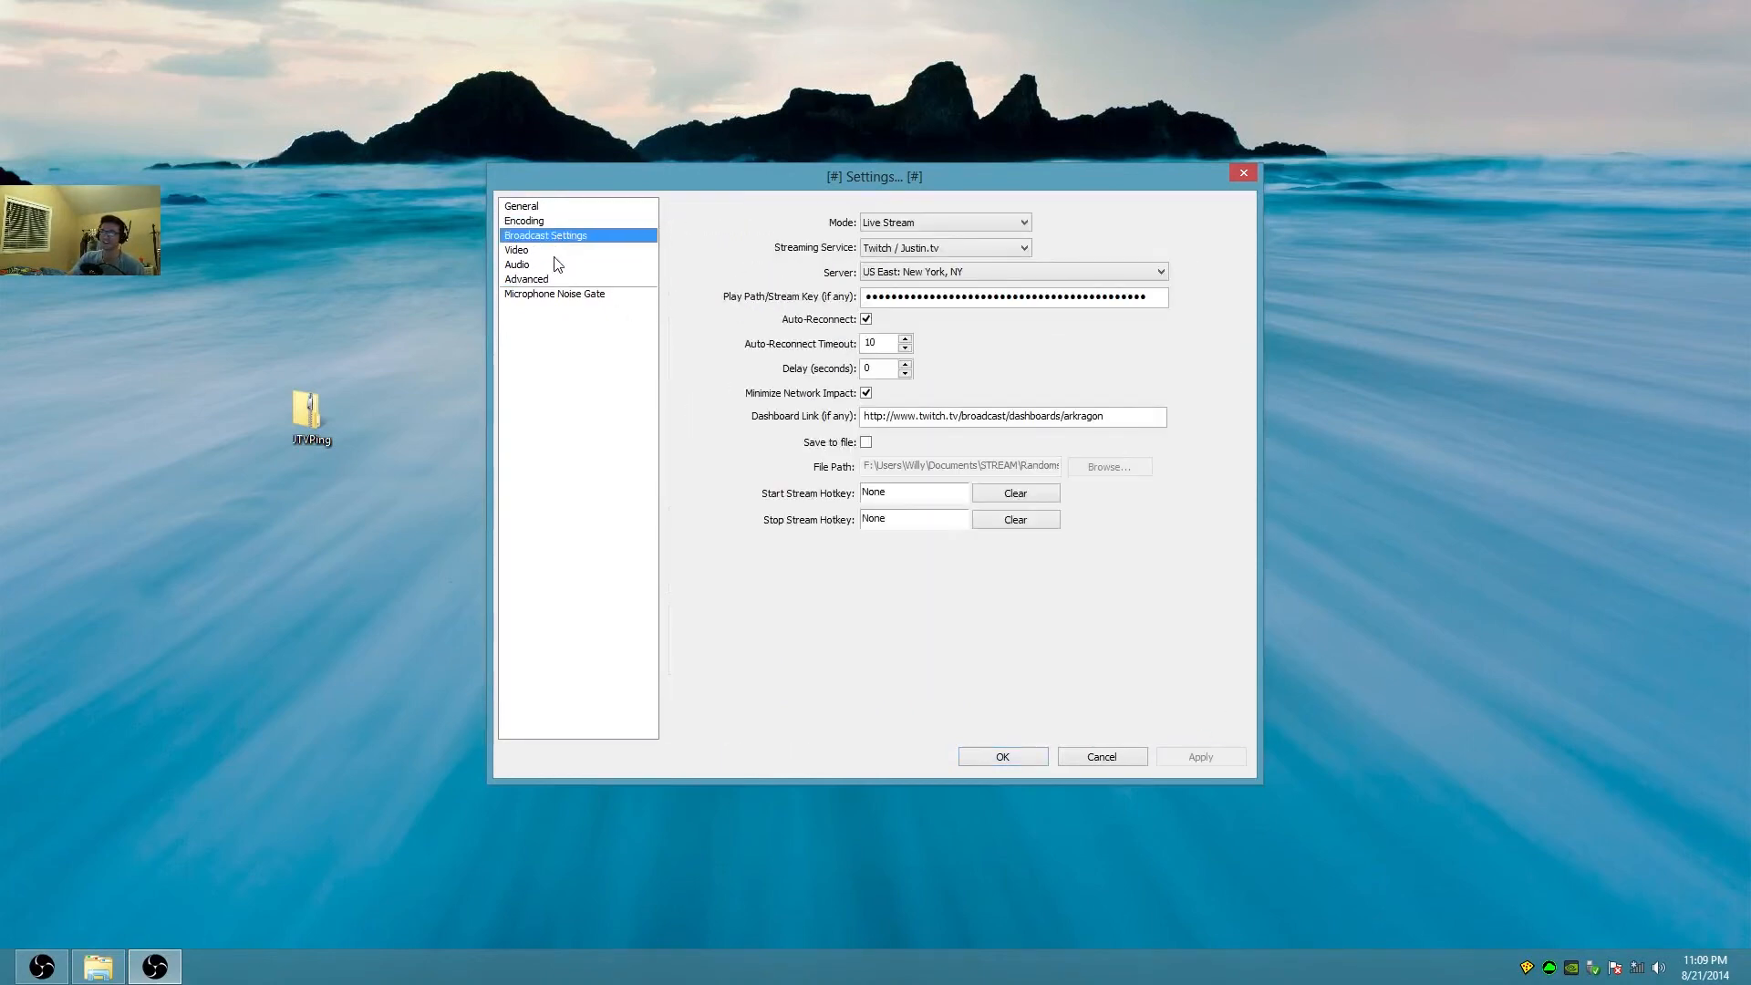
{"action": "left_click", "coordinate": [563, 251]}
{"action": "left_click", "coordinate": [964, 357]}
{"action": "left_click", "coordinate": [957, 371]}
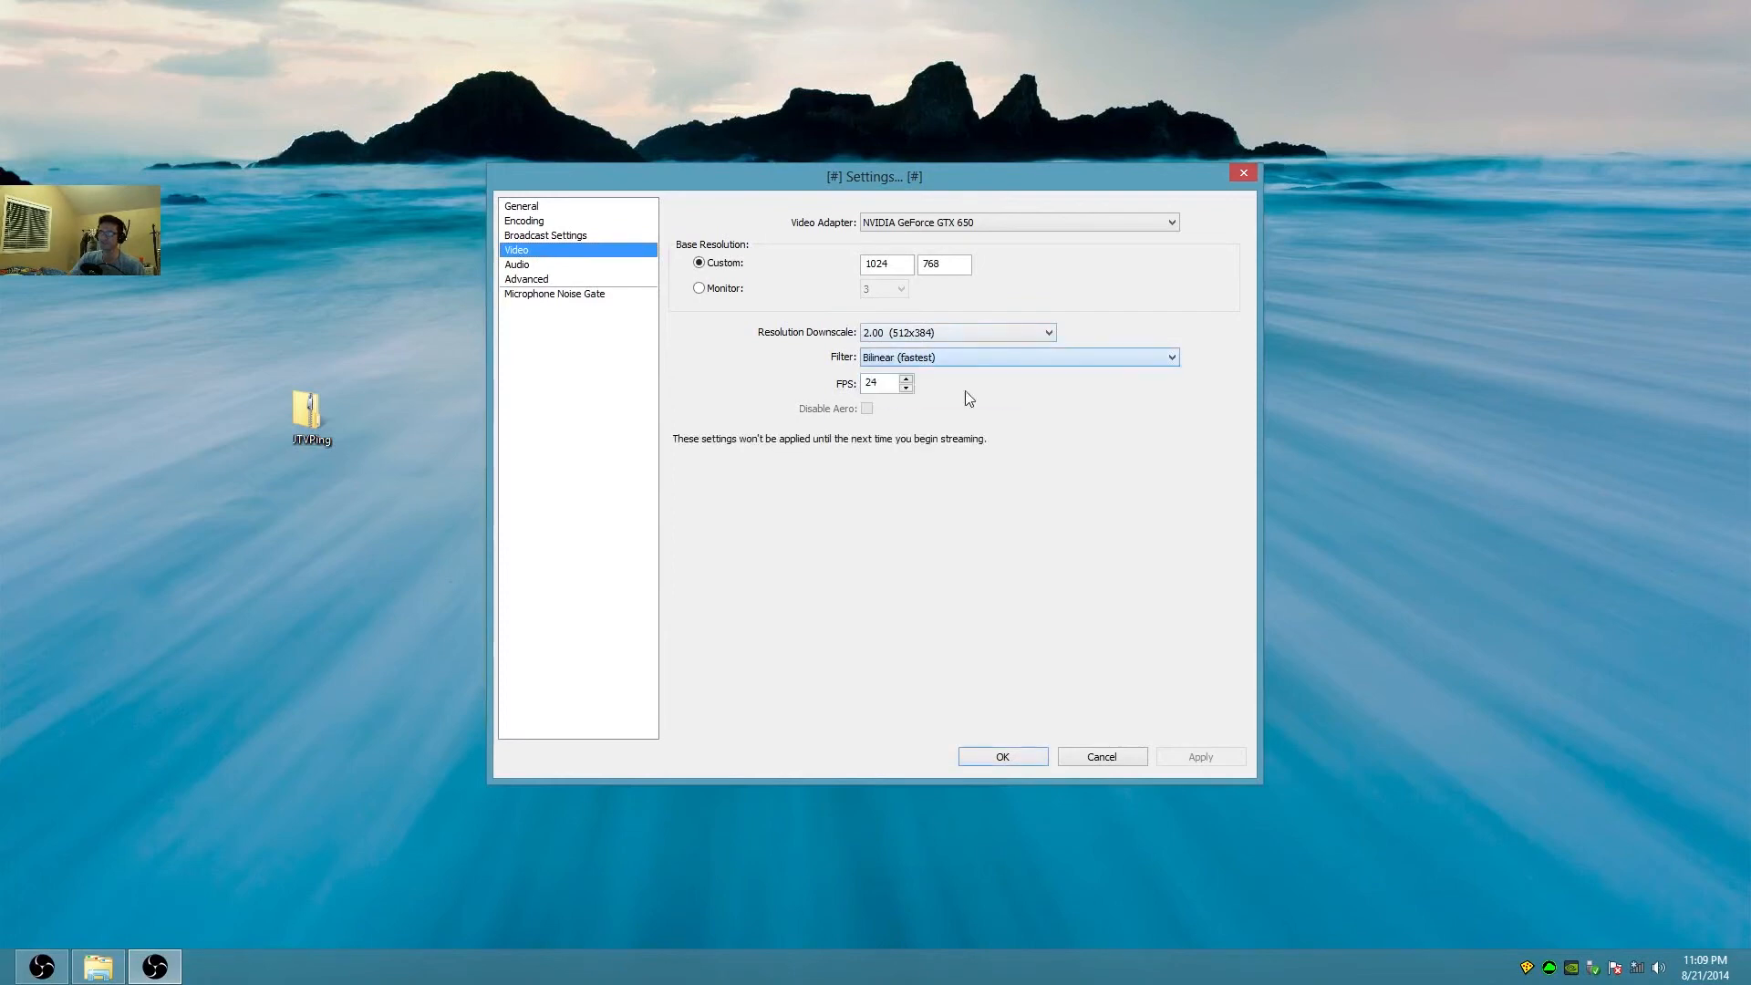
{"action": "left_click", "coordinate": [1235, 761]}
Set the resolution downscale to 2.50 (408x306) and the frame rate to 20 FPS, and apply the changes.
{"action": "left_click", "coordinate": [940, 332]}
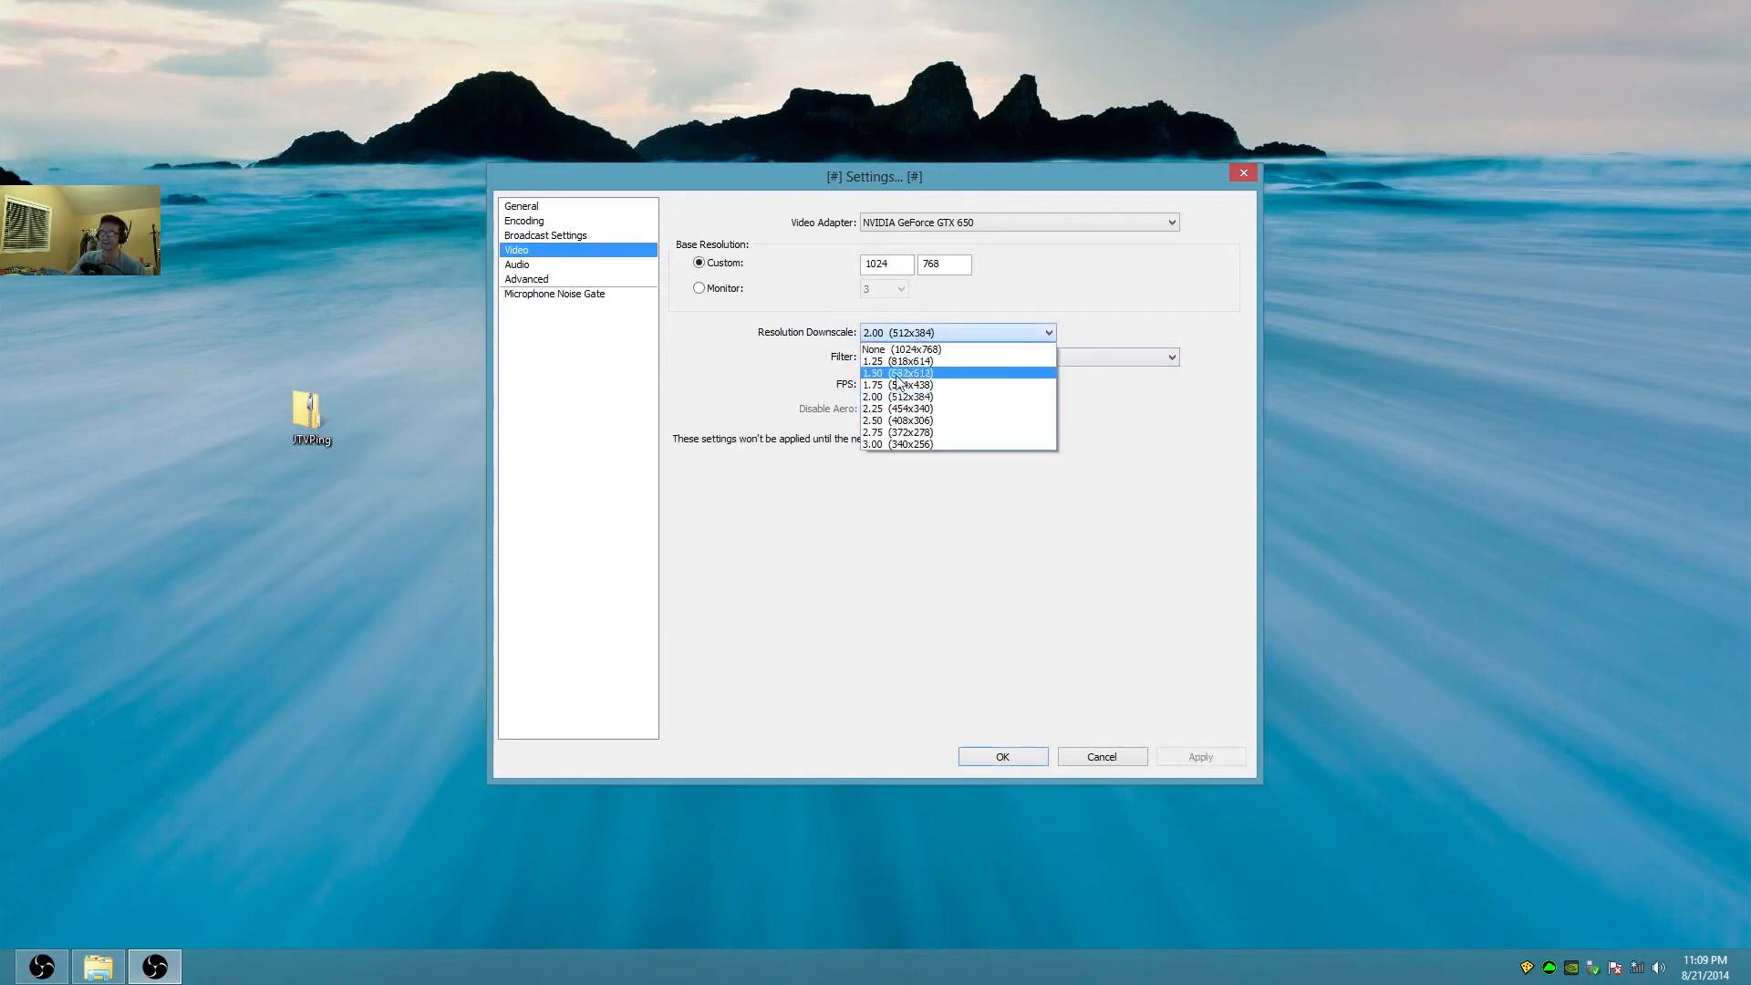
{"action": "left_click", "coordinate": [911, 428]}
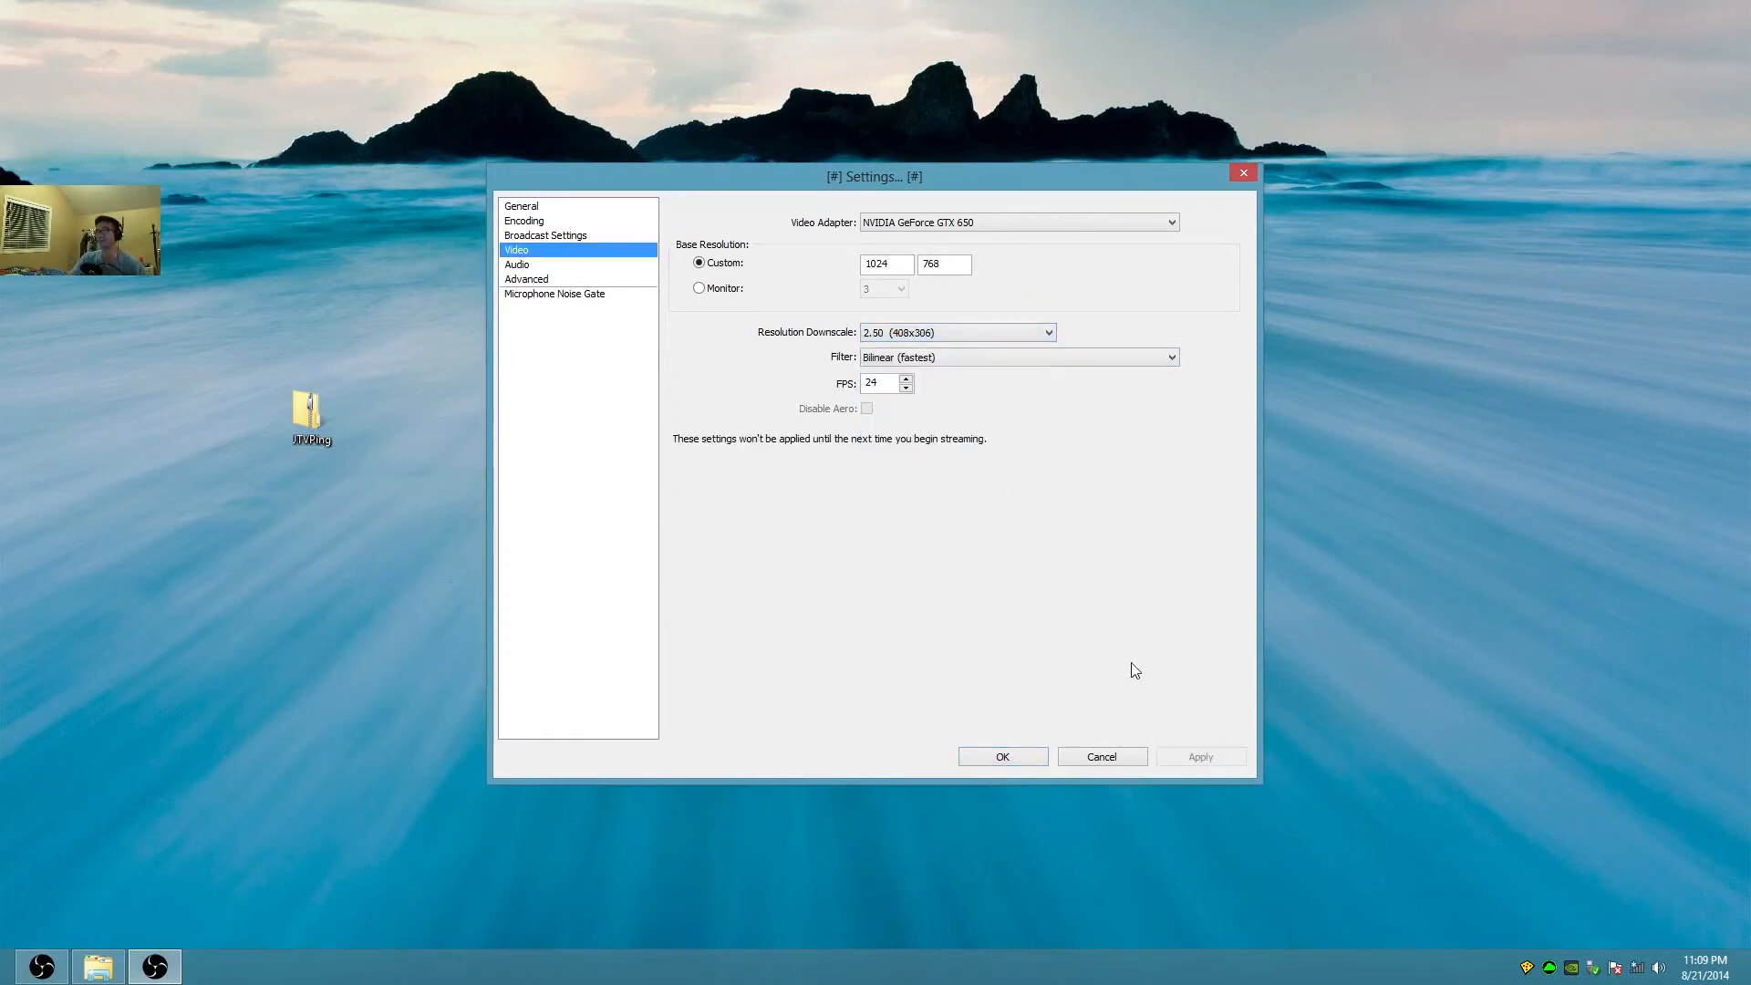
{"action": "double_click", "coordinate": [872, 383]}
{"action": "type", "text": "20"}
{"action": "left_click", "coordinate": [1225, 760]}
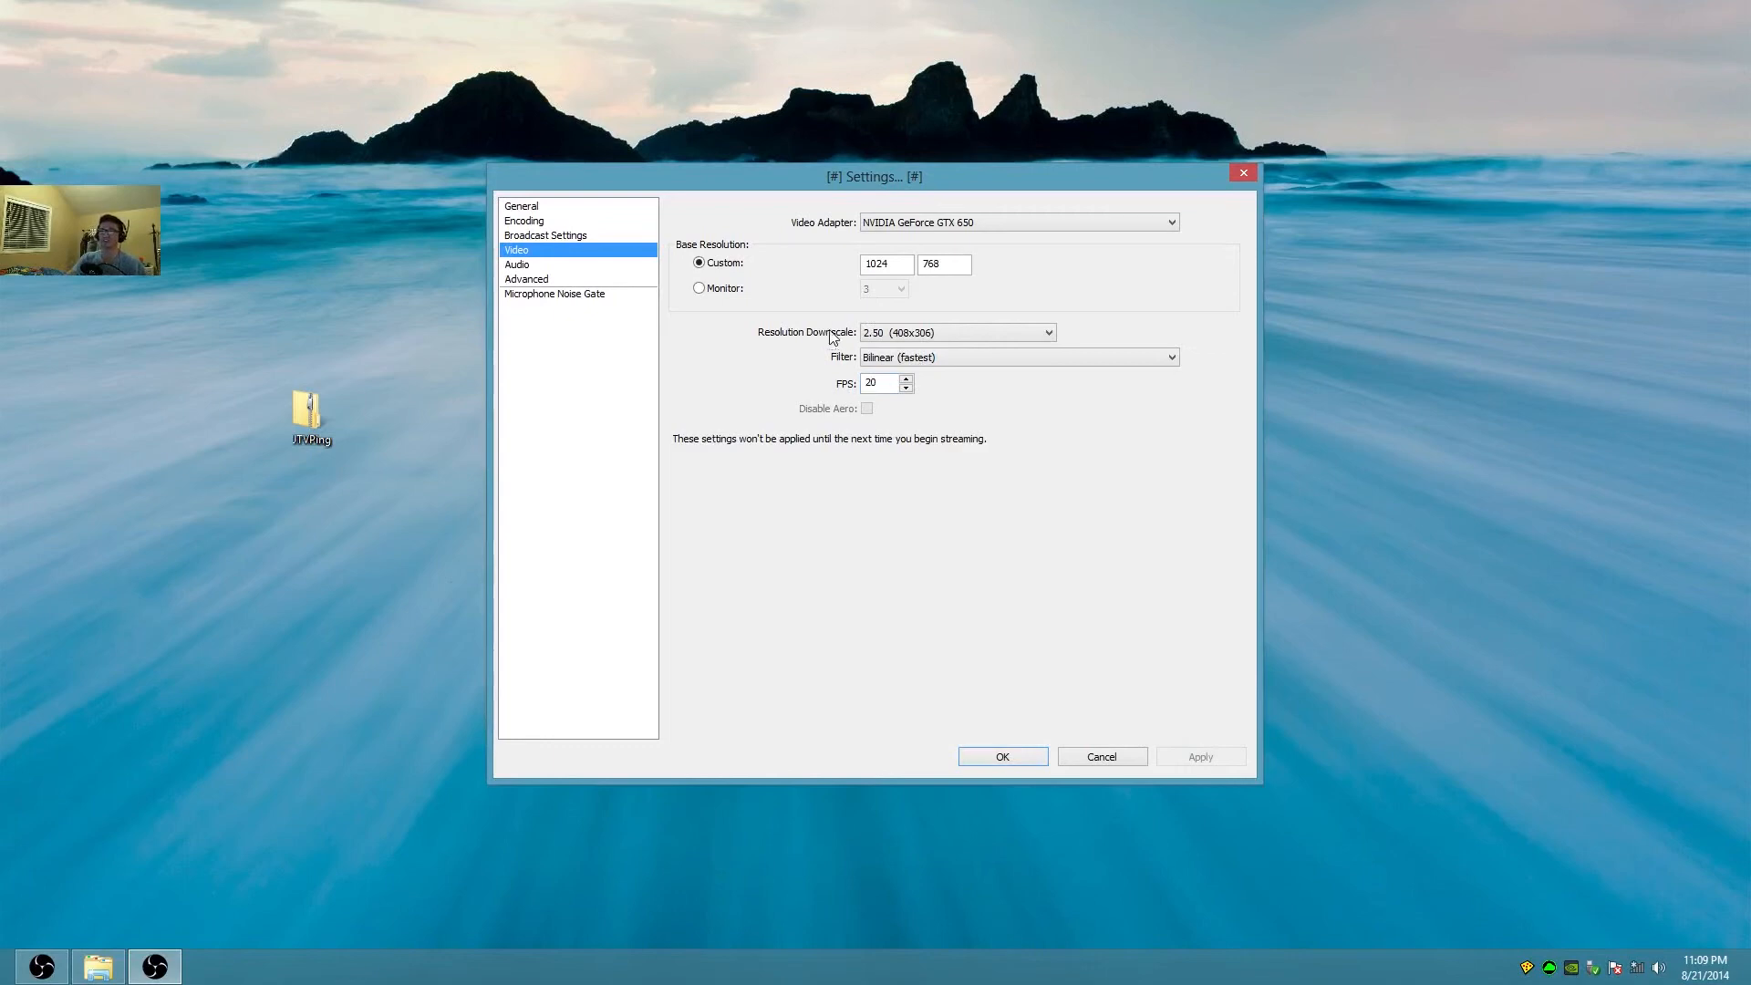